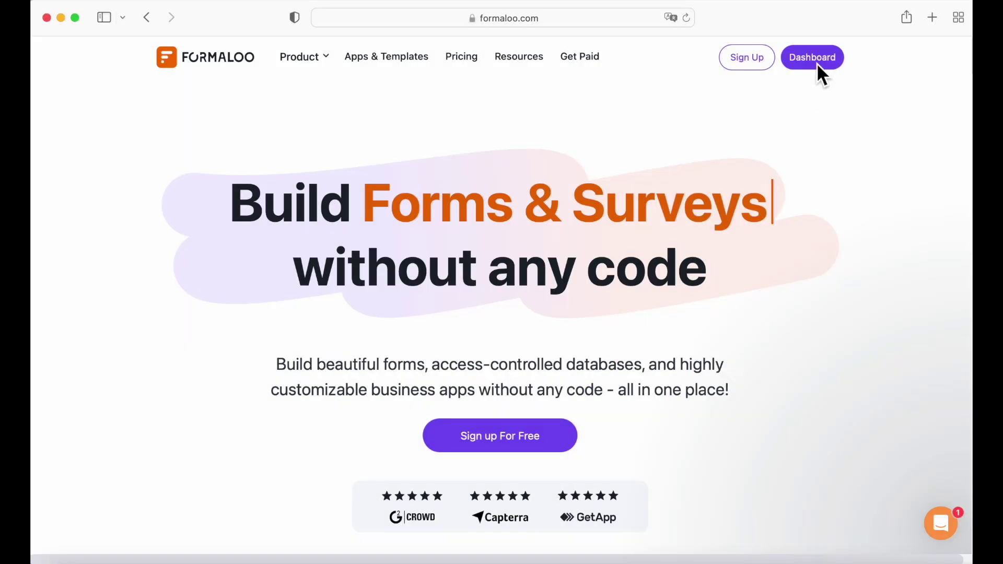
- From the dashboard, filter the App Templates to the Health & wellness category
left_click(816, 62)
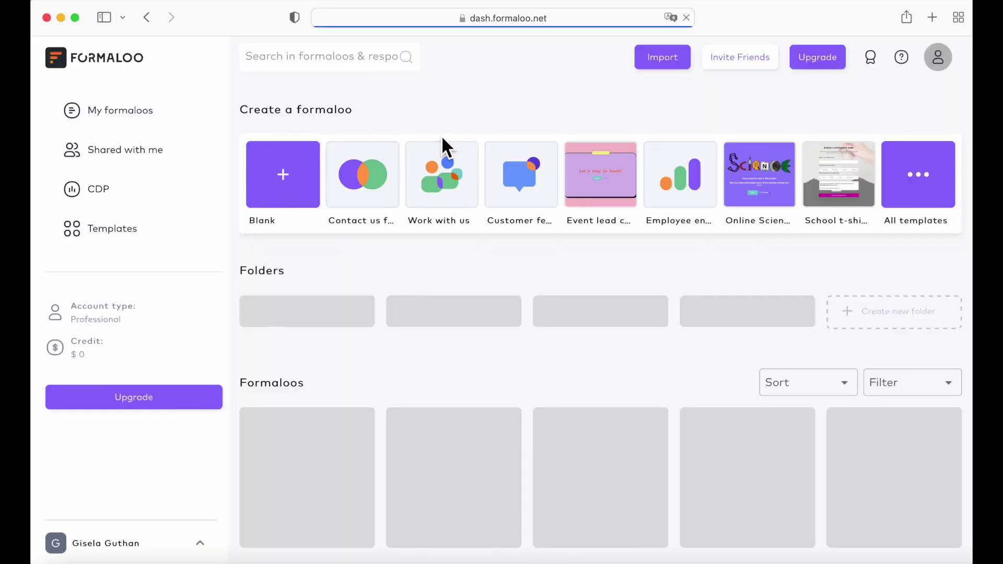
left_click(134, 231)
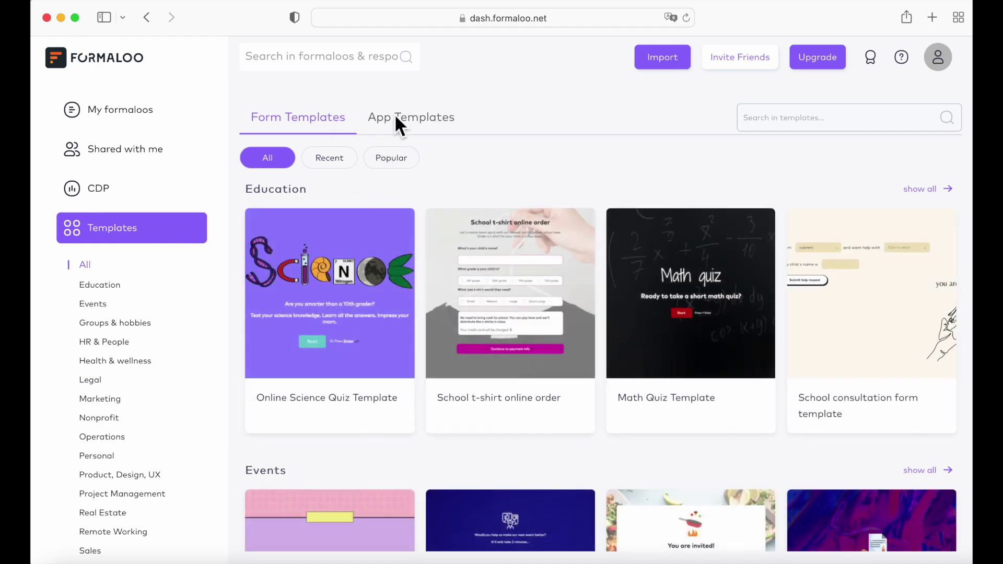
left_click(398, 126)
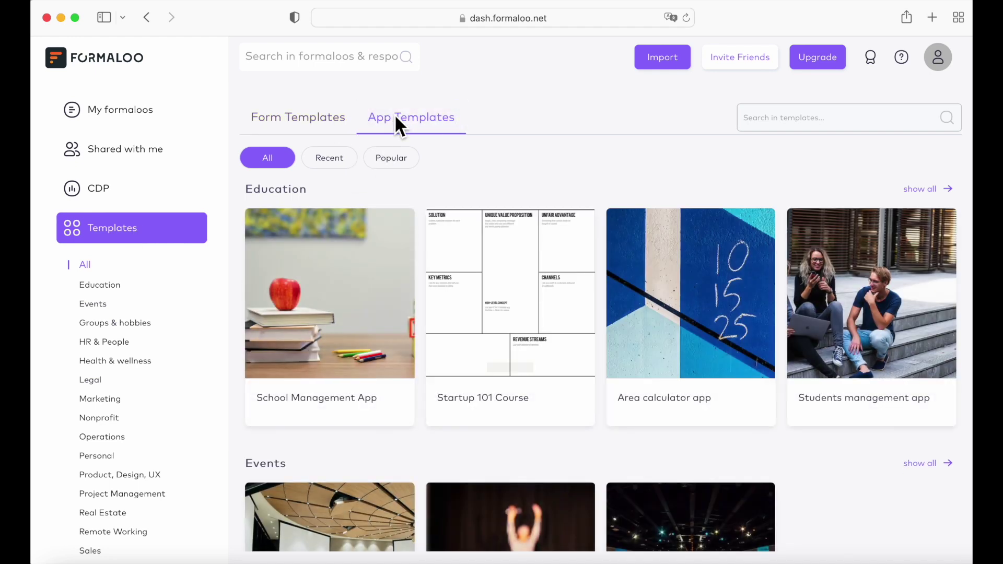
mouse_move(446, 306)
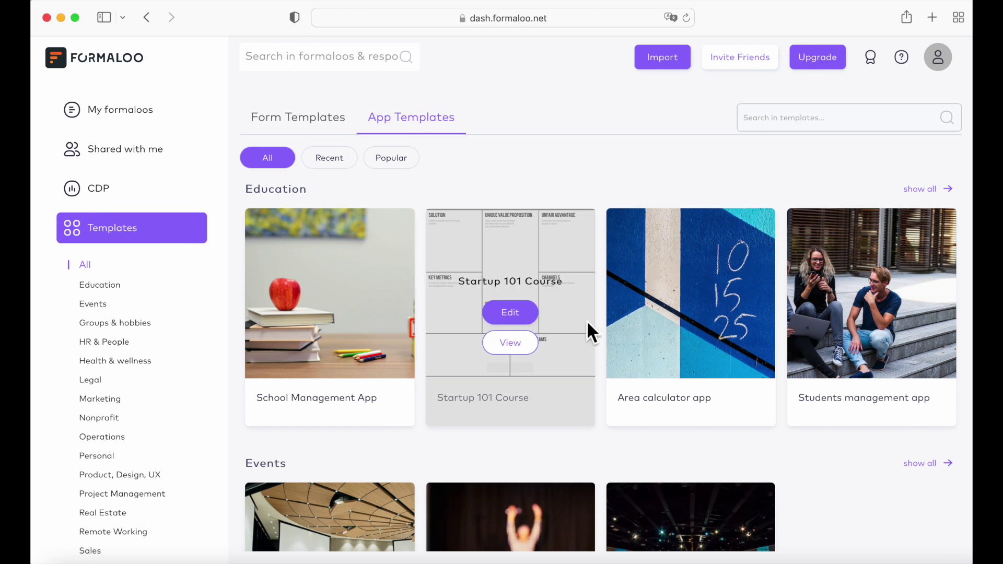
scroll(587, 322, "down", 1)
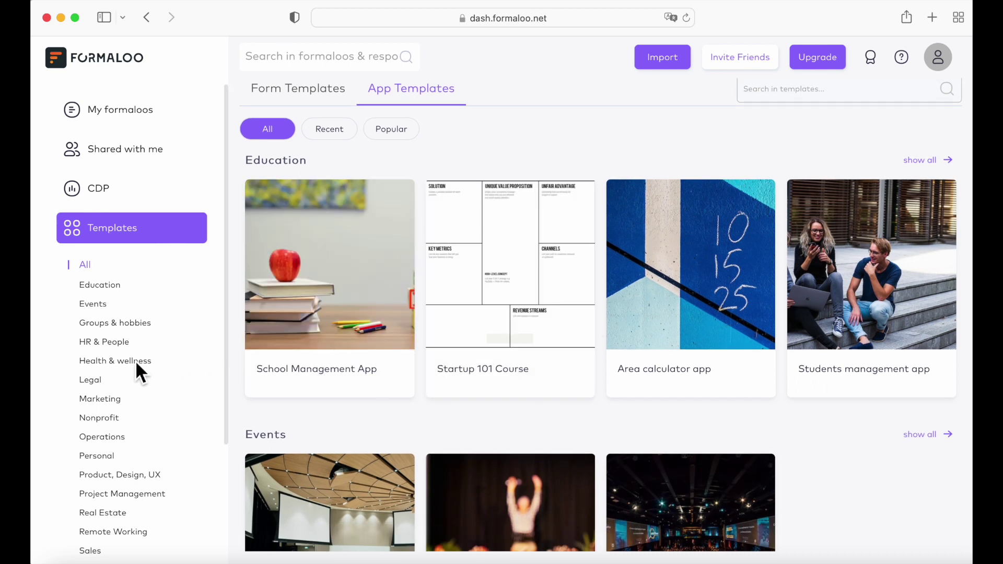
left_click(134, 360)
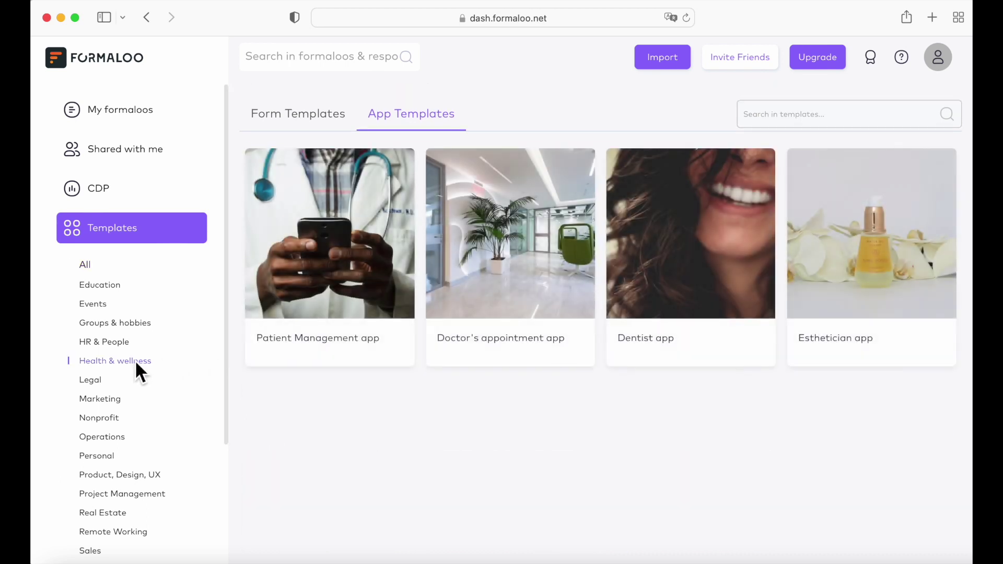
- Create an editable copy of the Patient Management app template
mouse_move(293, 347)
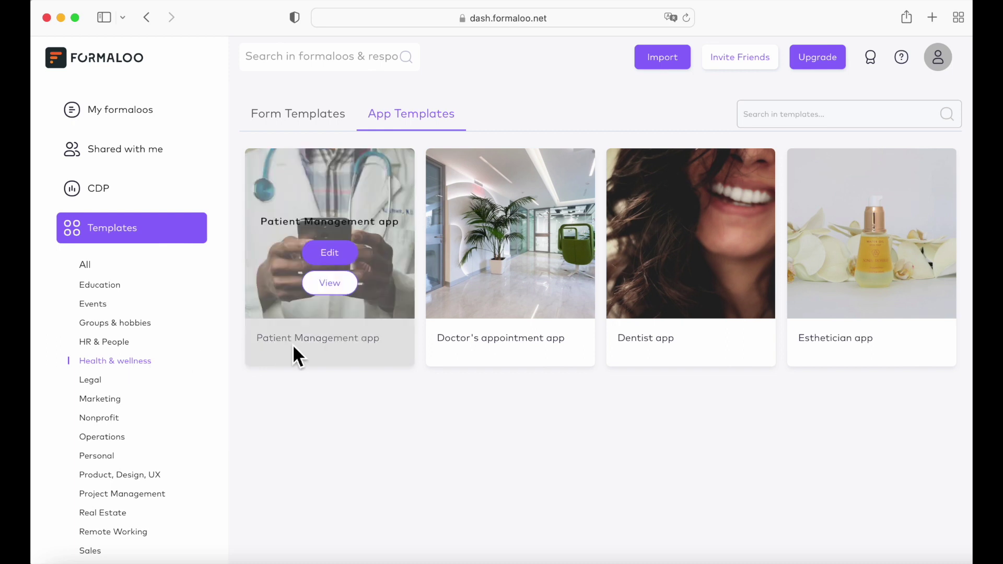
left_click(344, 254)
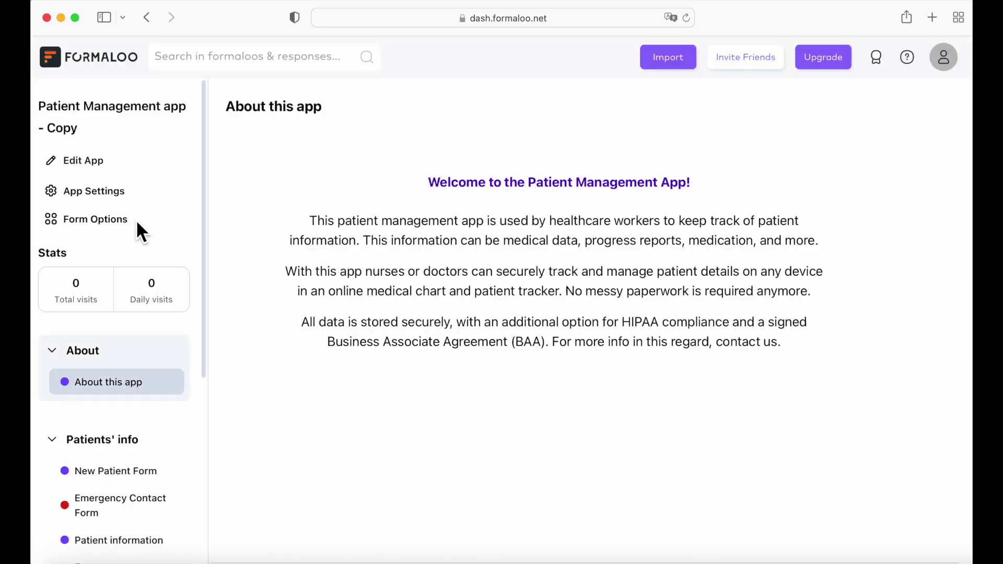
scroll(125, 339, "down", 1)
scroll(126, 334, "up", 1)
scroll(124, 251, "down", 4)
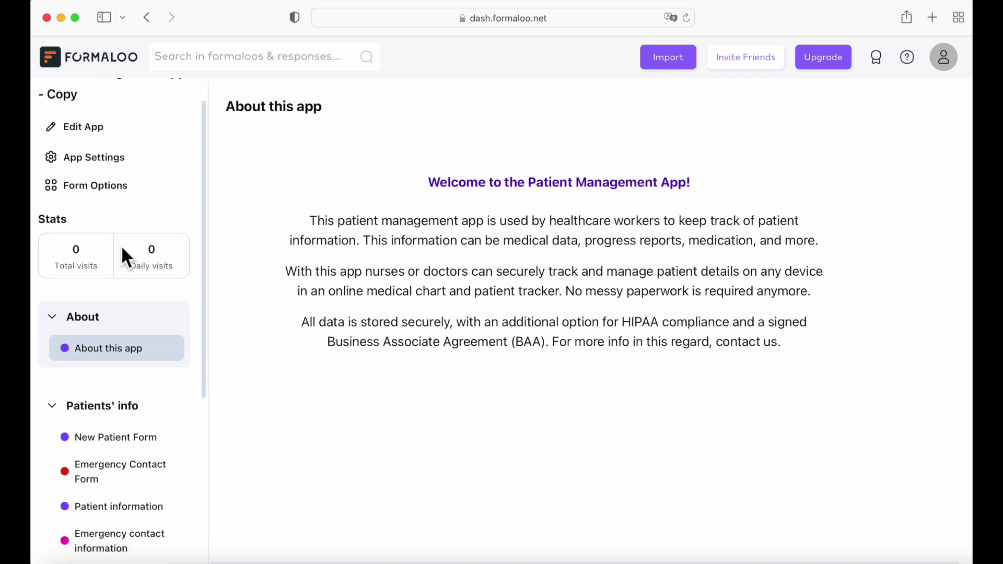
scroll(124, 251, "down", 3)
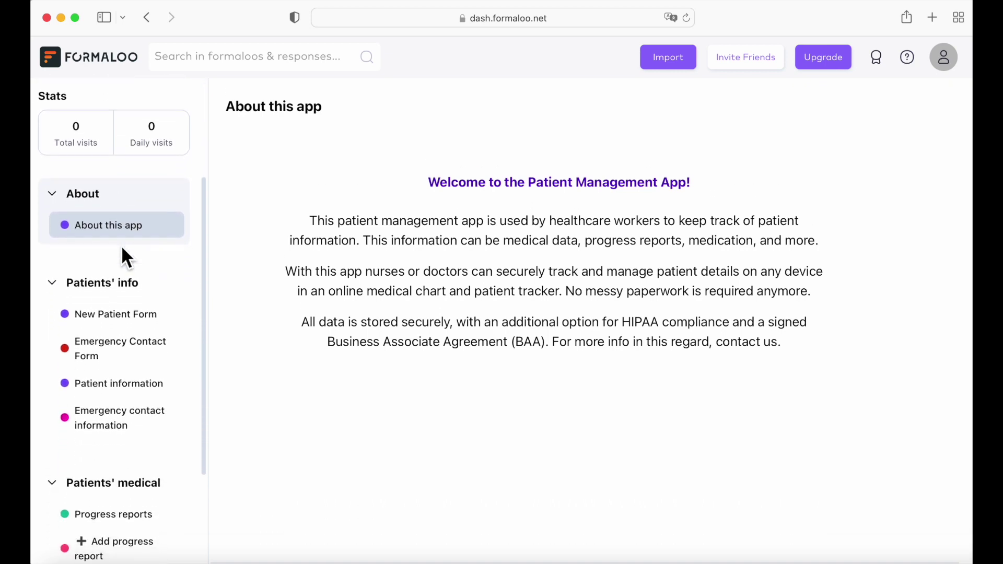
- Review the New Patient Form, Emergency Contact Form, Patient information cards and Emergency contact information table
left_click(109, 314)
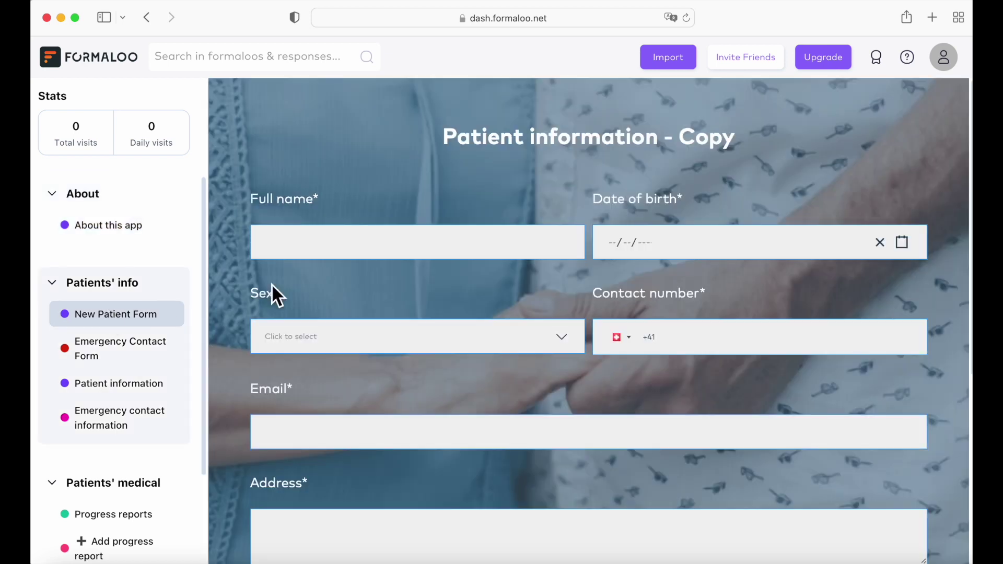
scroll(498, 290, "down", 5)
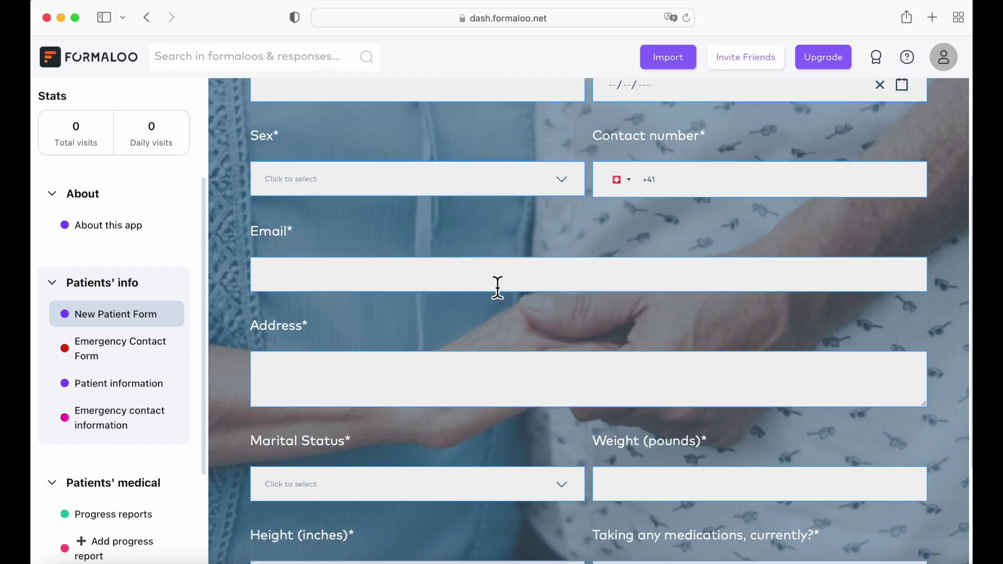
scroll(498, 288, "down", 2)
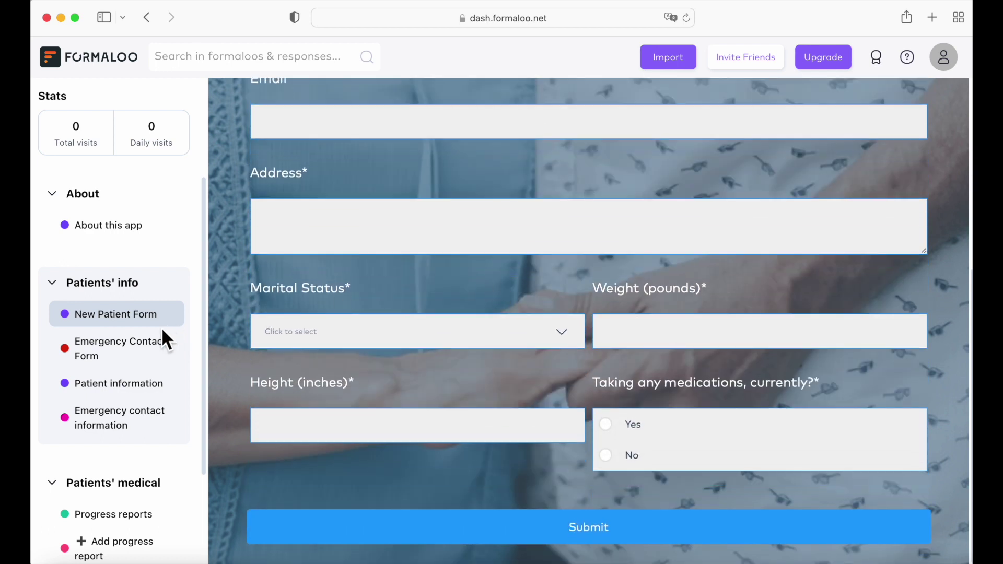
left_click(152, 338)
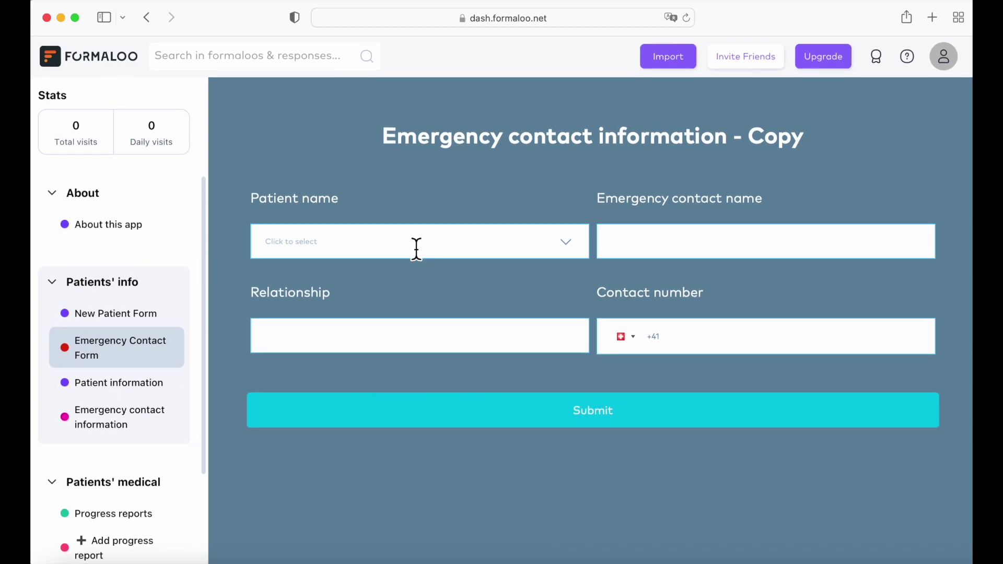
left_click(131, 379)
scroll(403, 347, "down", 3)
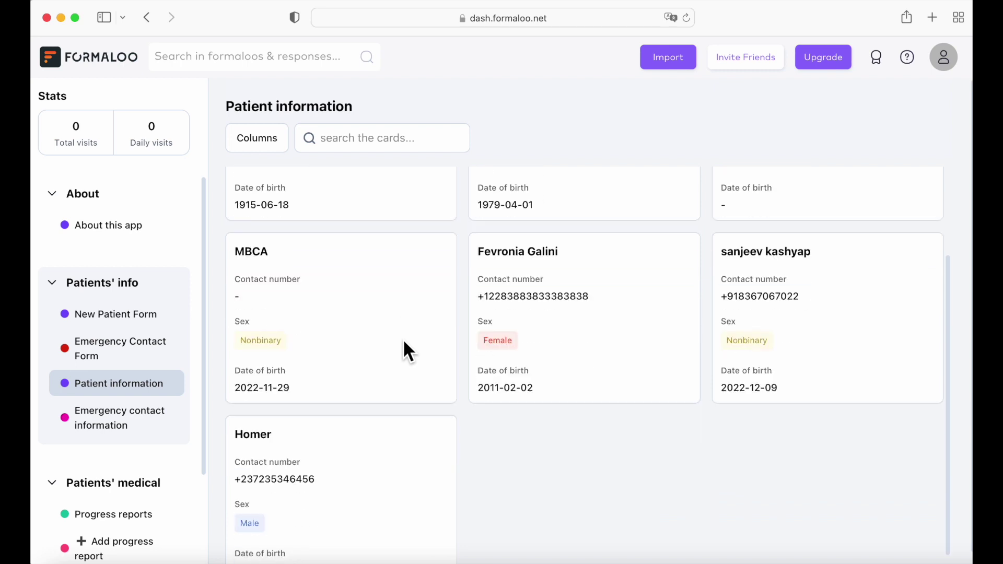
left_click(152, 407)
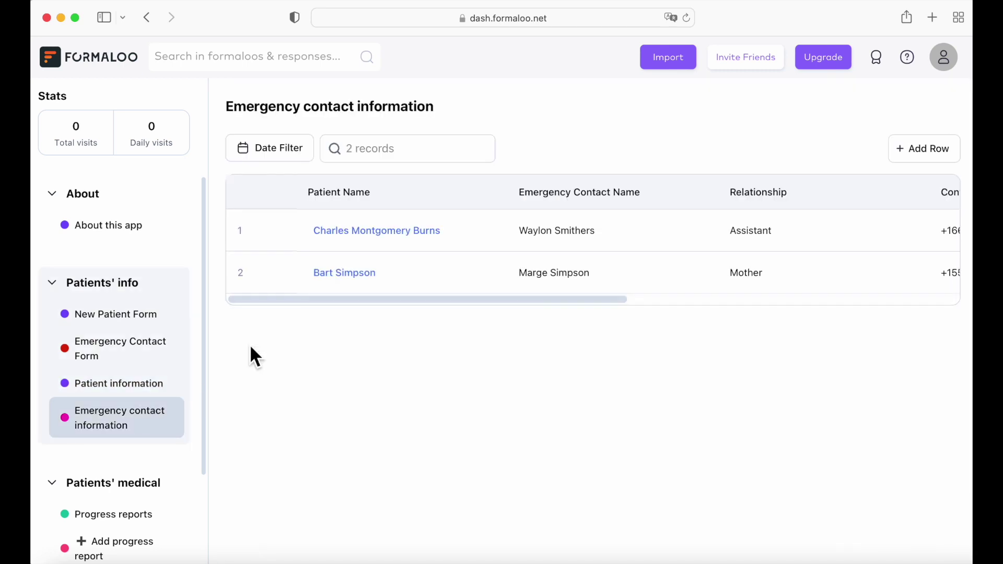
scroll(374, 276, "right", 10)
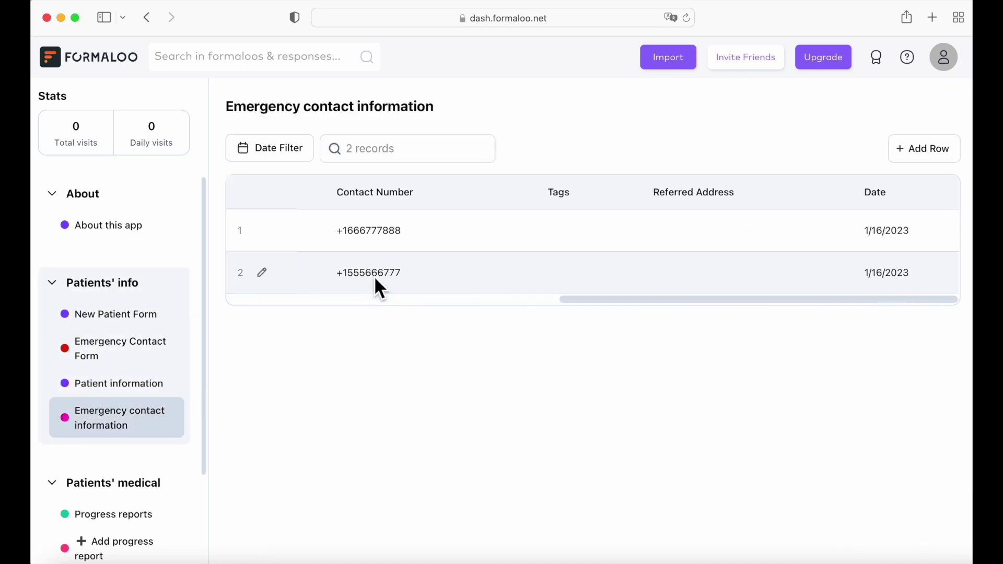
scroll(135, 470, "down", 5)
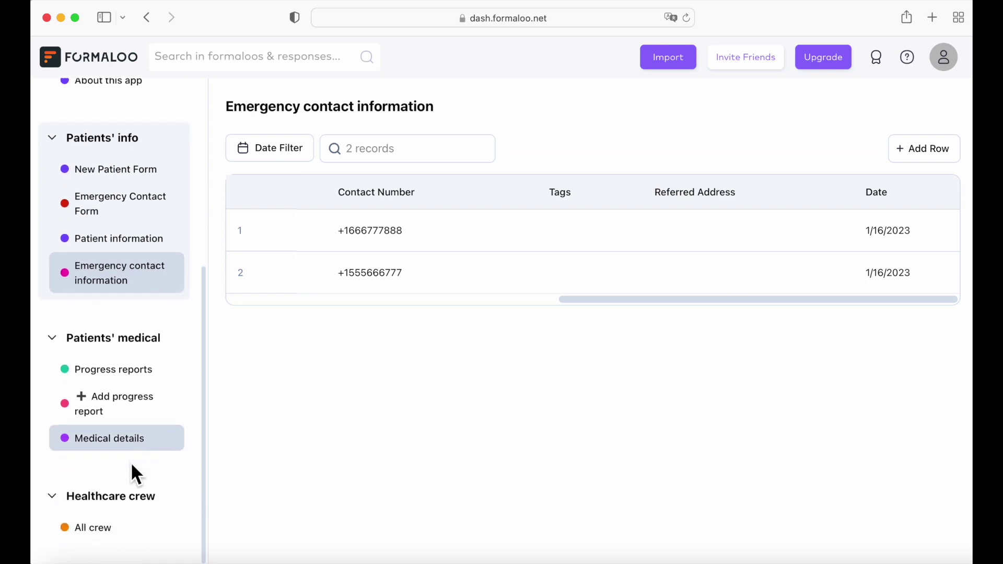
- Browse the Progress reports table and the form for adding a progress report
left_click(145, 373)
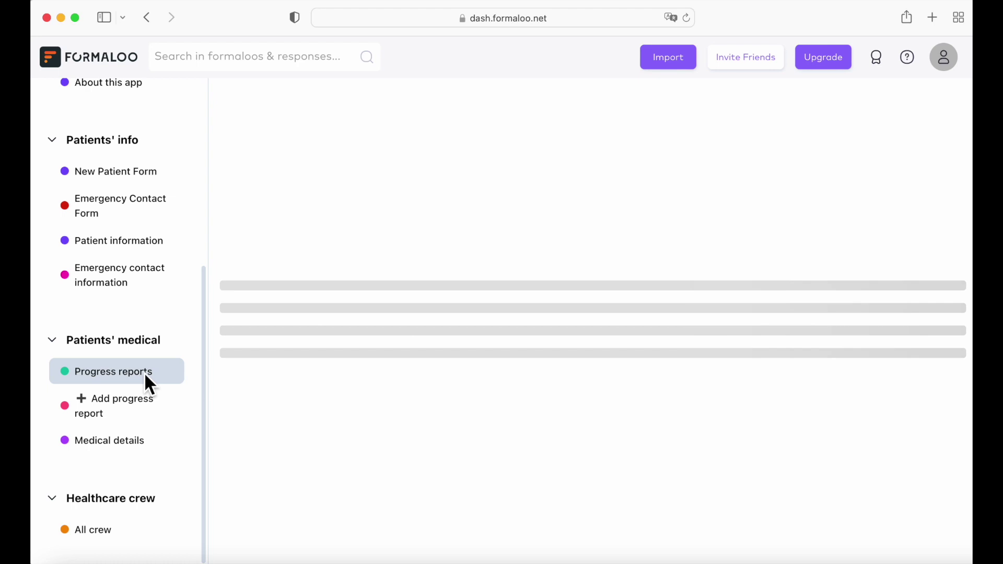
scroll(573, 318, "right", 10)
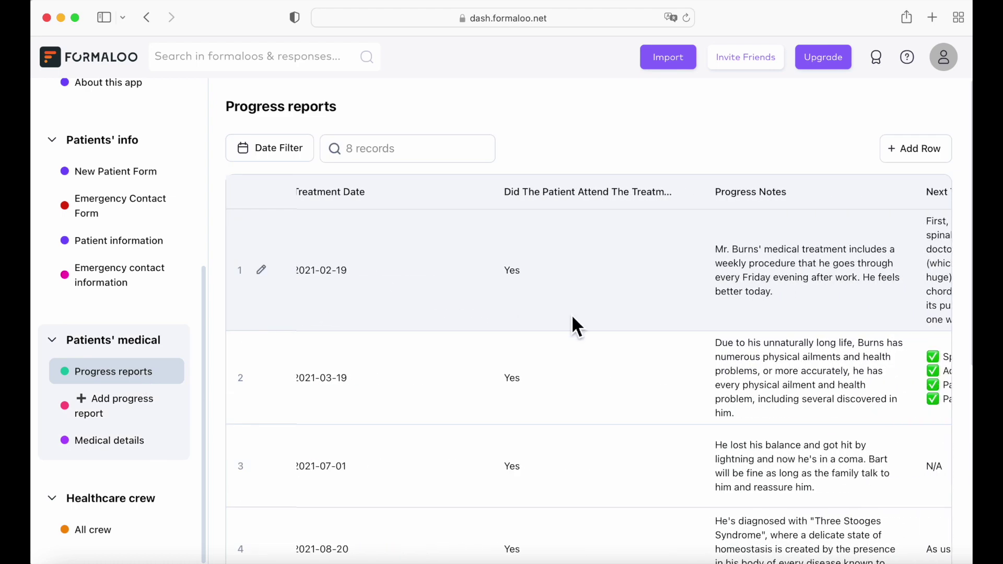
scroll(572, 314, "right", 8)
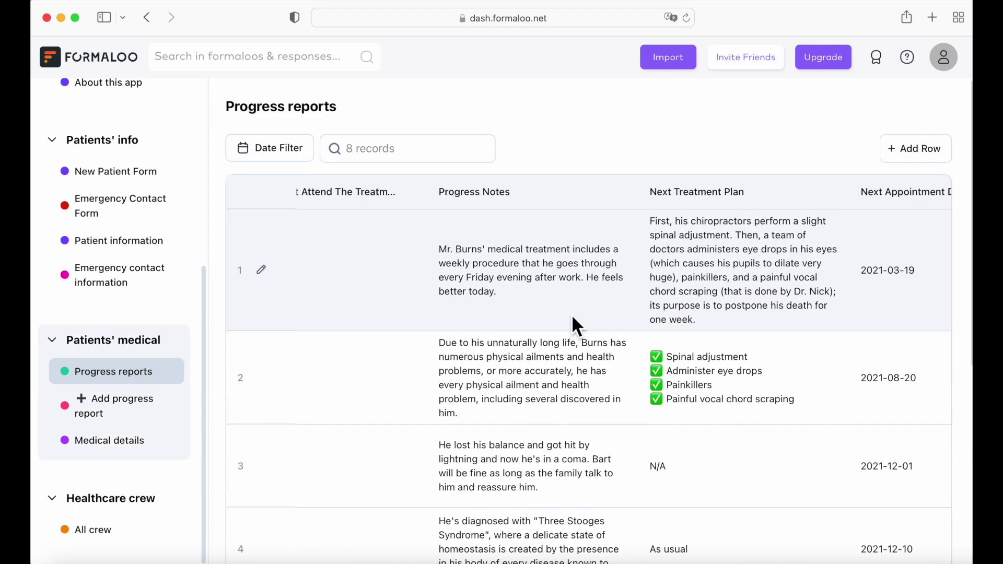
scroll(573, 320, "right", 8)
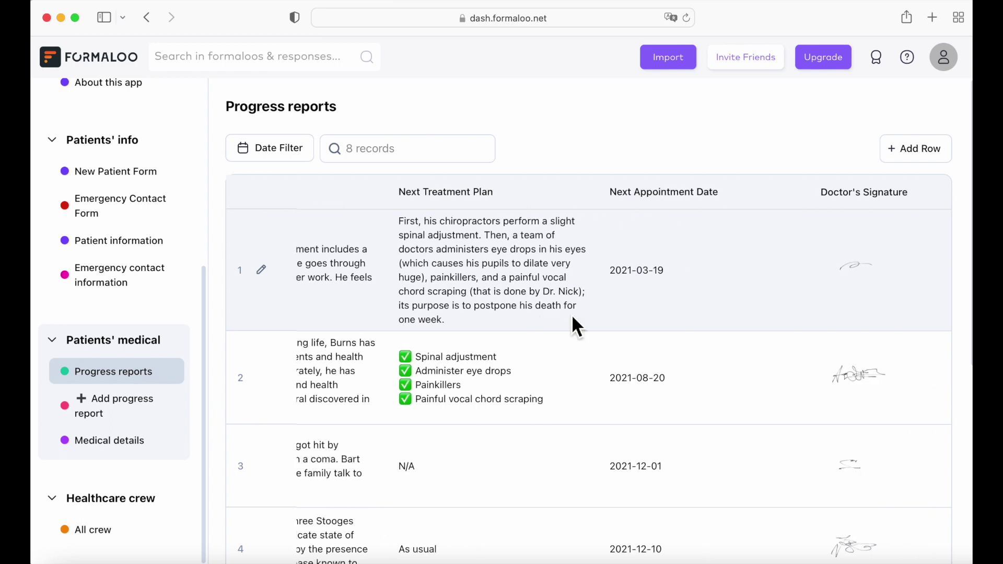
scroll(589, 326, "right", 8)
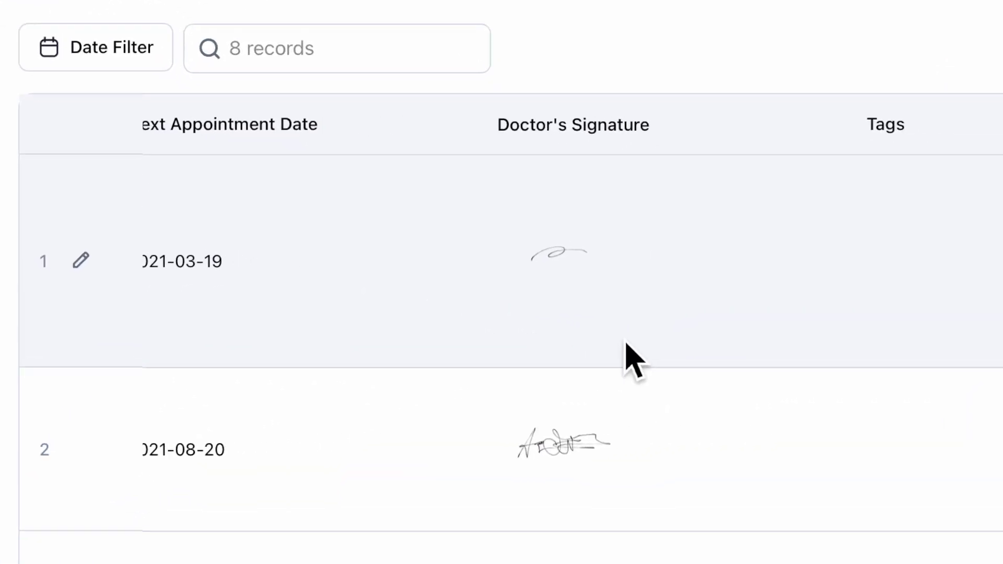
scroll(626, 344, "right", 2)
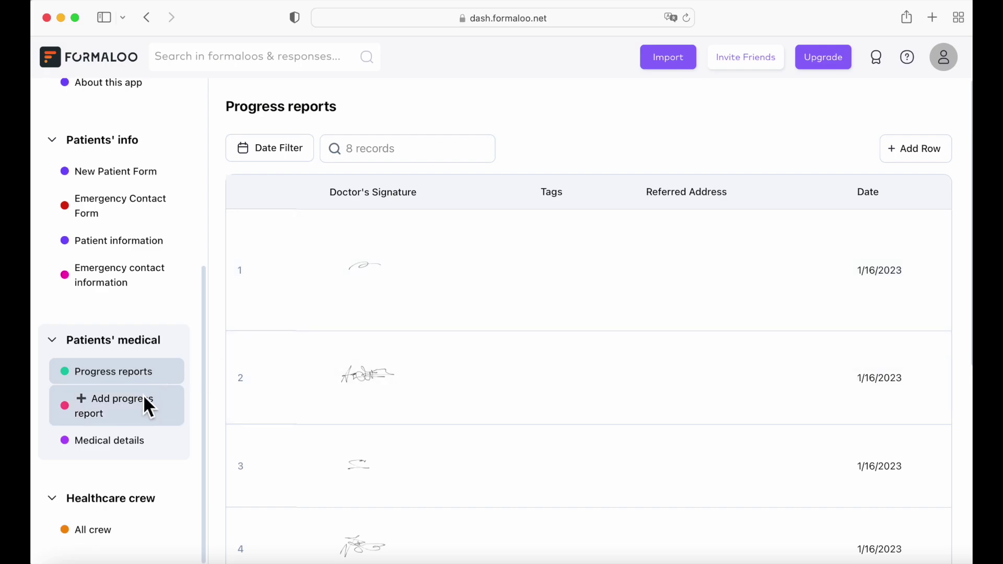
left_click(144, 395)
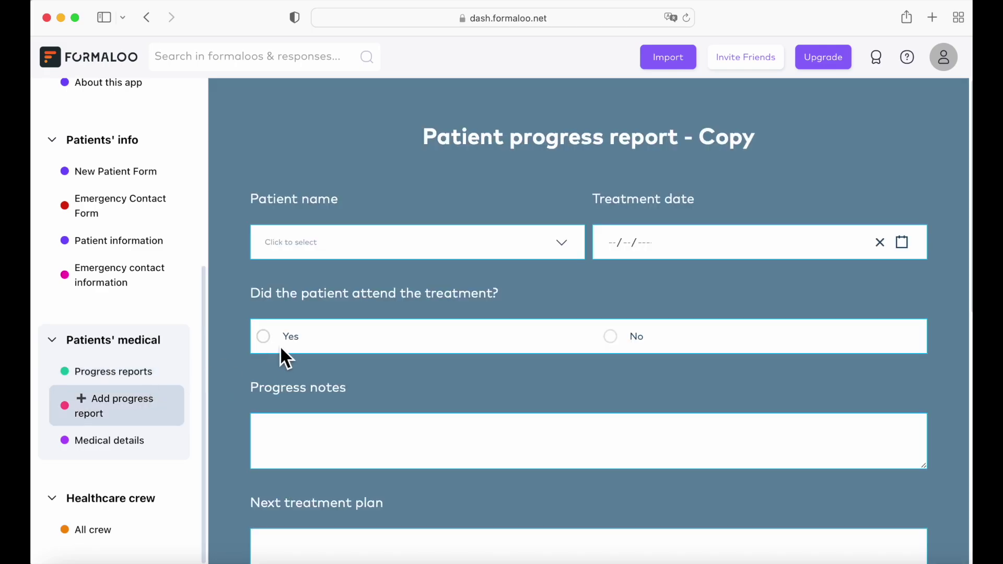
scroll(434, 370, "down", 8)
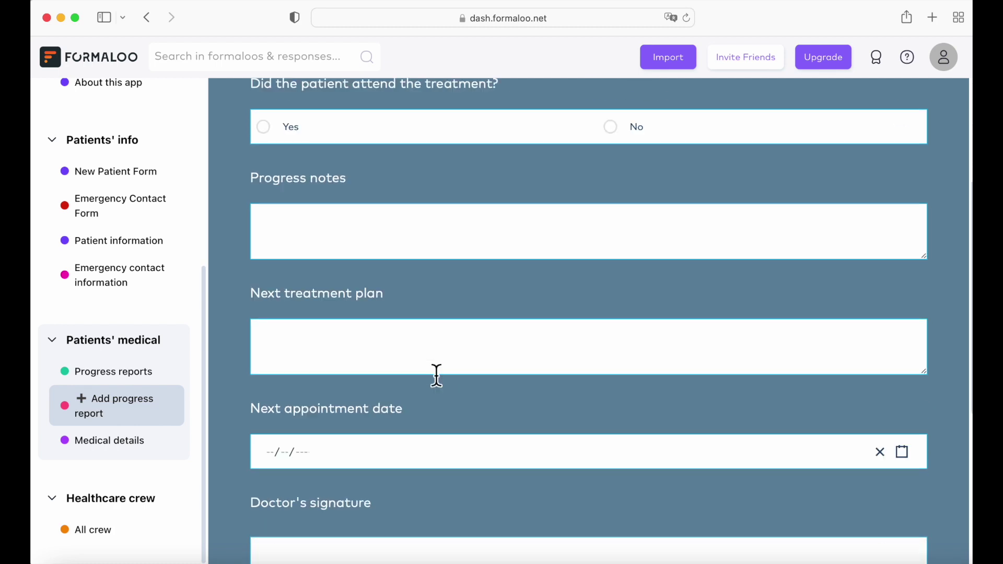
scroll(435, 370, "down", 3)
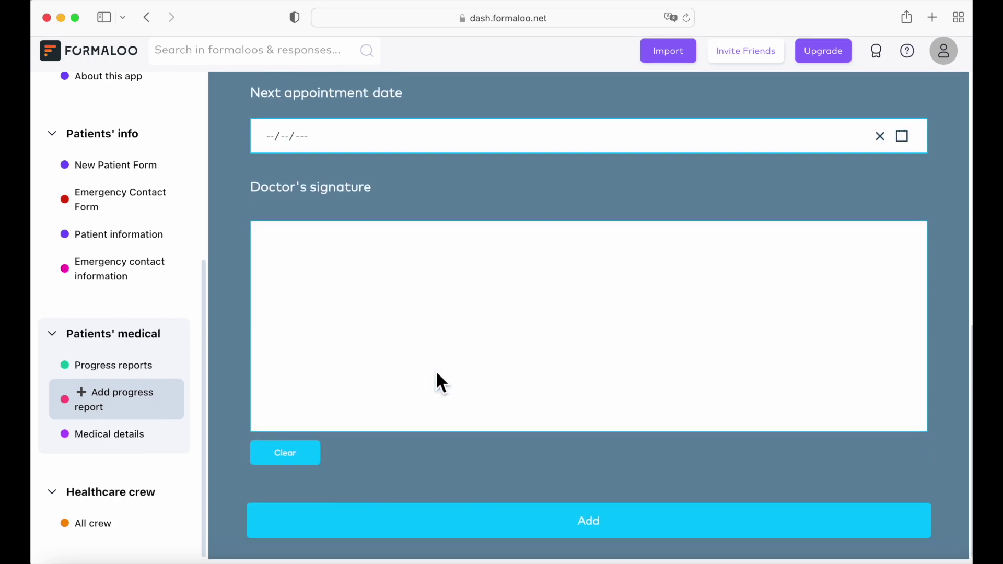
- Scroll through the Medical details table and the All crew members list
left_click(152, 439)
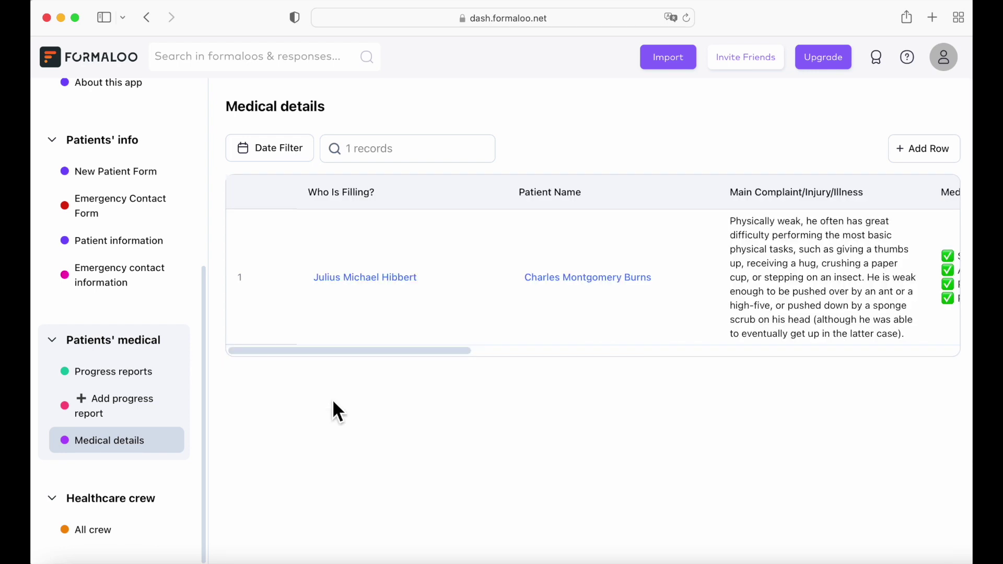
scroll(494, 318, "right", 3)
scroll(496, 321, "right", 10)
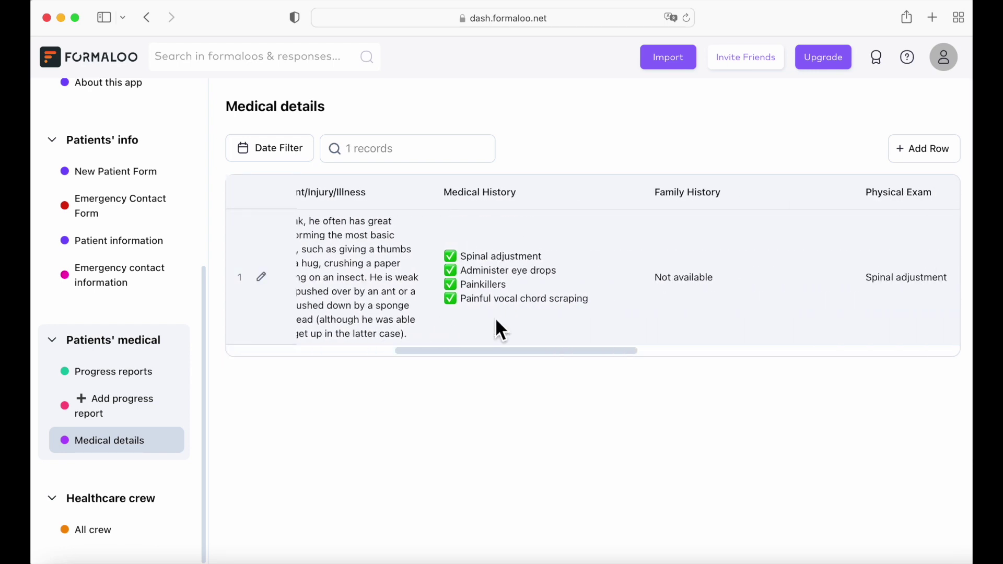
scroll(500, 330, "right", 10)
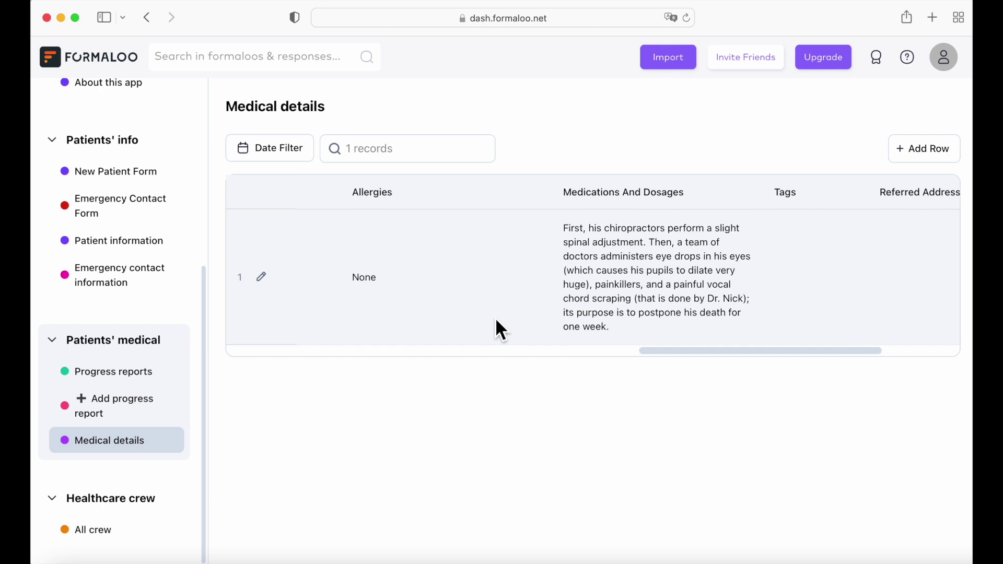
scroll(496, 323, "right", 3)
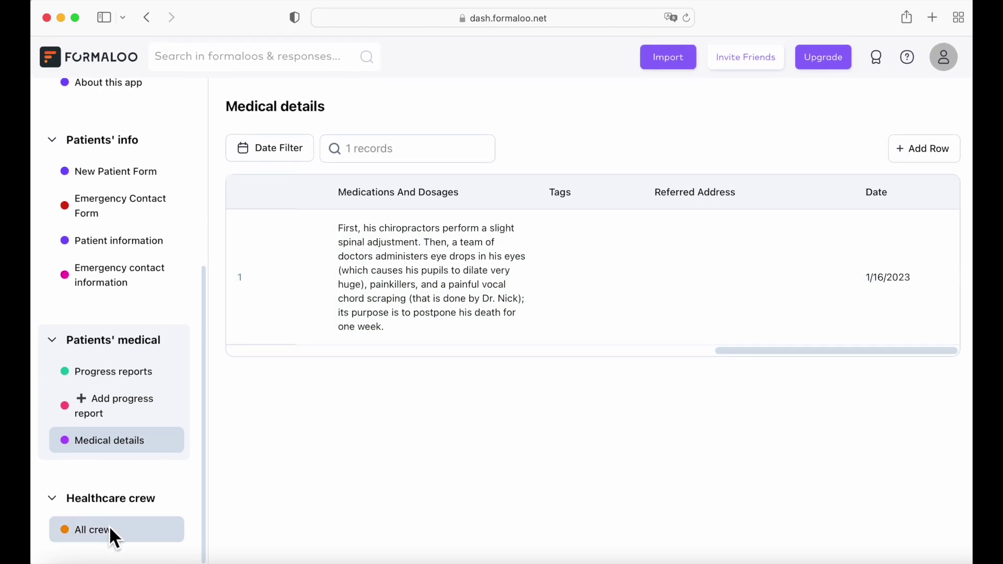
left_click(109, 527)
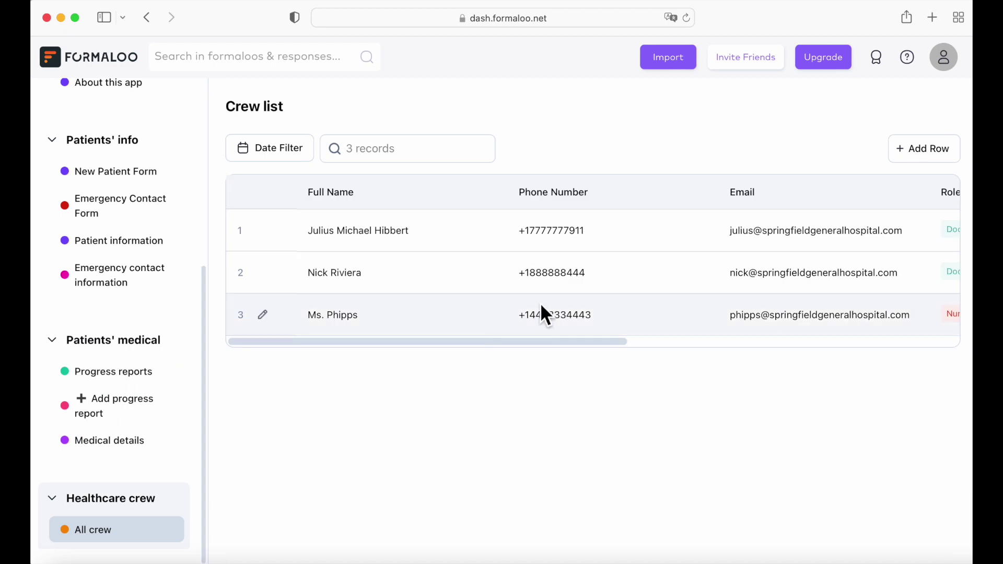
scroll(541, 303, "right", 3)
scroll(543, 307, "right", 10)
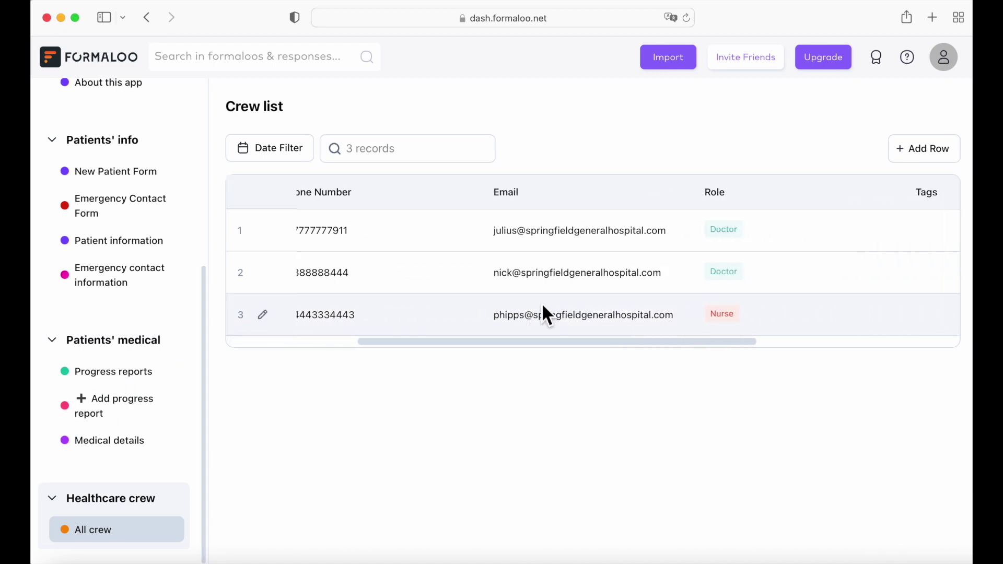
scroll(542, 309, "right", 5)
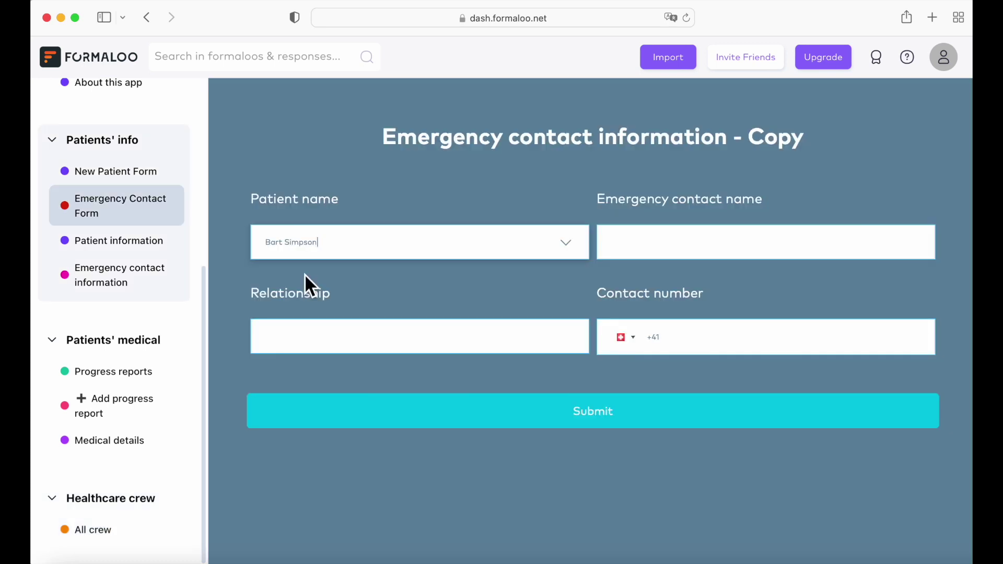
- Submit an emergency contact with the contact's name, relationship Father and a phone number
left_click(640, 252)
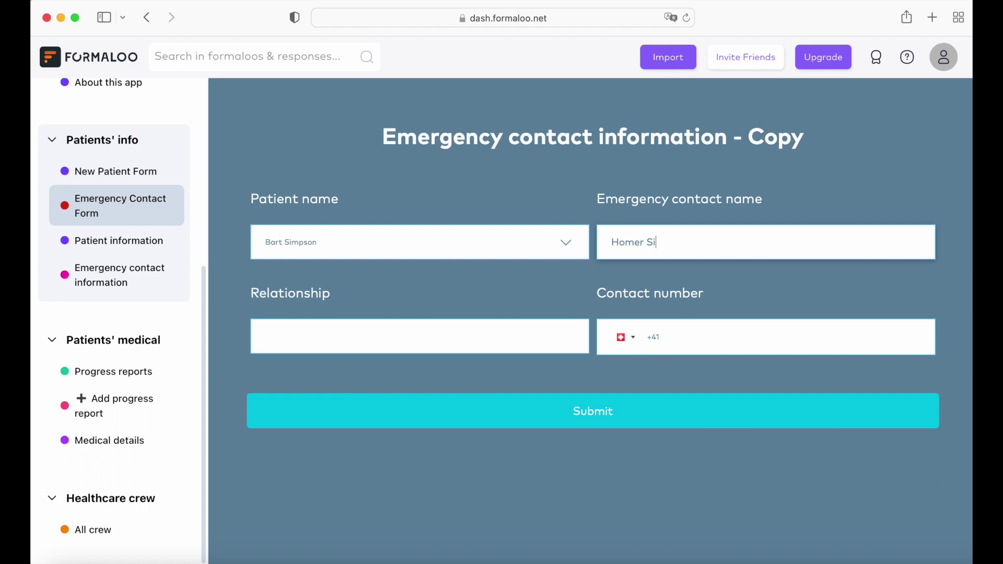
left_click(403, 334)
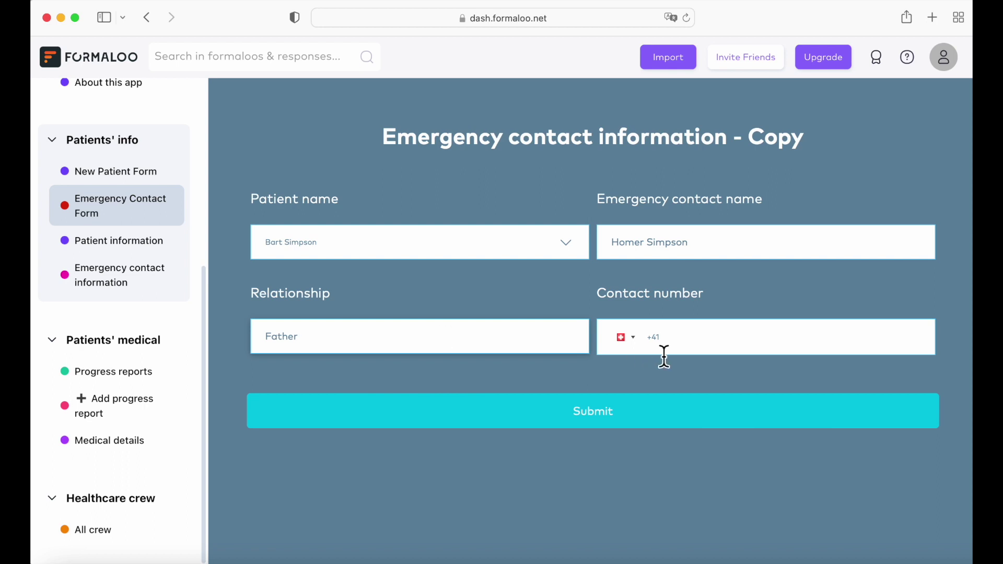
left_click(694, 346)
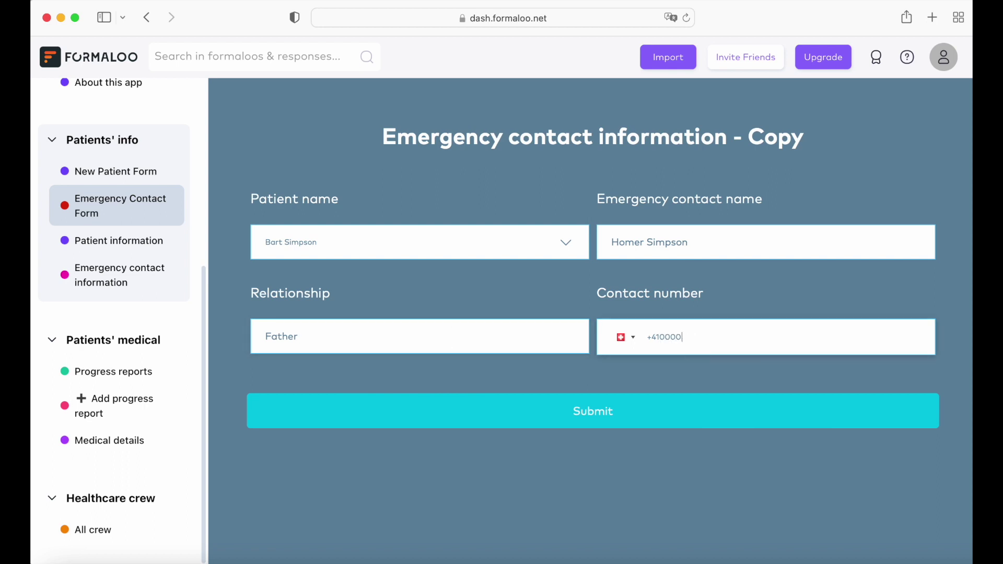
left_click(646, 420)
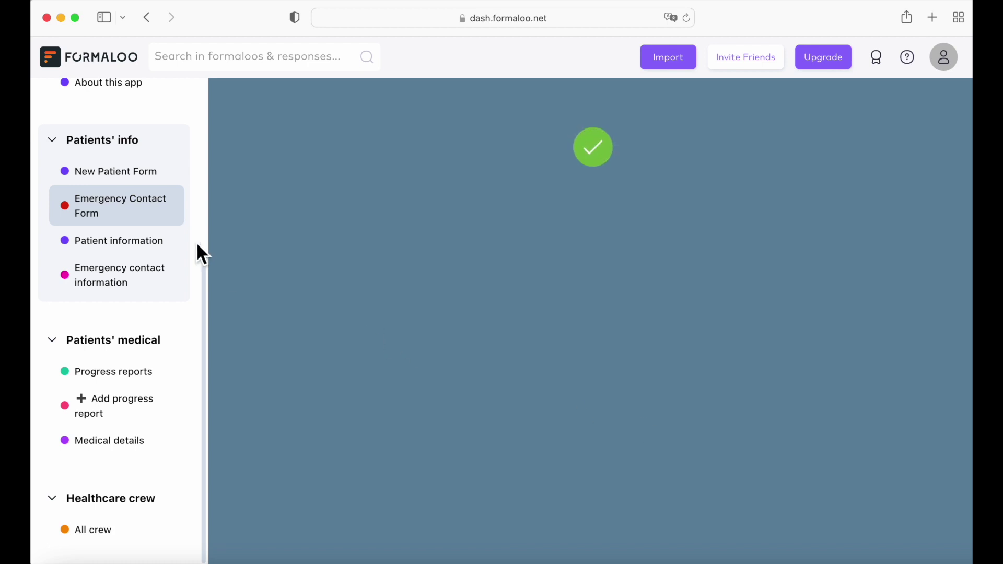
- Scroll the Emergency contact information table to confirm the new Father contact dated 1/16/2023
left_click(147, 291)
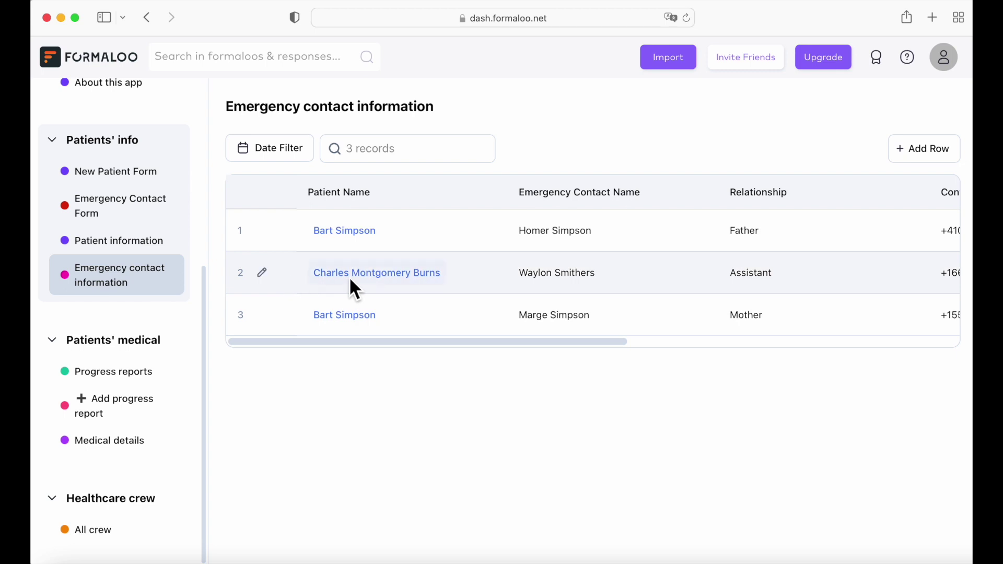
scroll(470, 286, "right", 3)
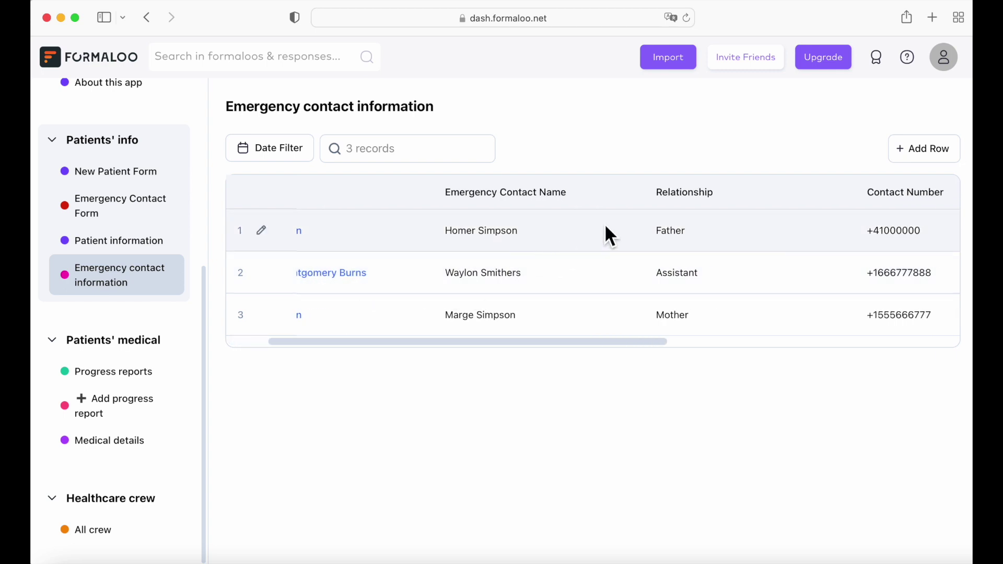
scroll(688, 234, "right", 3)
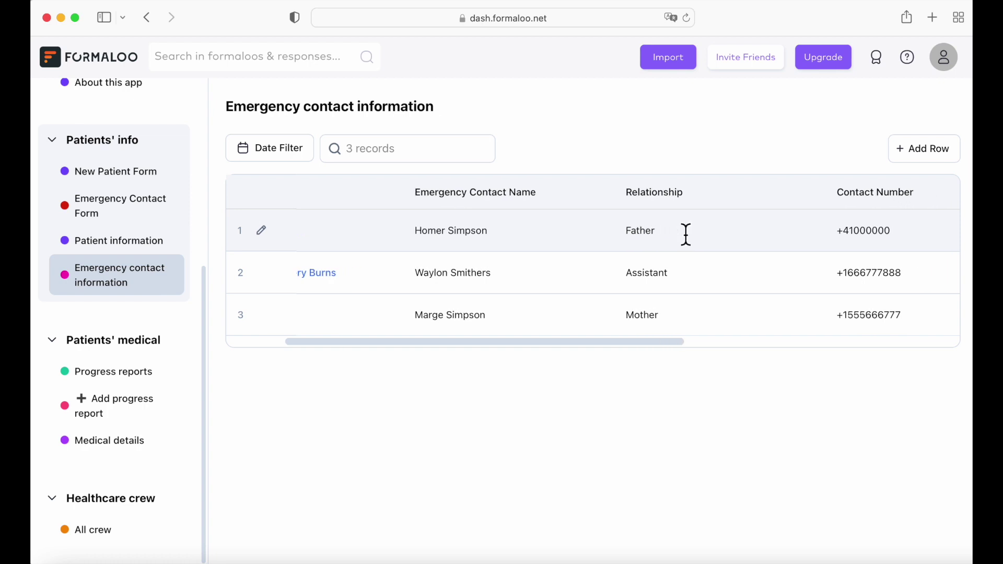
scroll(685, 230, "right", 6)
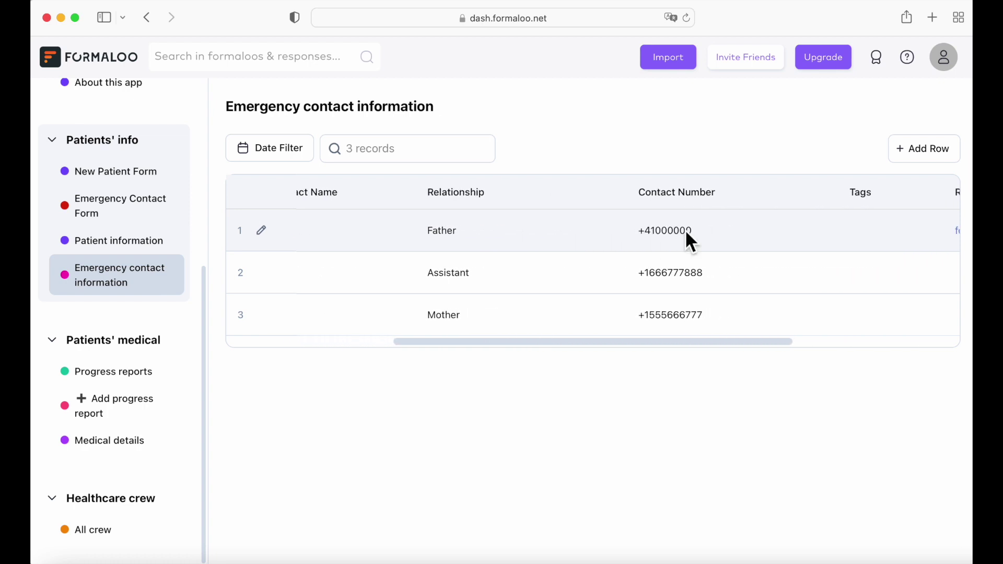
left_click_drag(693, 231, 642, 235)
scroll(744, 230, "right", 10)
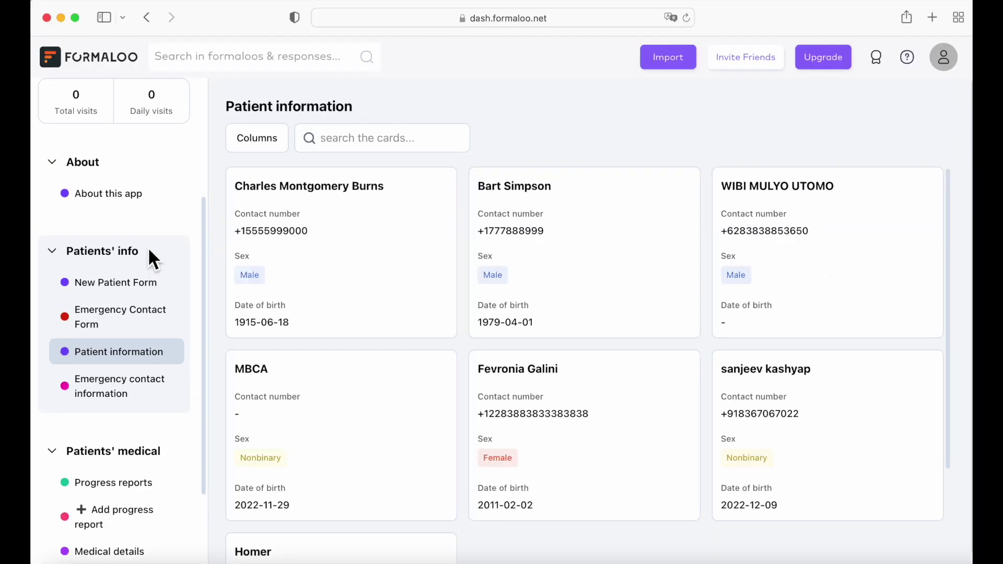
- Scroll through the New Patient Form
scroll(146, 262, "up", 1)
left_click(137, 310)
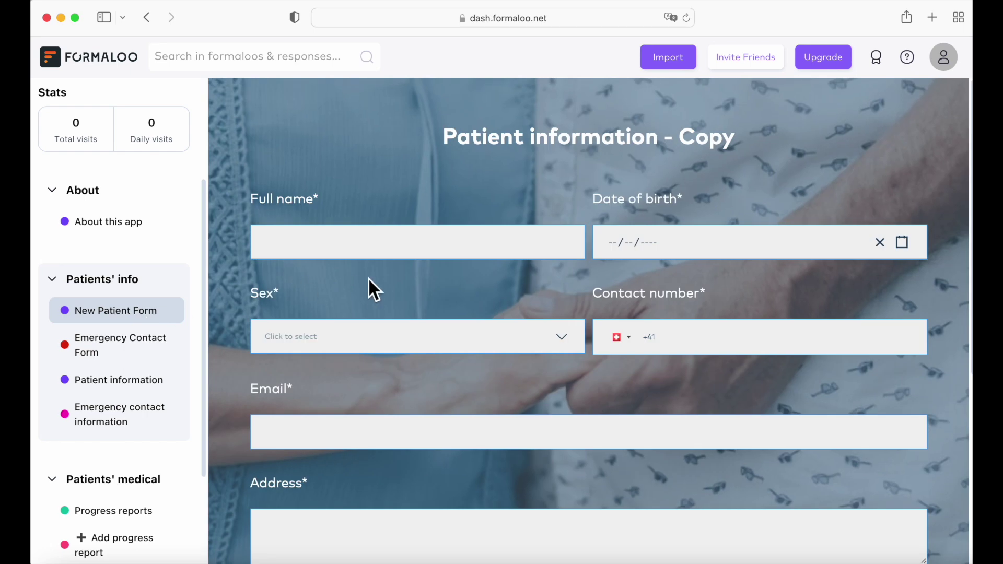
scroll(289, 324, "down", 6)
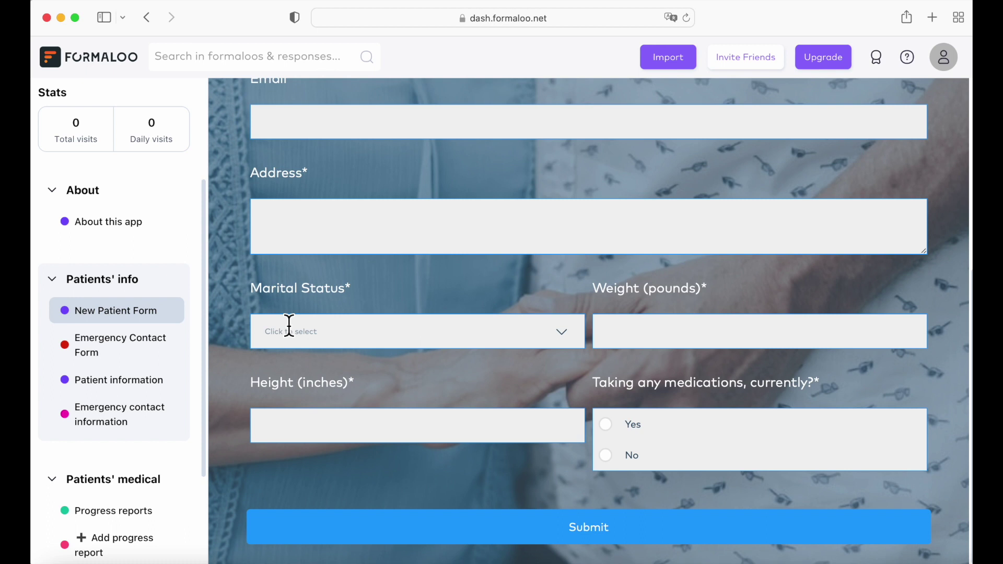
scroll(287, 327, "up", 6)
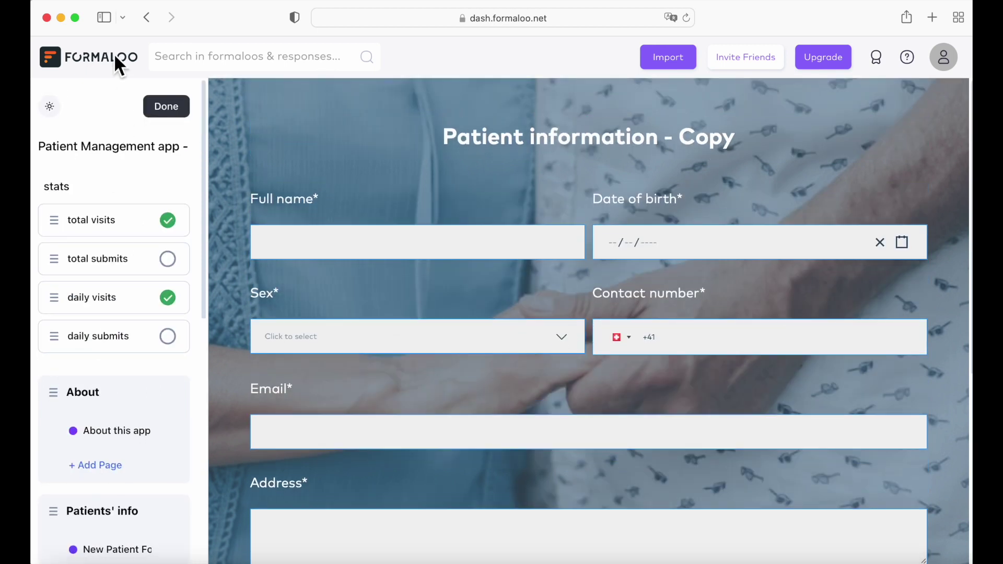
- Return to the Formaloo dashboard and filter form Templates to Health & wellness
left_click(116, 59)
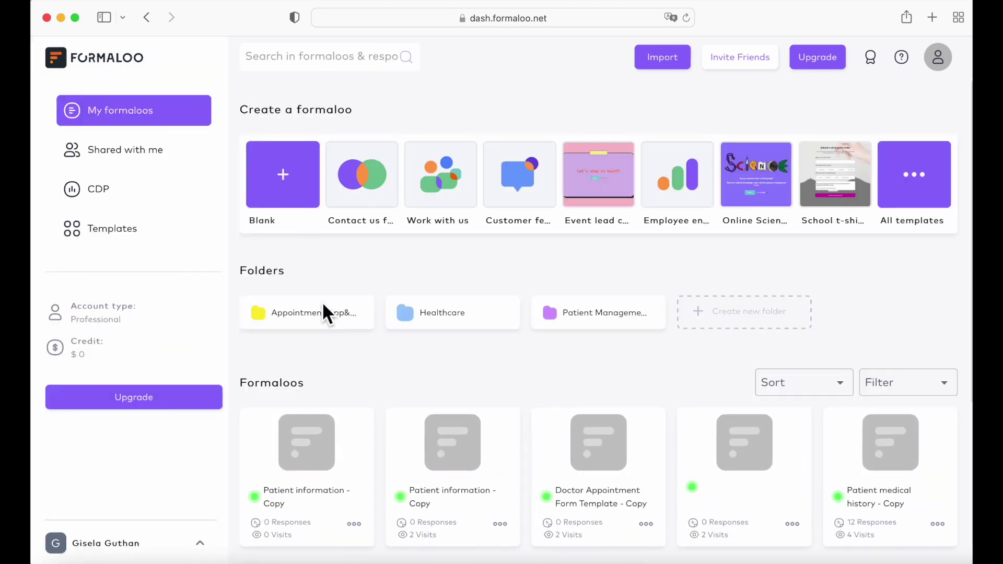
left_click(151, 228)
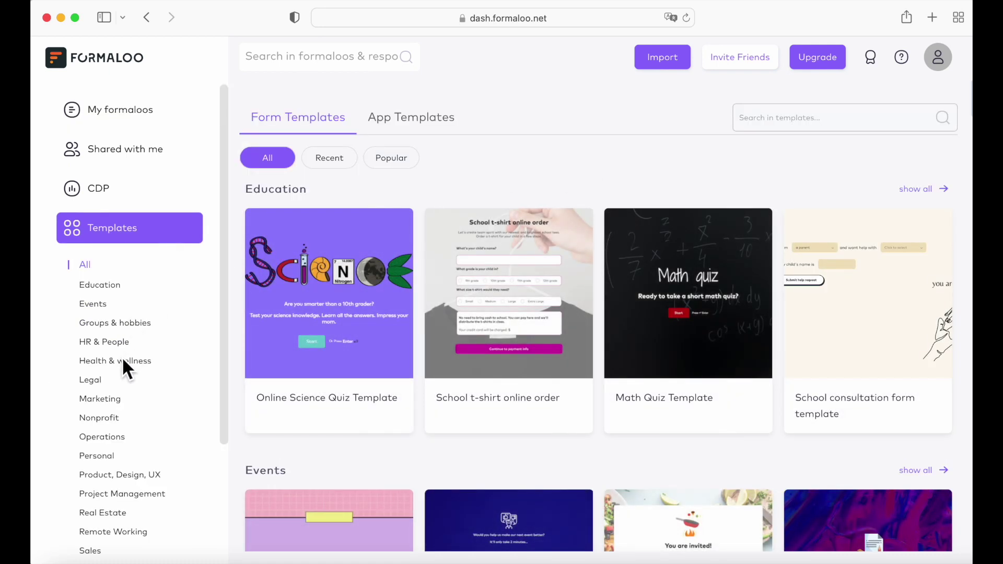
left_click(123, 361)
- Open an editable copy of the Patient information template and look over its fields
mouse_move(255, 349)
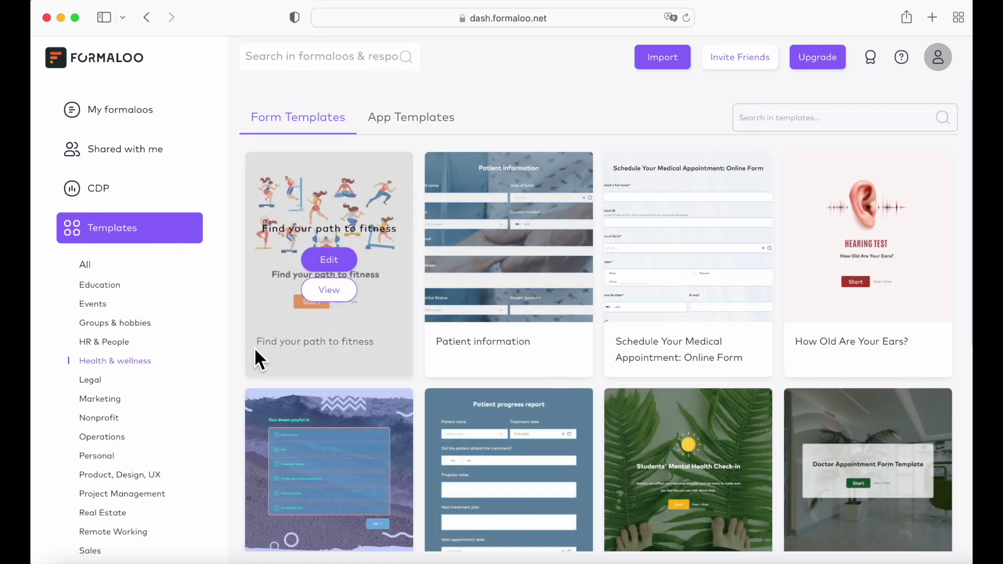
left_click(511, 260)
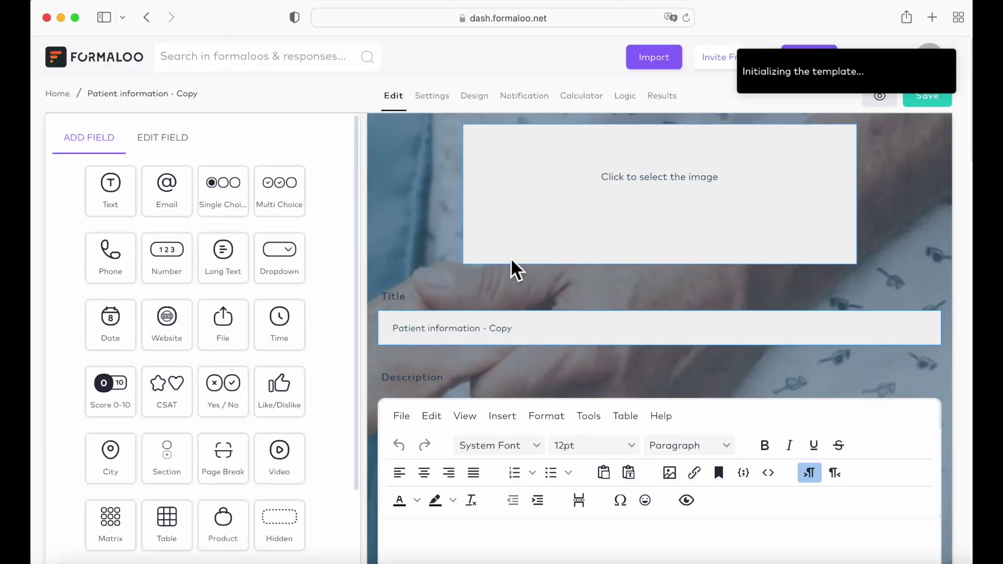
scroll(449, 323, "down", 15)
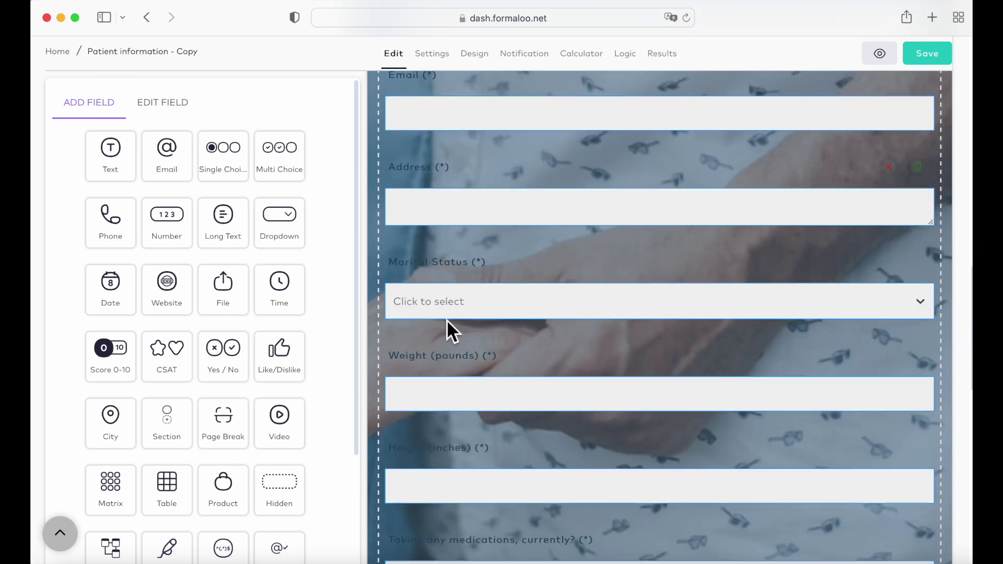
scroll(449, 327, "down", 5)
scroll(449, 326, "up", 8)
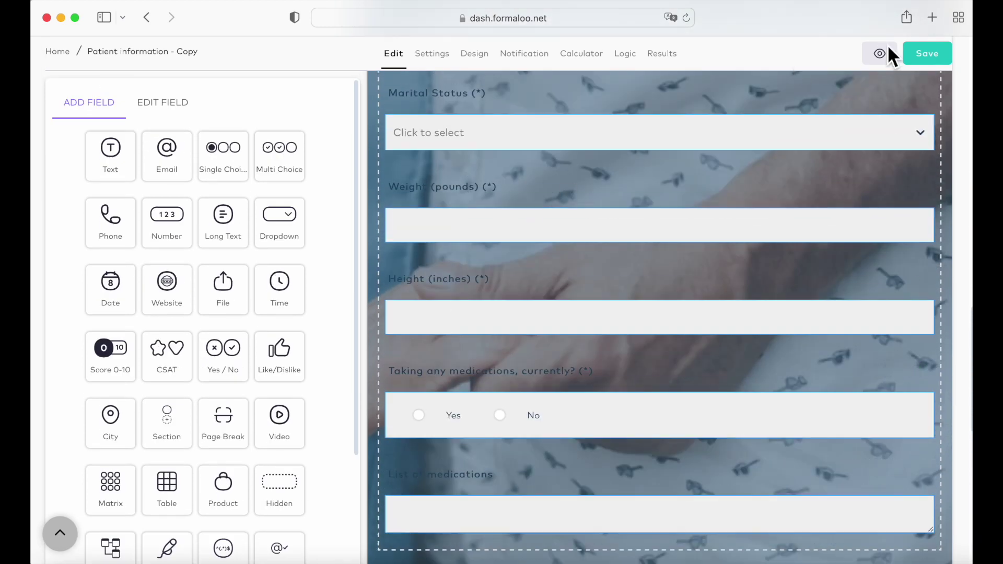
- Preview the live Patient information form, then go back to the editor
left_click(880, 53)
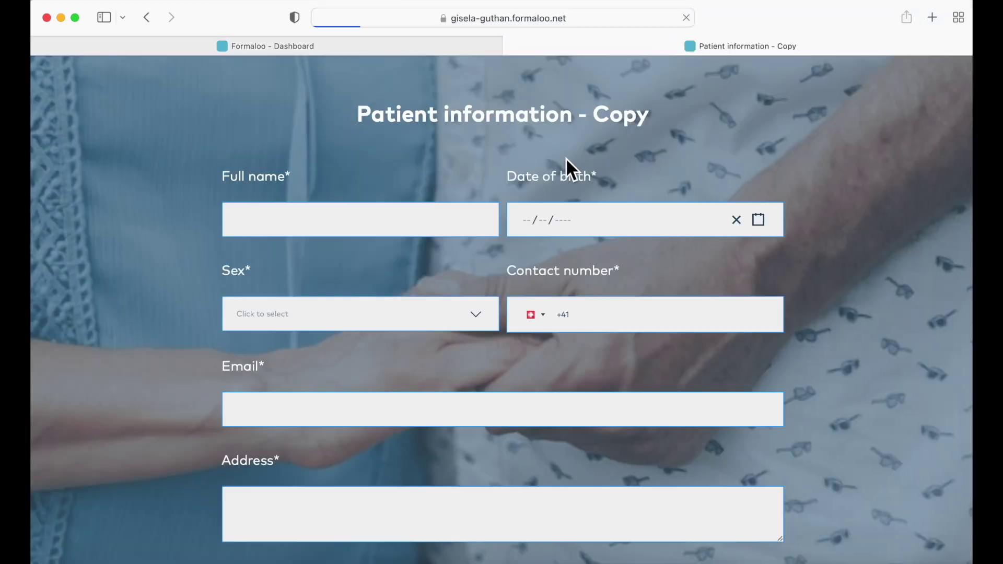
scroll(476, 257, "down", 5)
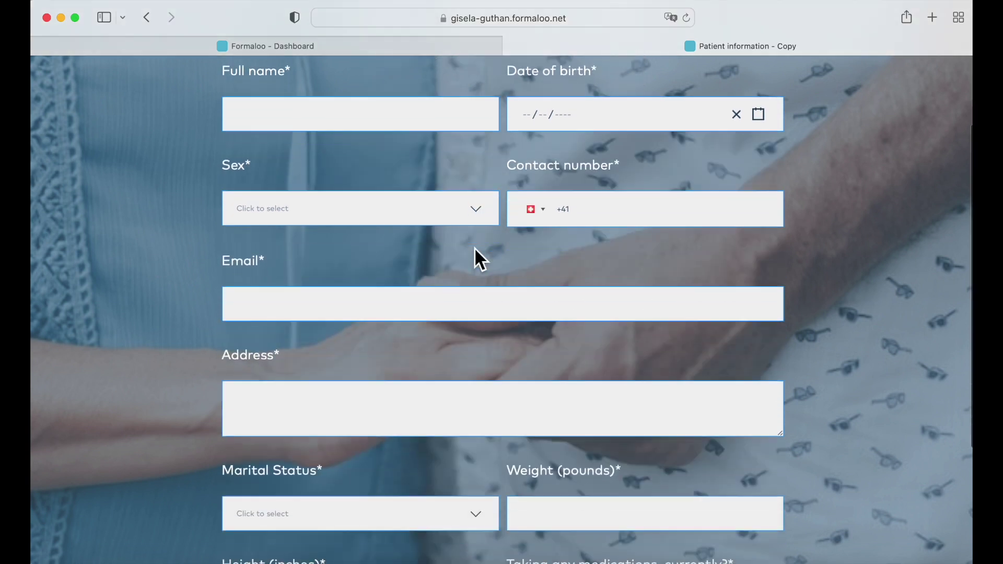
scroll(475, 247, "down", 3)
scroll(475, 253, "up", 6)
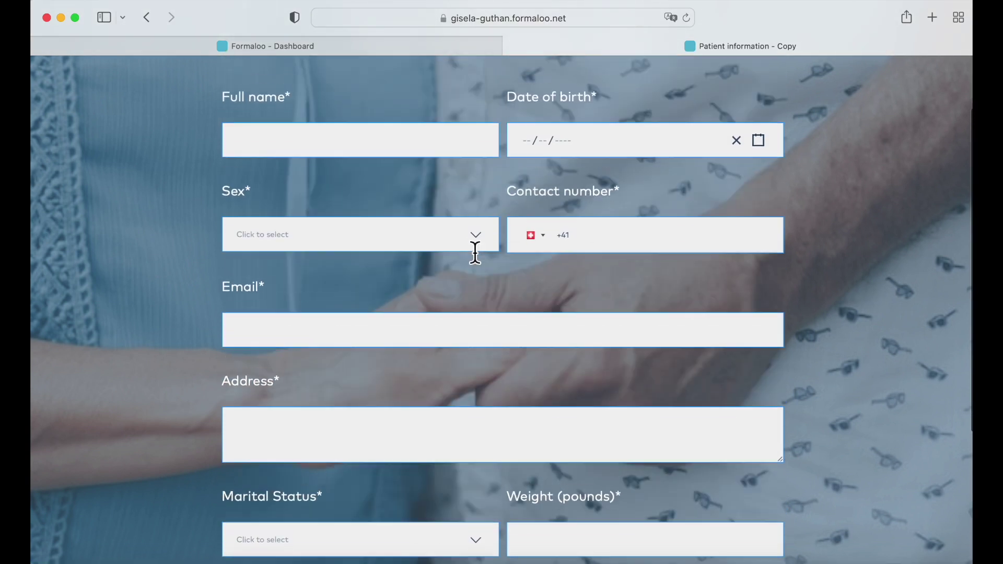
scroll(476, 253, "up", 2)
left_click(392, 53)
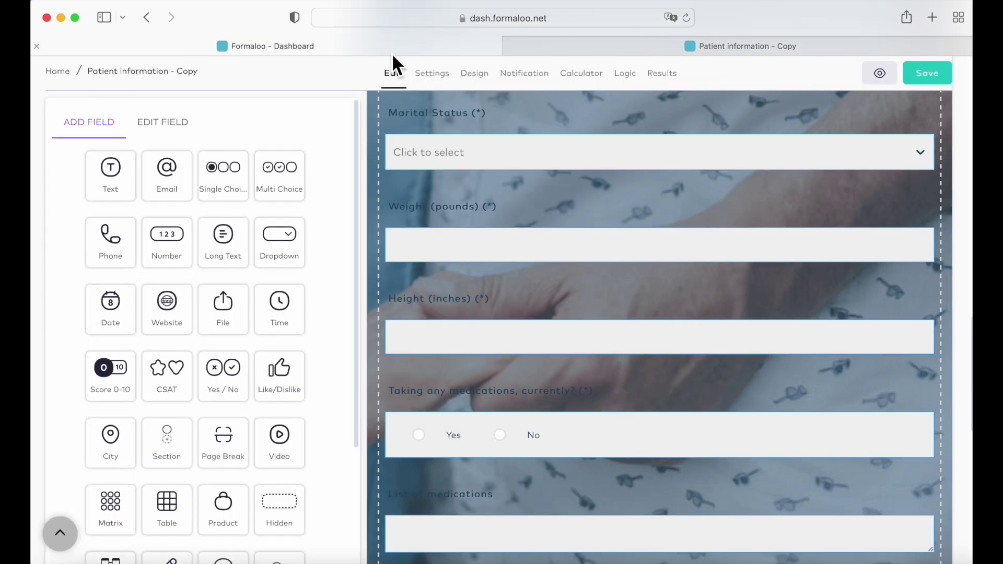
- Add a dropdown question 'Is this your first time visiting this clinic ?'
left_click(116, 137)
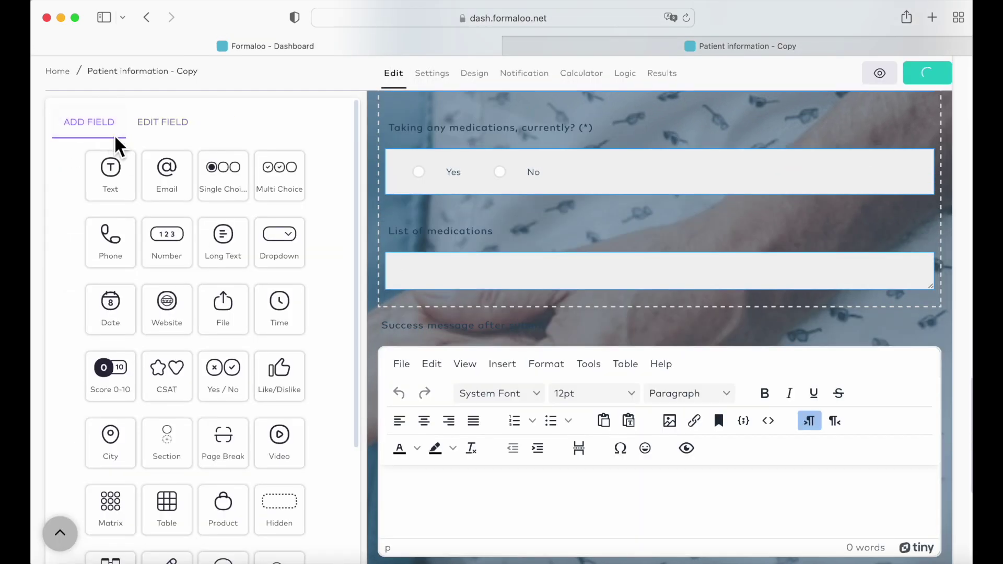
left_click(275, 250)
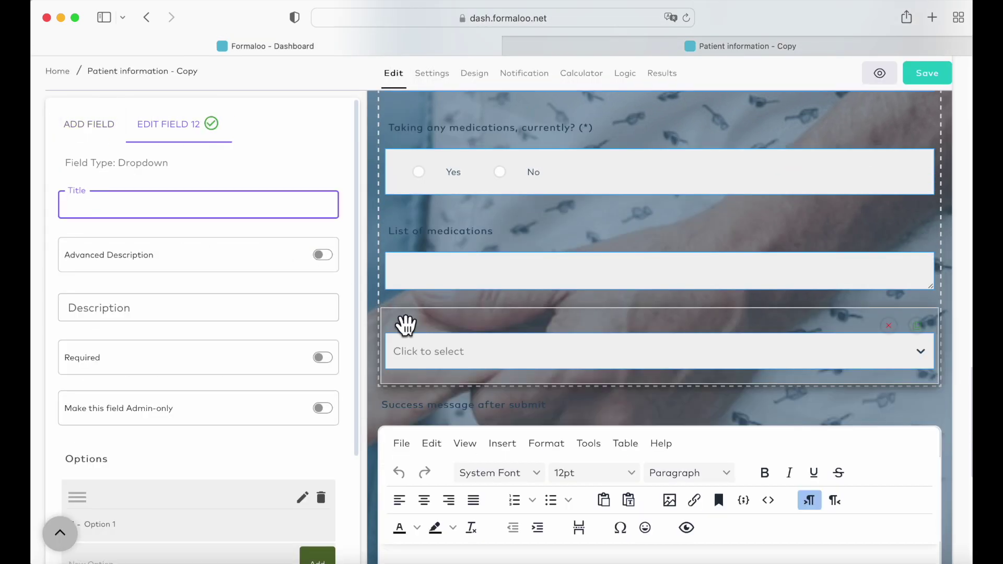
type("Is")
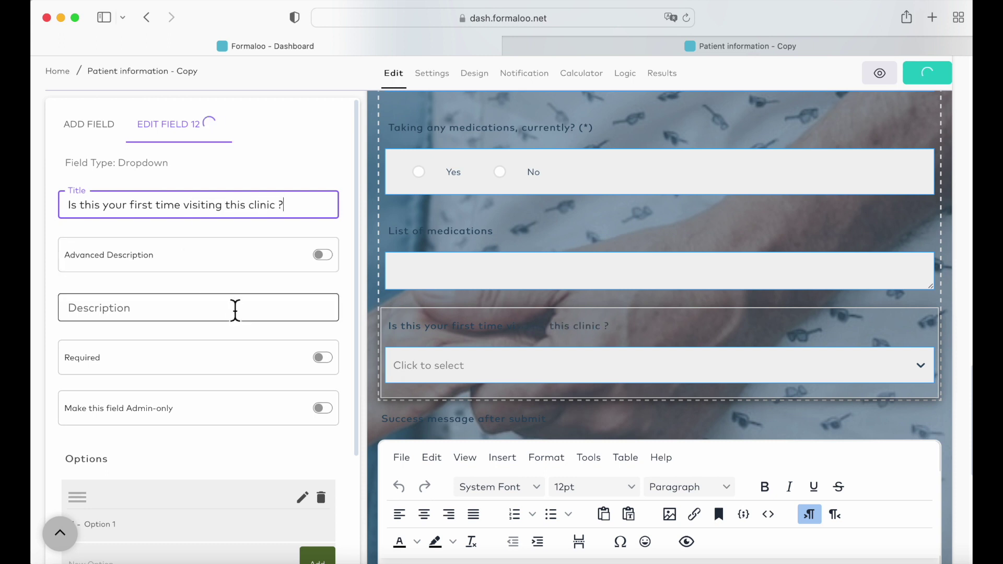
scroll(233, 311, "down", 2)
scroll(236, 312, "down", 2)
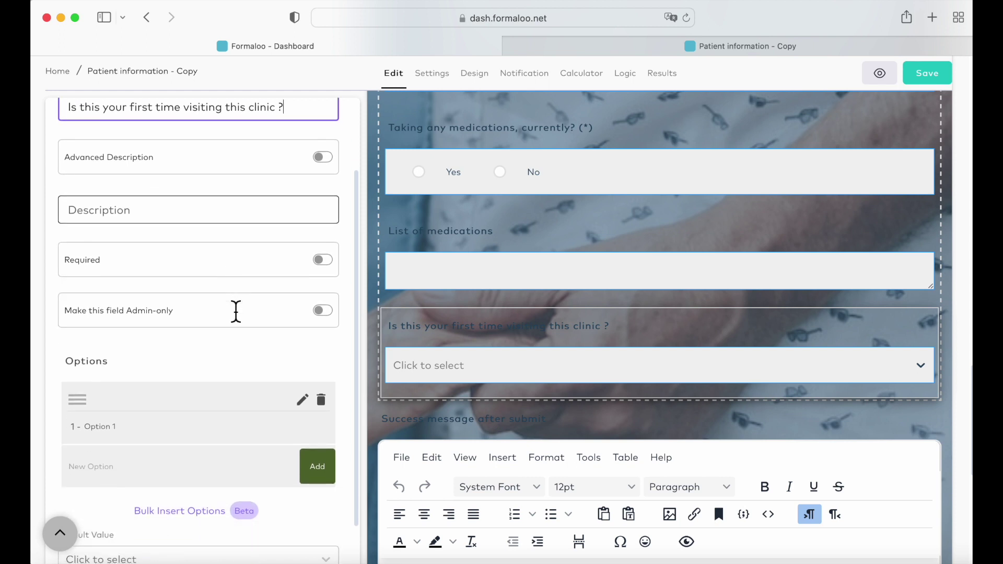
scroll(239, 316, "down", 4)
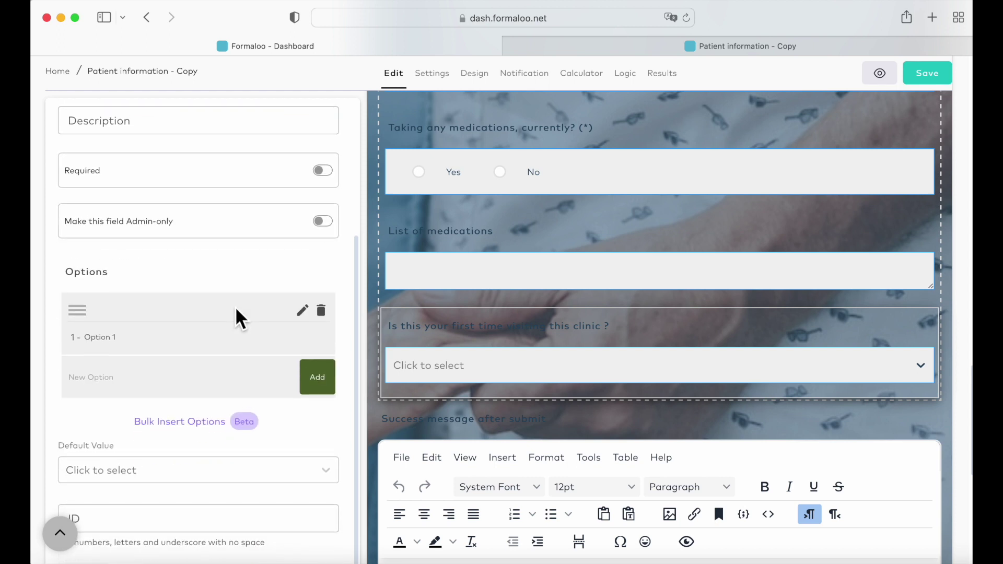
- Toggle Required on and back off so the clinic question stays optional
left_click(330, 227)
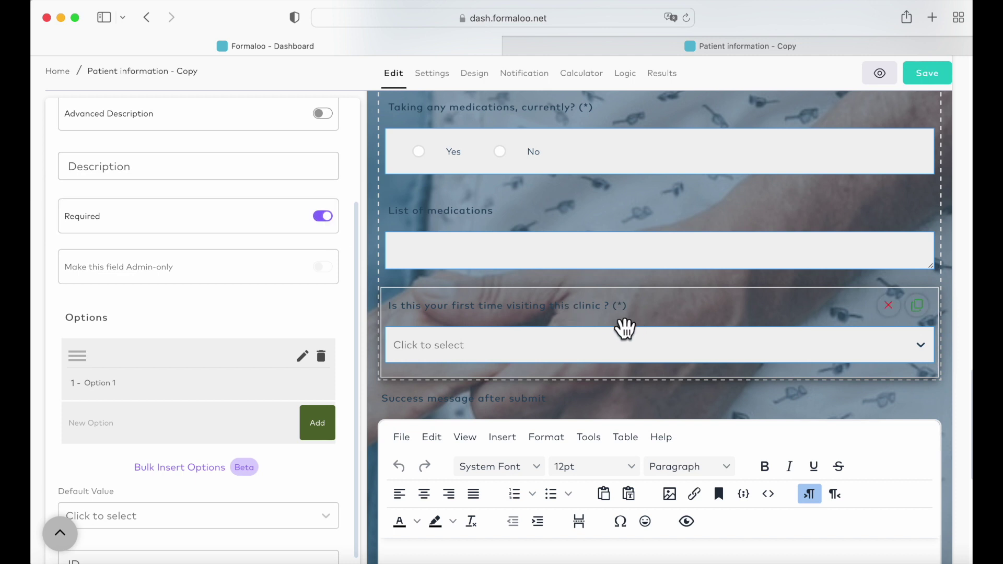
left_click(330, 224)
scroll(291, 334, "down", 2)
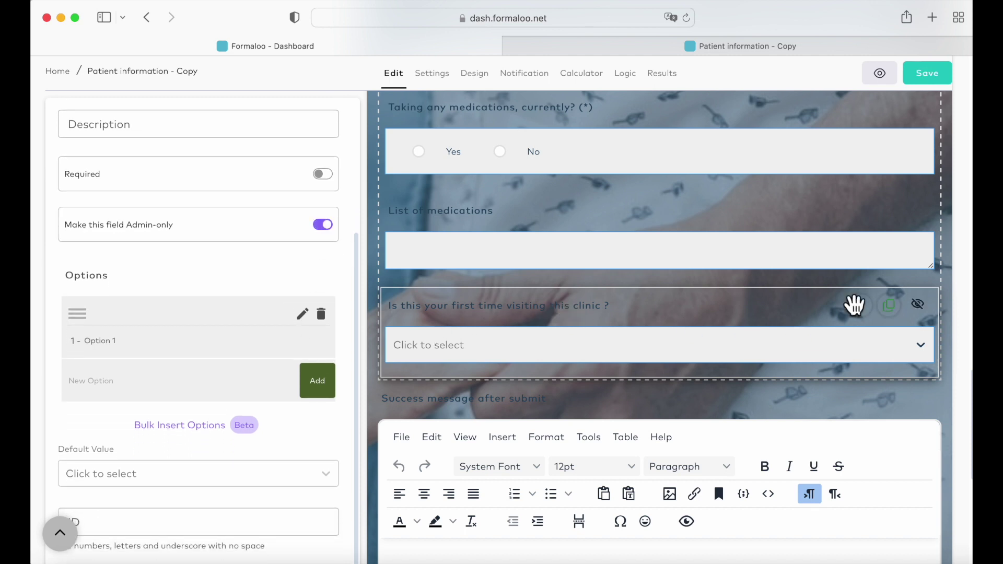
- Save the form and check the clinic question on the live form
left_click(929, 78)
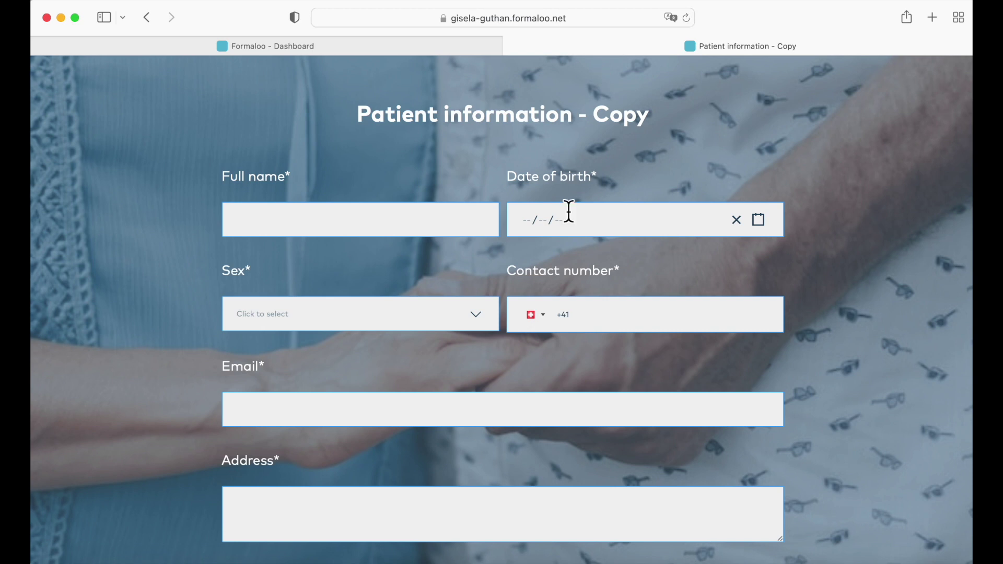
scroll(568, 211, "down", 5)
scroll(569, 211, "down", 1)
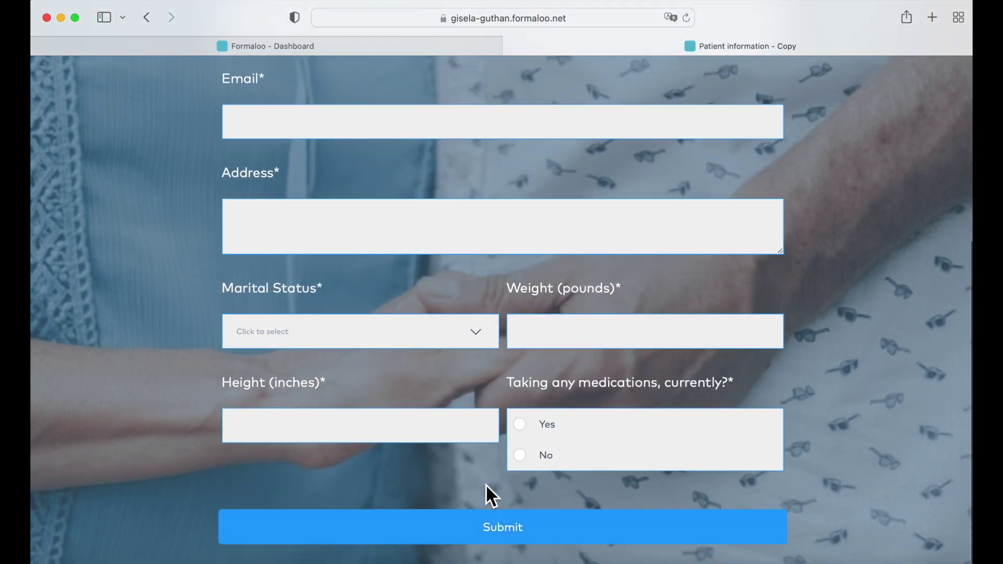
left_click(447, 49)
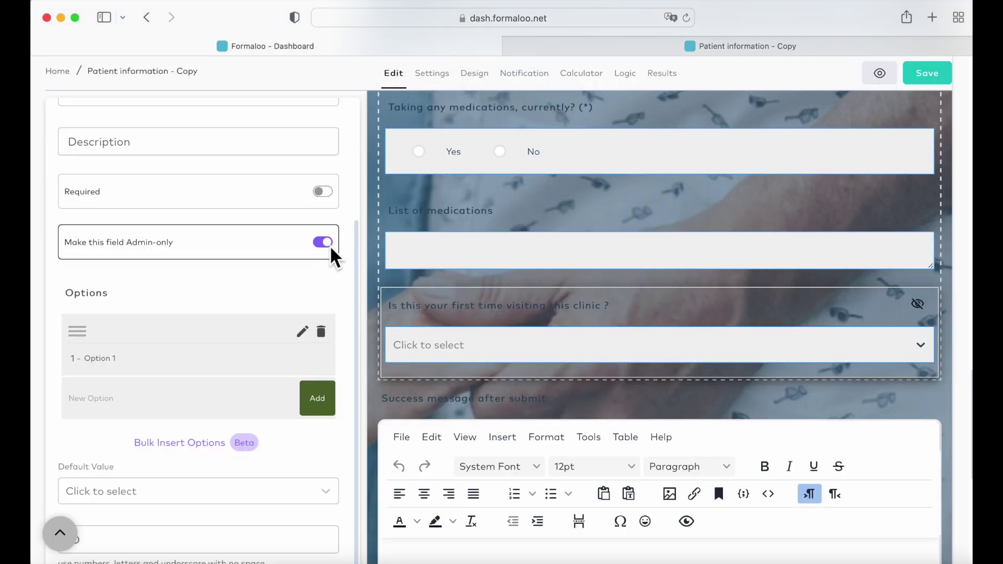
- Turn Admin-only off for the clinic question and save again
left_click(924, 79)
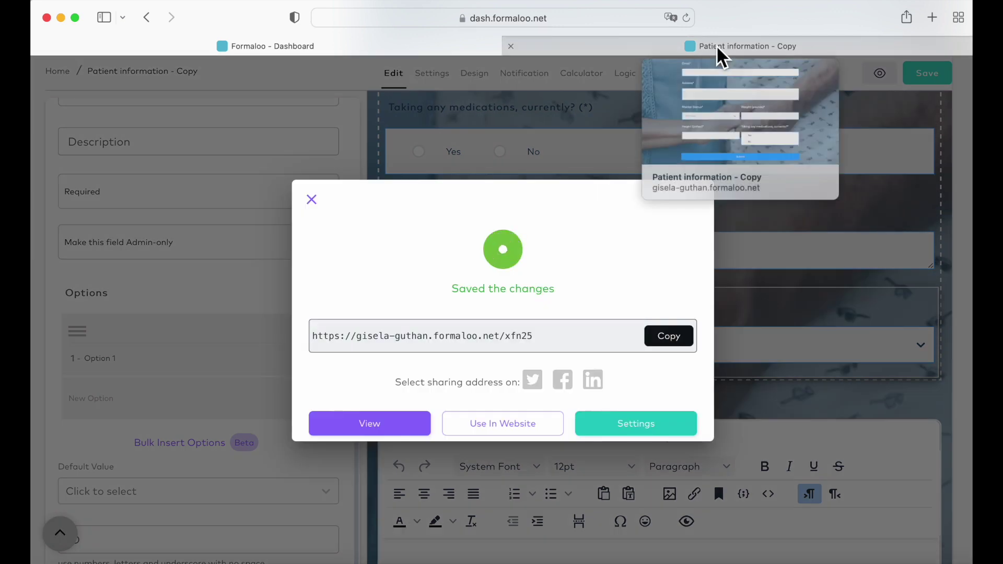
left_click(716, 45)
left_click(686, 18)
scroll(615, 228, "down", 7)
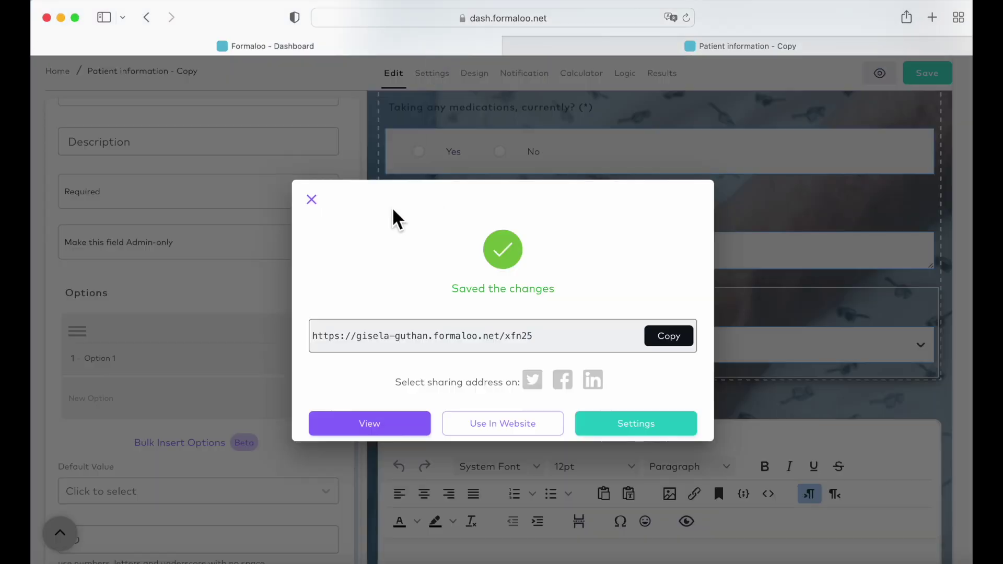
- Change Option 1 to 'Yes', add 'No' as a second option, check the dropdown, and save
left_click(312, 199)
left_click(183, 409)
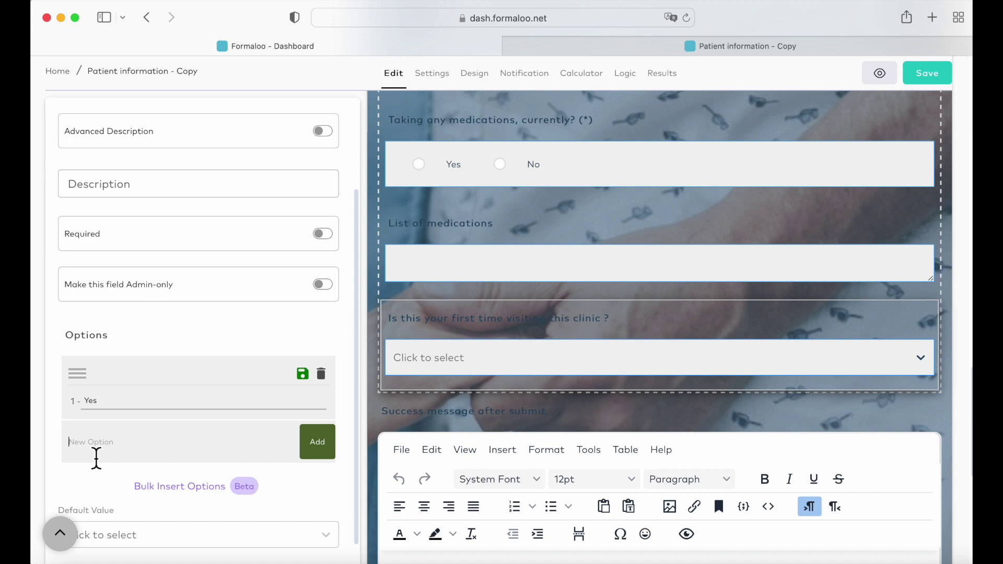
left_click(317, 441)
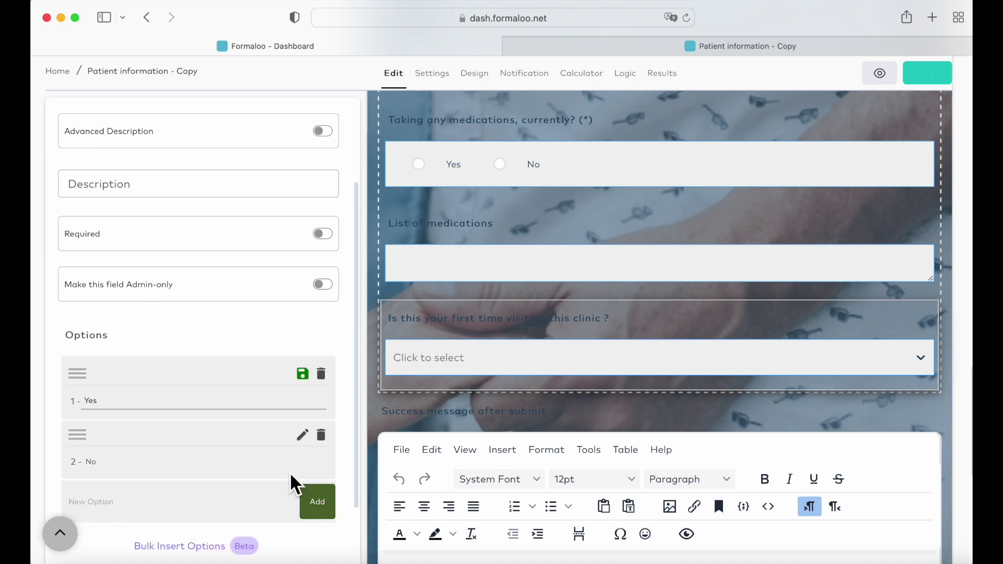
left_click(923, 369)
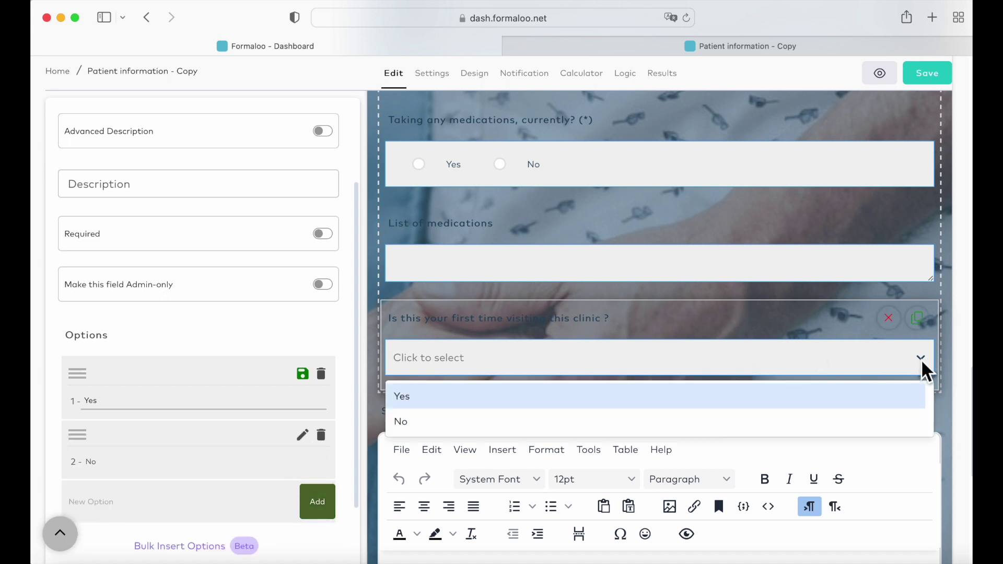
left_click(923, 369)
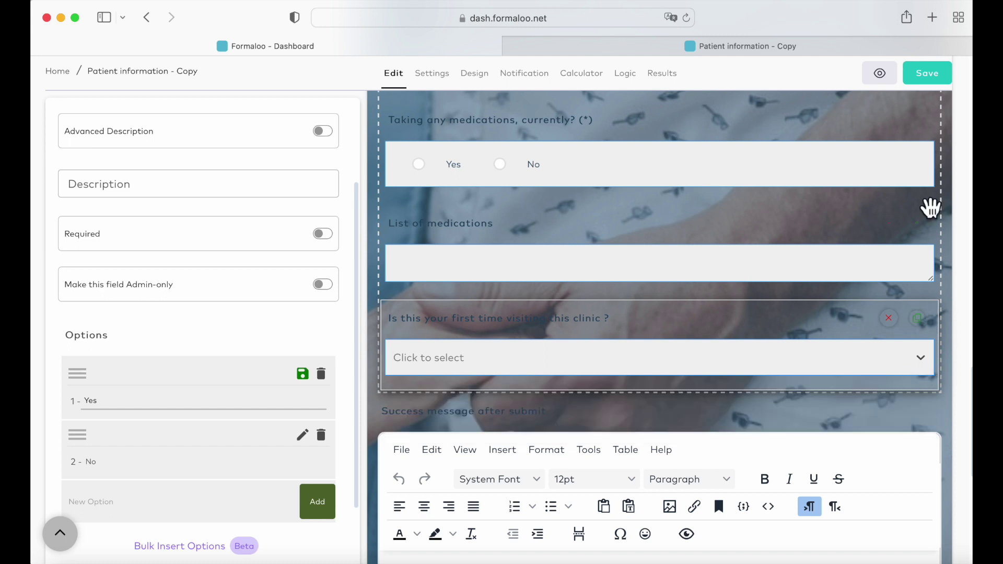
left_click(933, 78)
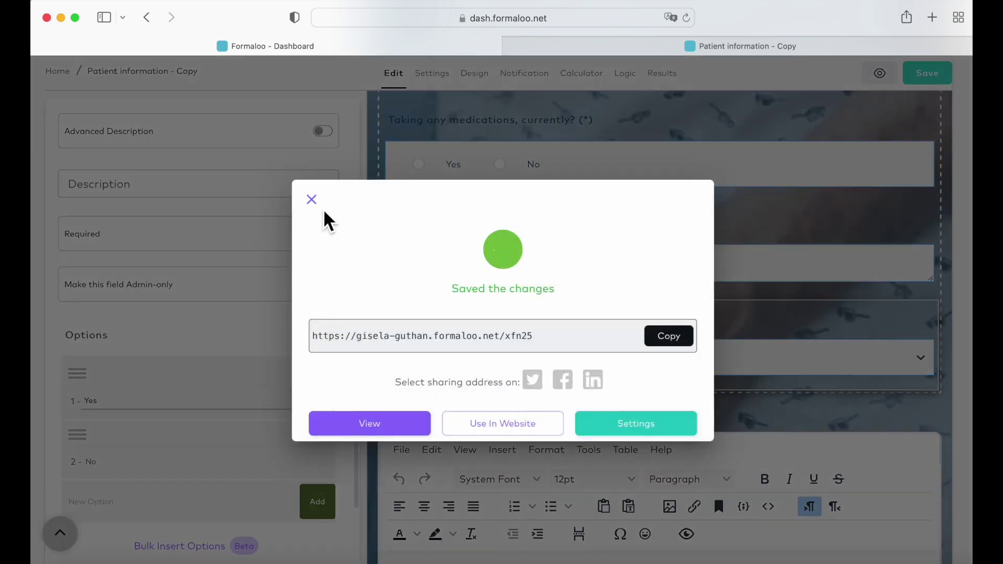
left_click(312, 200)
scroll(152, 230, "up", 3)
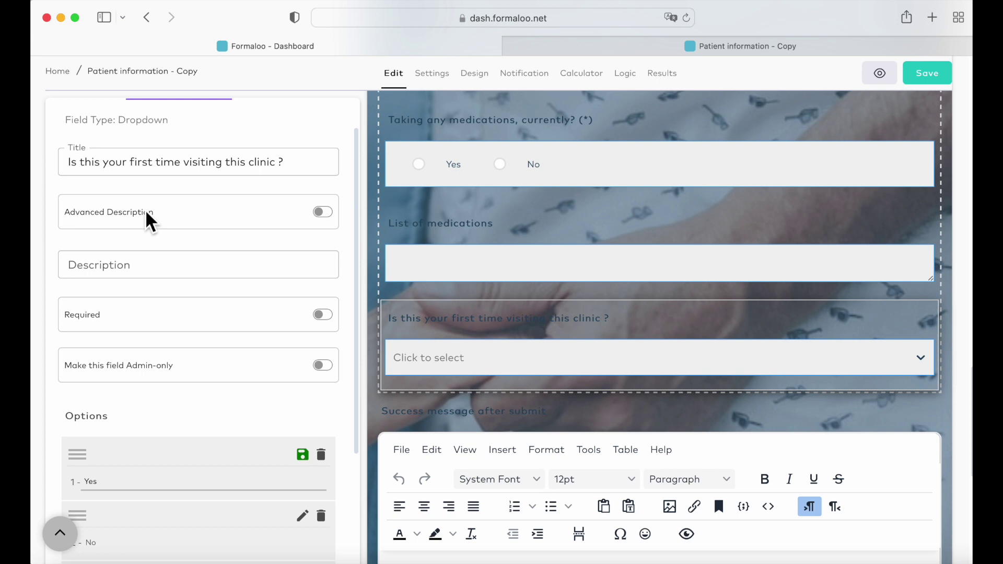
scroll(152, 222, "up", 2)
- Add a date question titled 'When do you wish to visit the clinic'
left_click(97, 120)
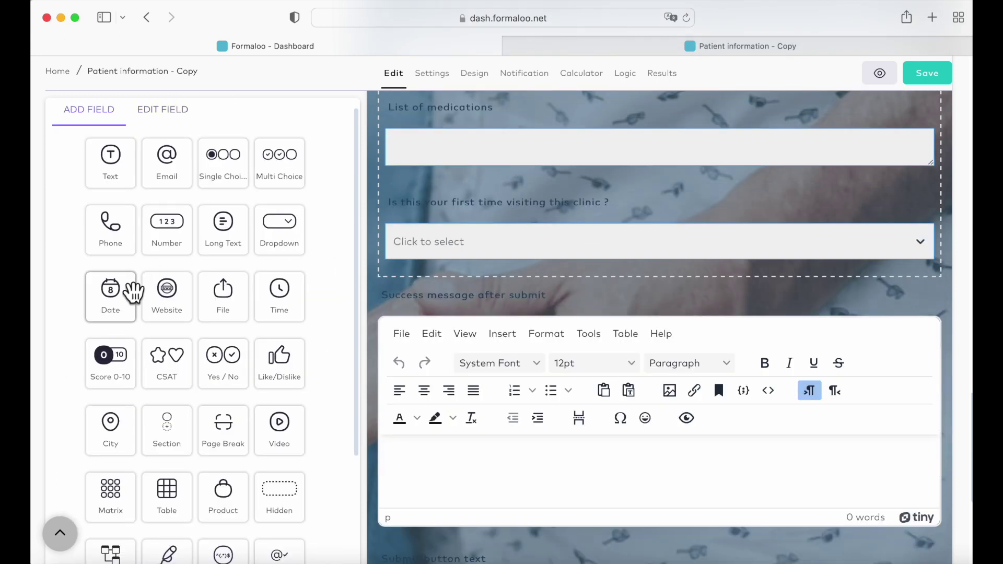
left_click(133, 290)
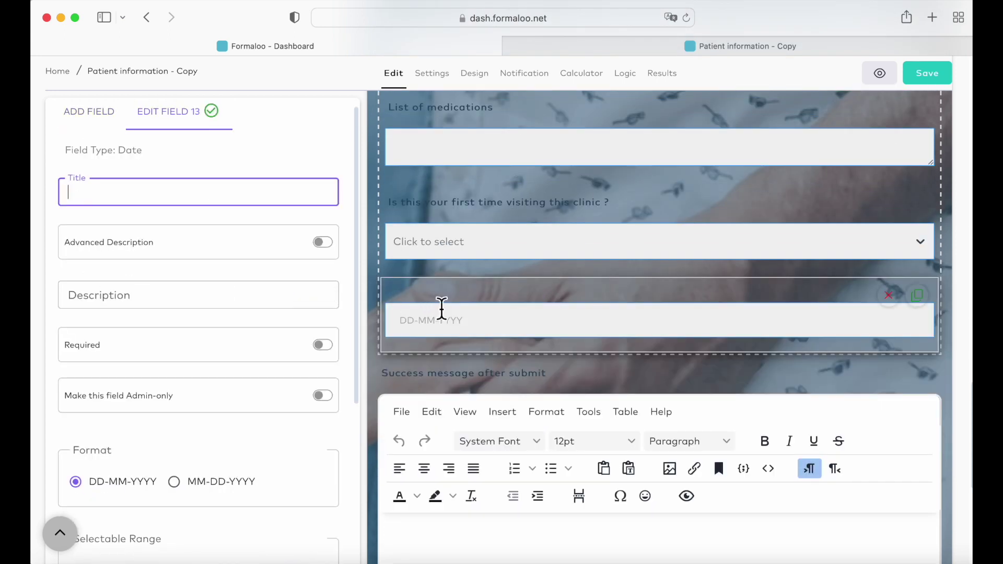
type("When do you wish")
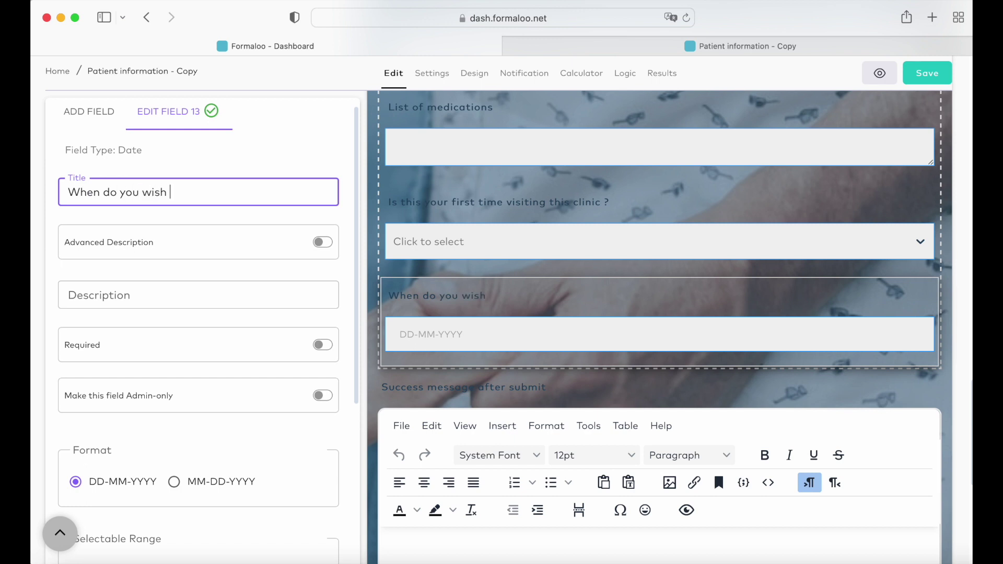
type(" to visit the clinic ?")
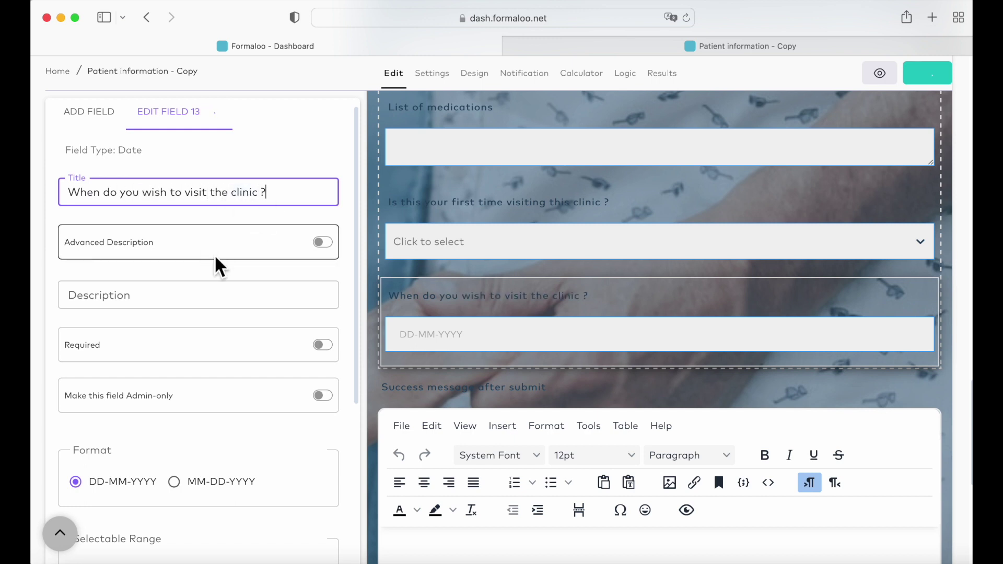
scroll(239, 296, "down", 3)
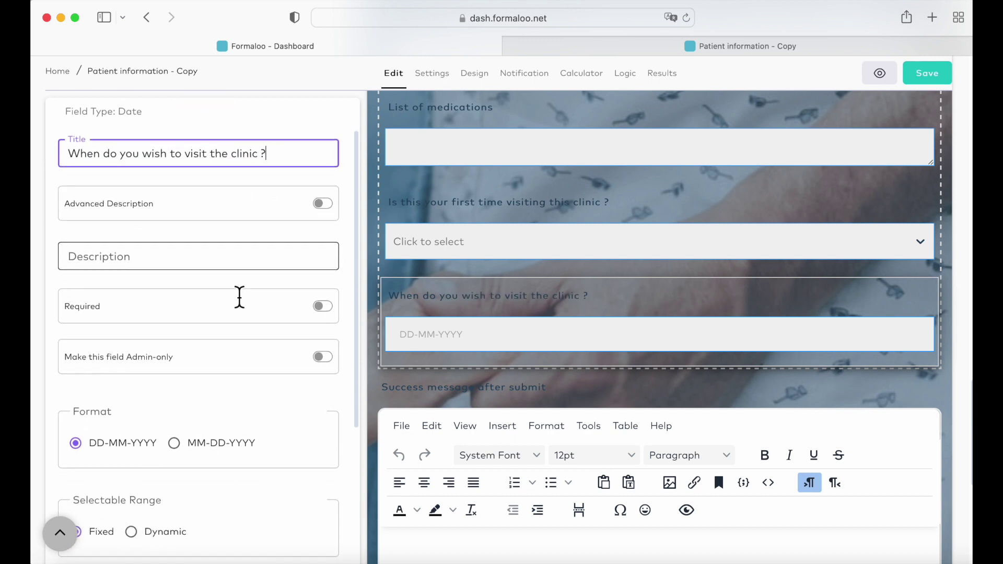
scroll(240, 300, "down", 5)
- Keep the question optional and make its selectable range dynamic, relative to the submission date
left_click(322, 145)
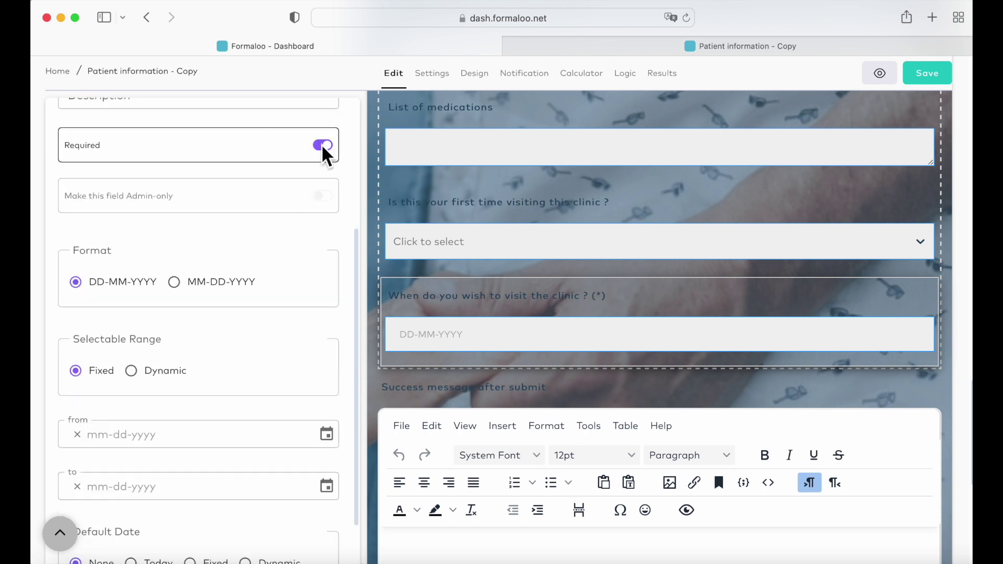
left_click(322, 145)
scroll(167, 325, "down", 2)
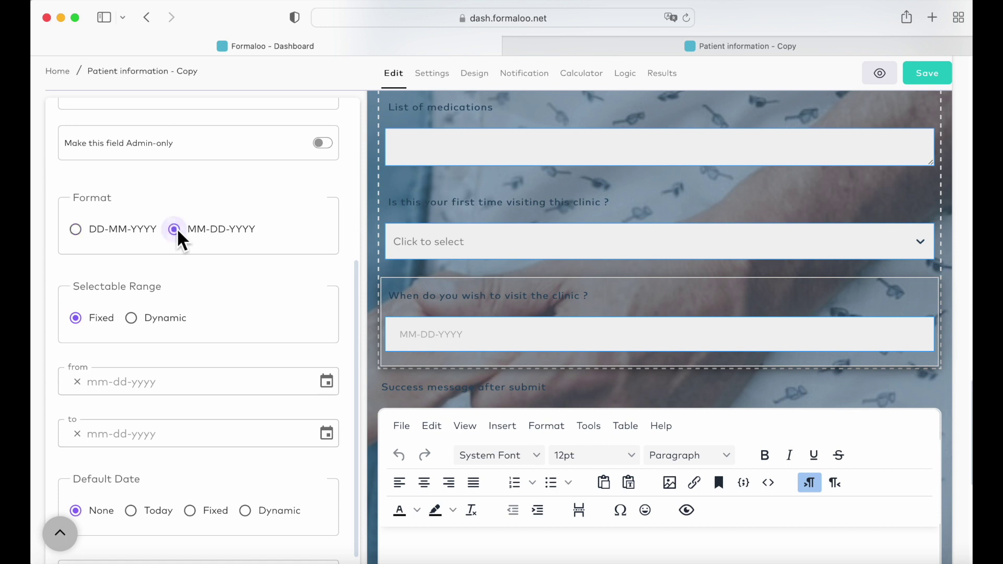
scroll(166, 272, "down", 2)
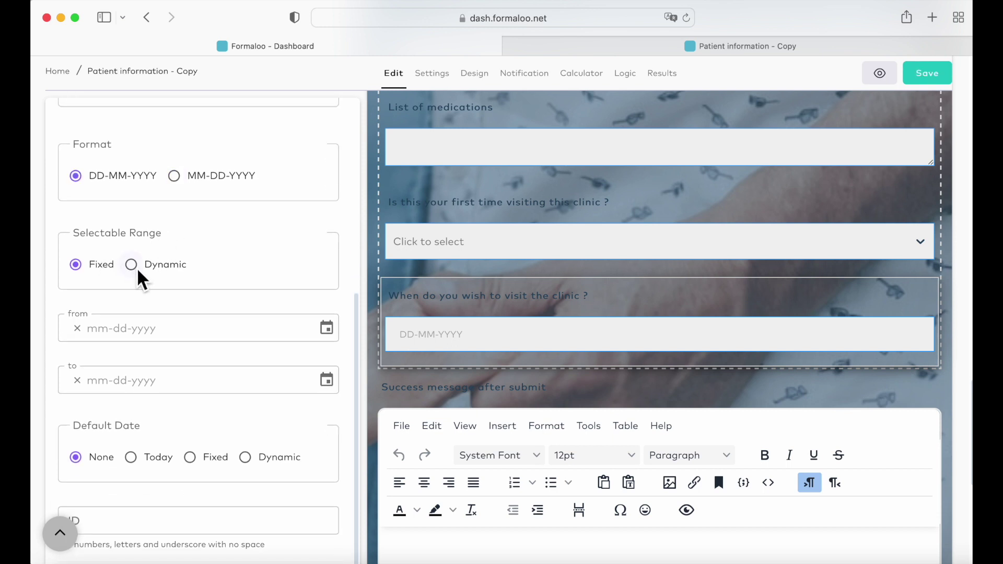
left_click(131, 265)
scroll(139, 224, "down", 3)
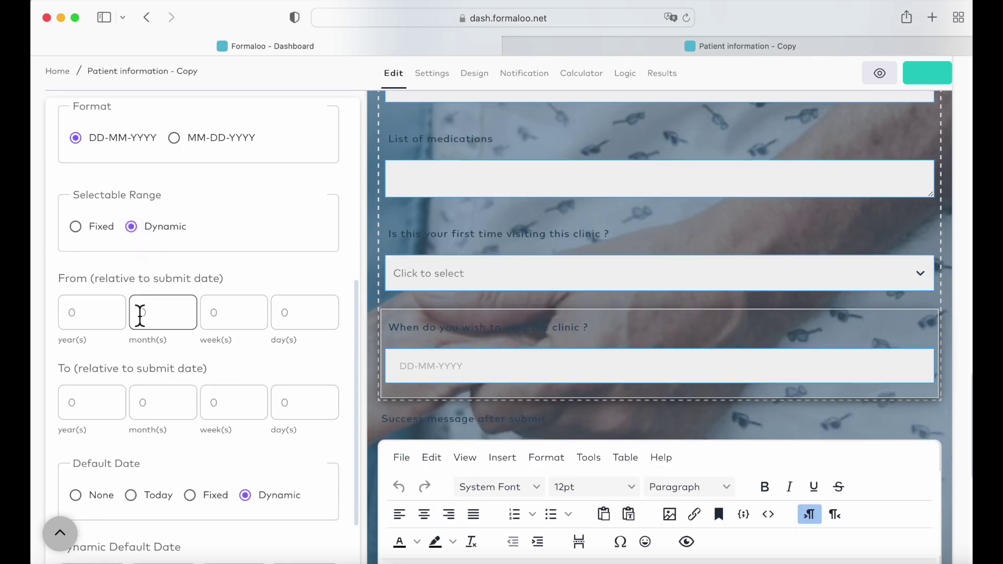
scroll(140, 316, "down", 3)
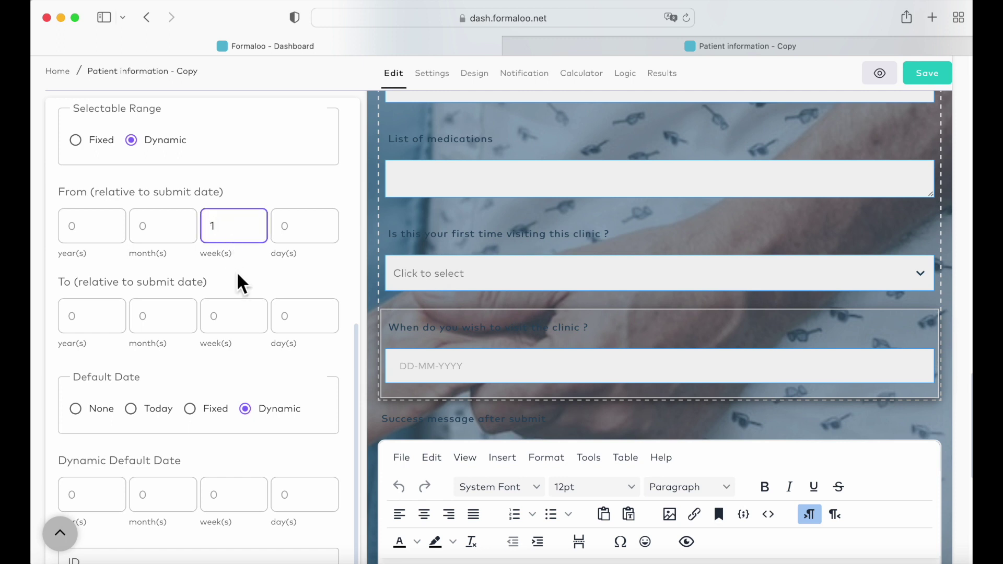
- Allow dates up to 3 months after submission, with a dynamic default of 1 week
left_click(159, 318)
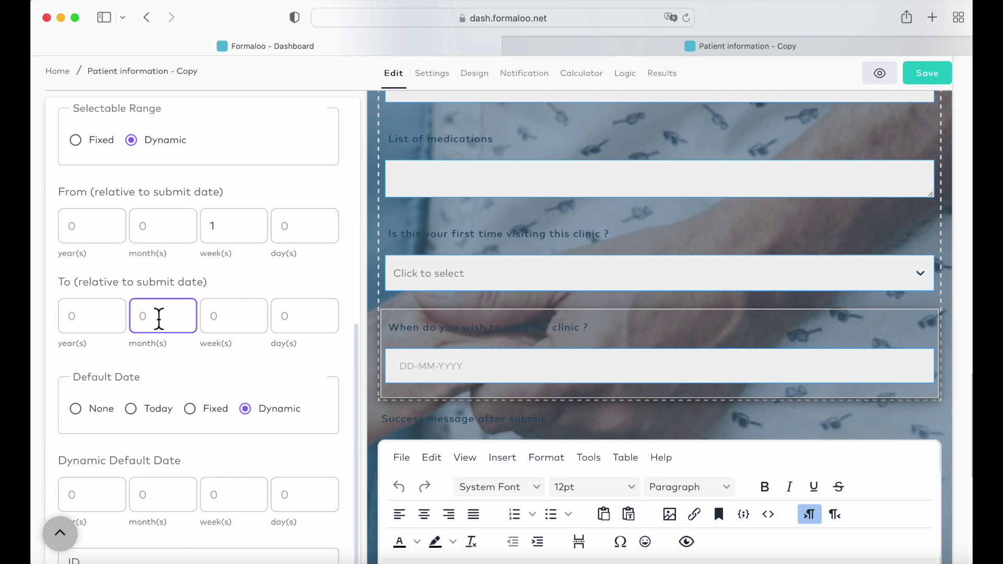
scroll(261, 355, "down", 2)
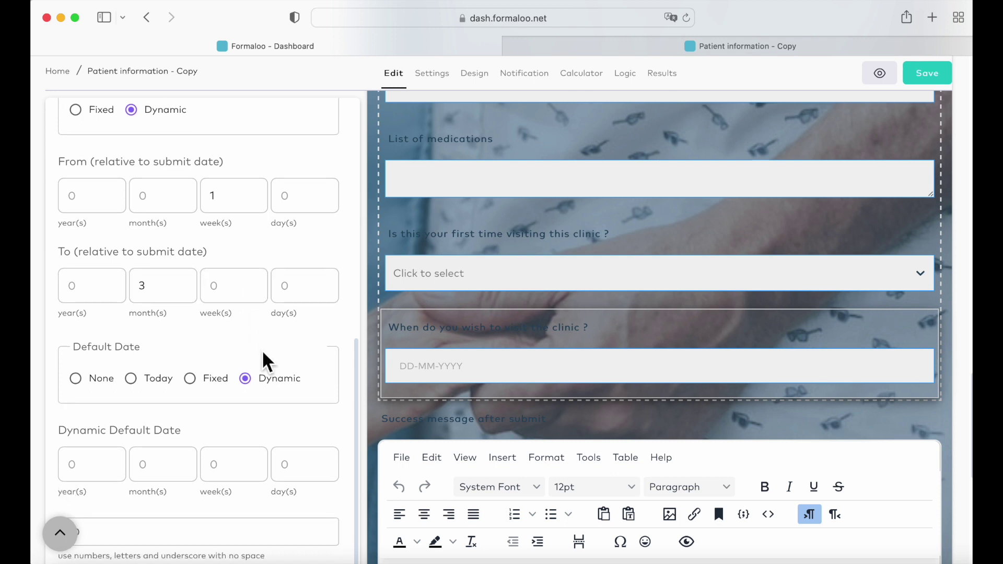
left_click(224, 450)
type("1")
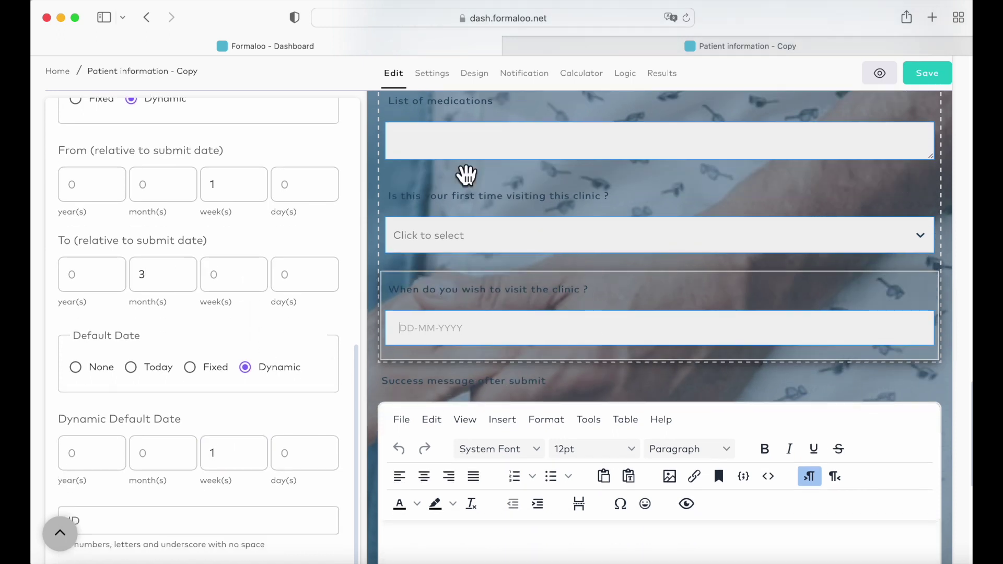
- Save the date question and reload the live form to see the new field
left_click(941, 75)
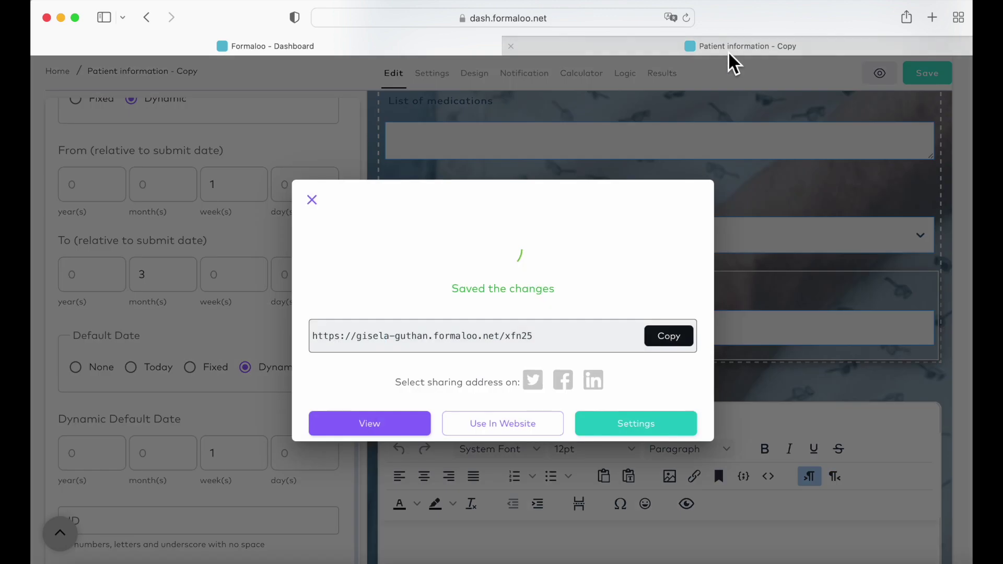
left_click(729, 52)
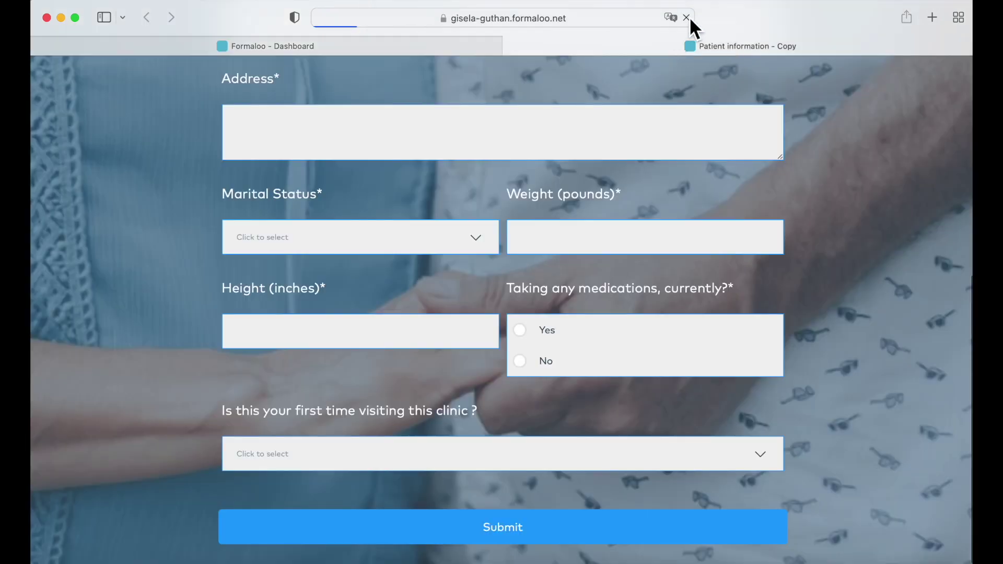
left_click(686, 18)
scroll(638, 189, "down", 8)
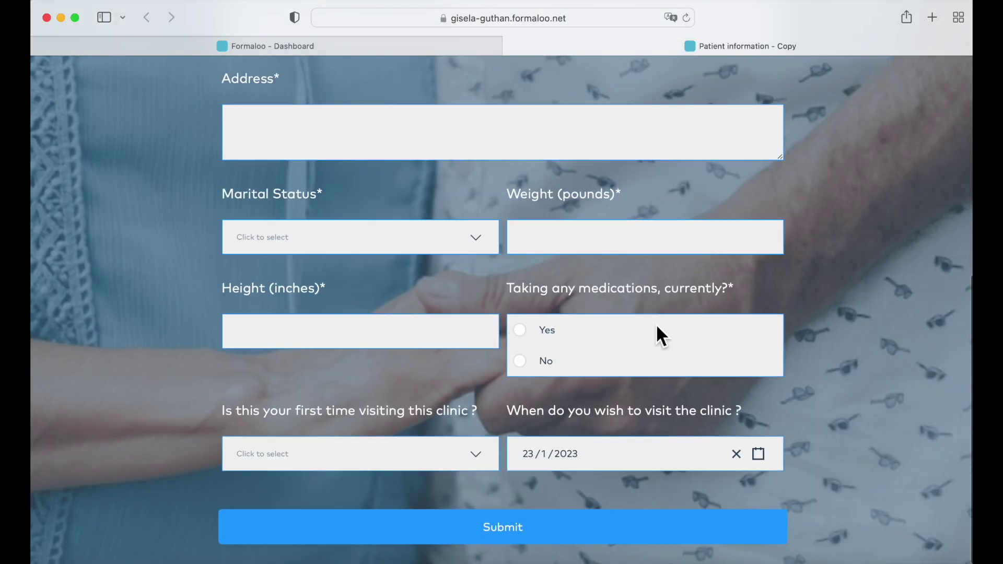
- Page the visit-date calendar three months ahead to check the range, then return to the editor
left_click(666, 454)
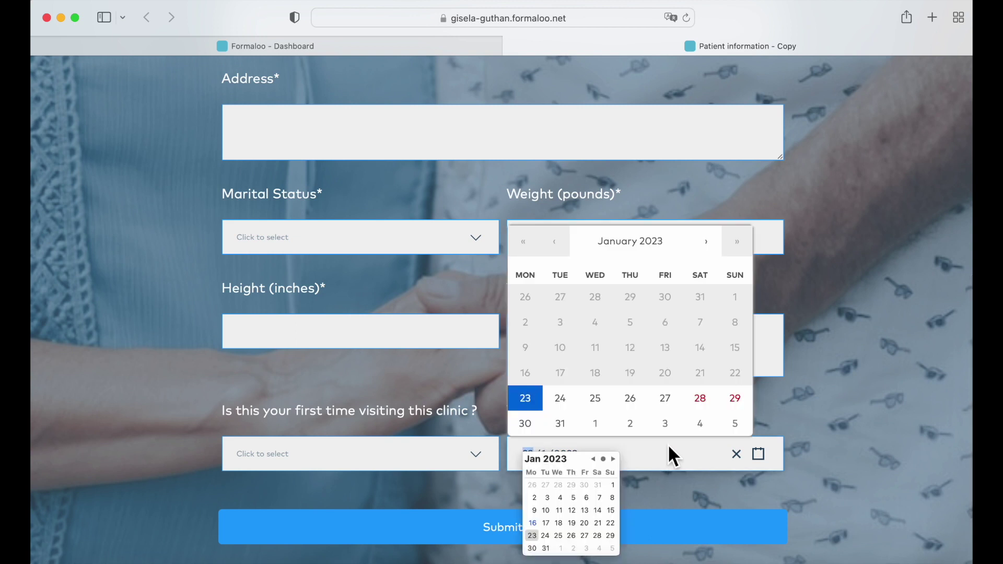
left_click(710, 244)
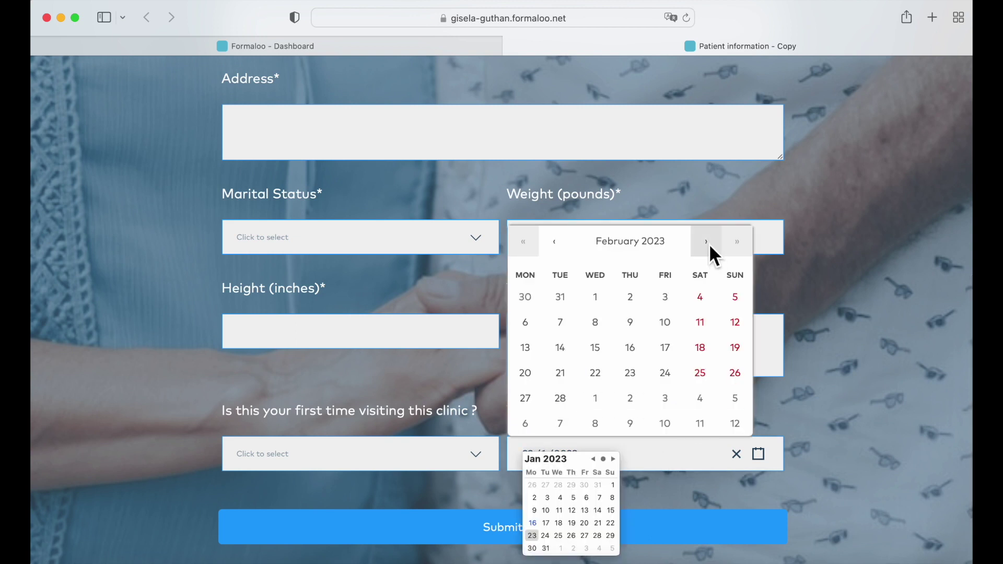
left_click(707, 245)
left_click(707, 245)
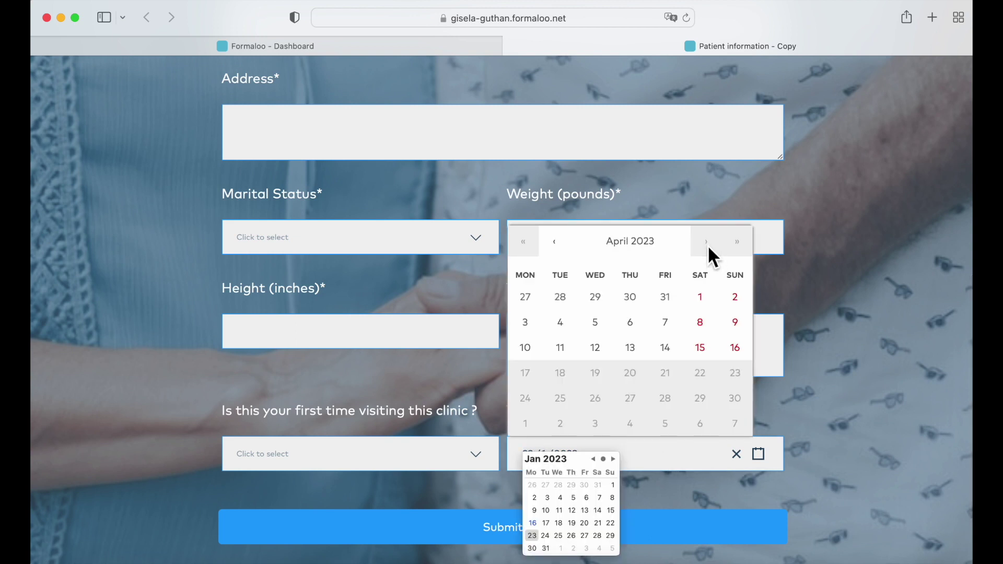
left_click(851, 398)
left_click(480, 456)
left_click(445, 53)
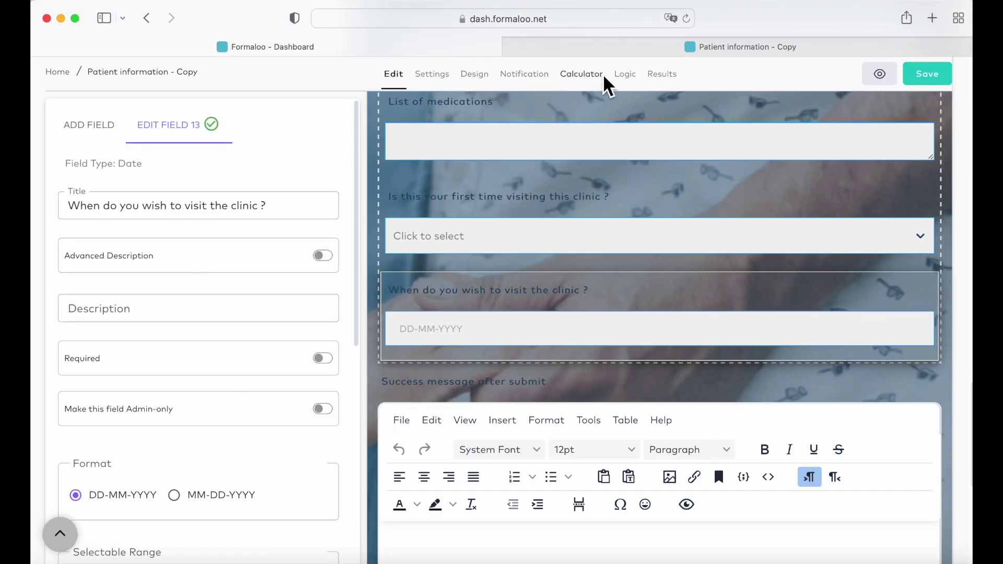
- In Advanced Logic, add an If/Else rule on question 12: if Option 1. Yes, show fields
left_click(625, 77)
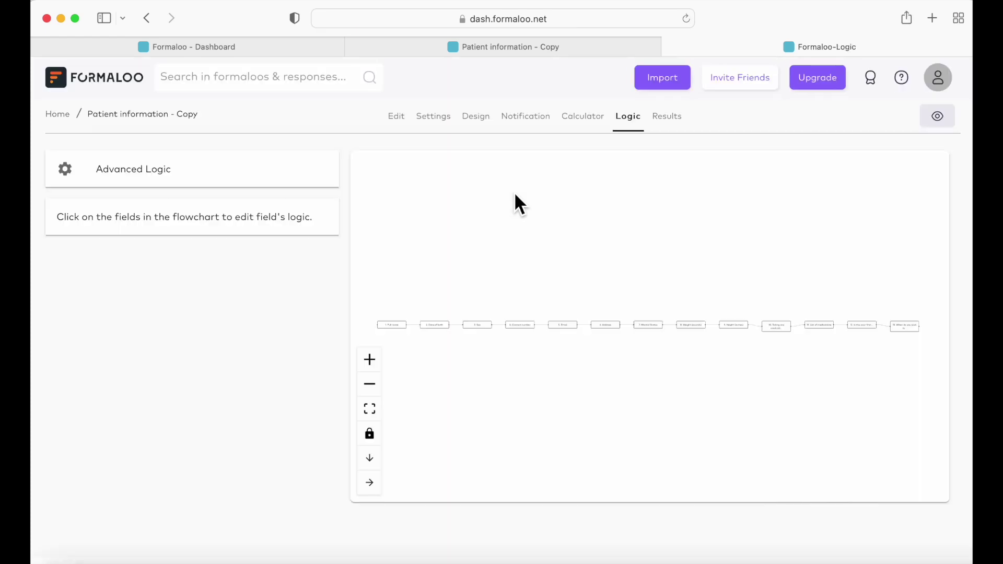
left_click(168, 173)
scroll(672, 257, "down", 15)
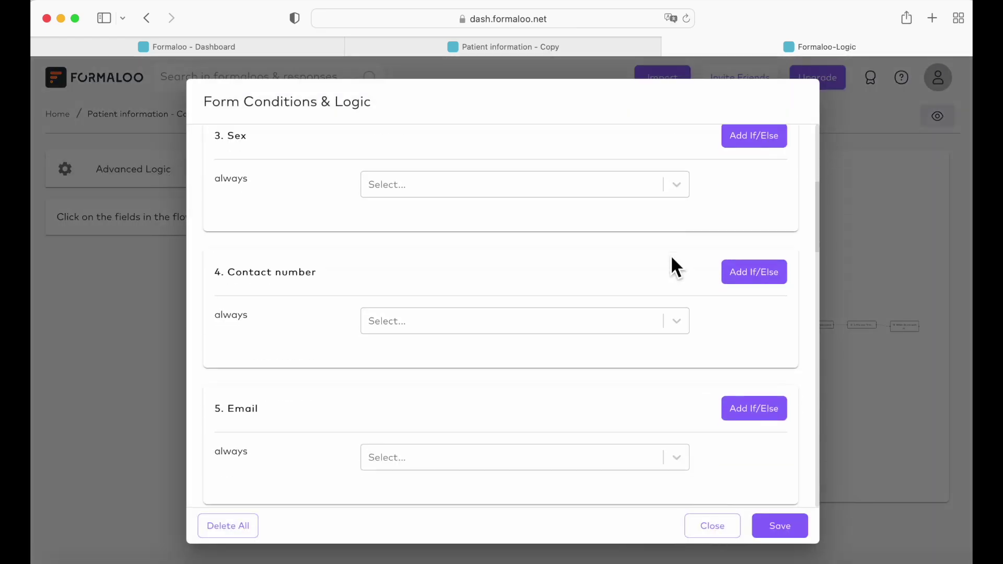
scroll(275, 324, "down", 12)
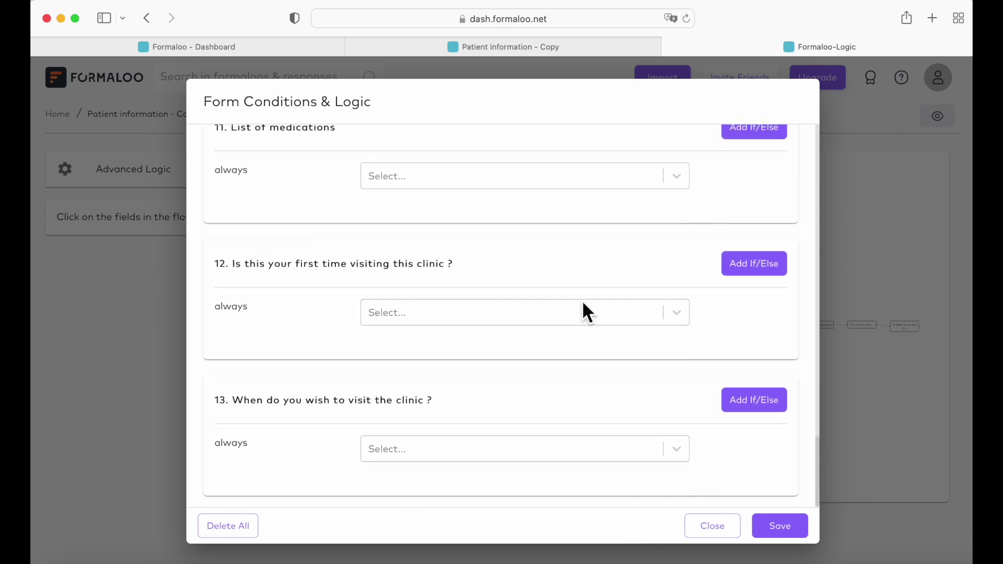
left_click(760, 264)
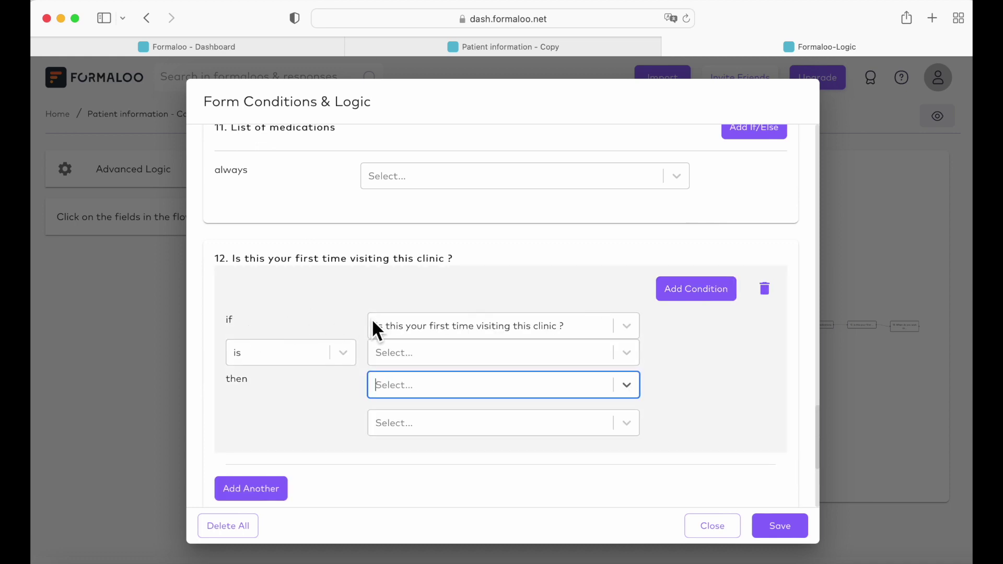
left_click(463, 352)
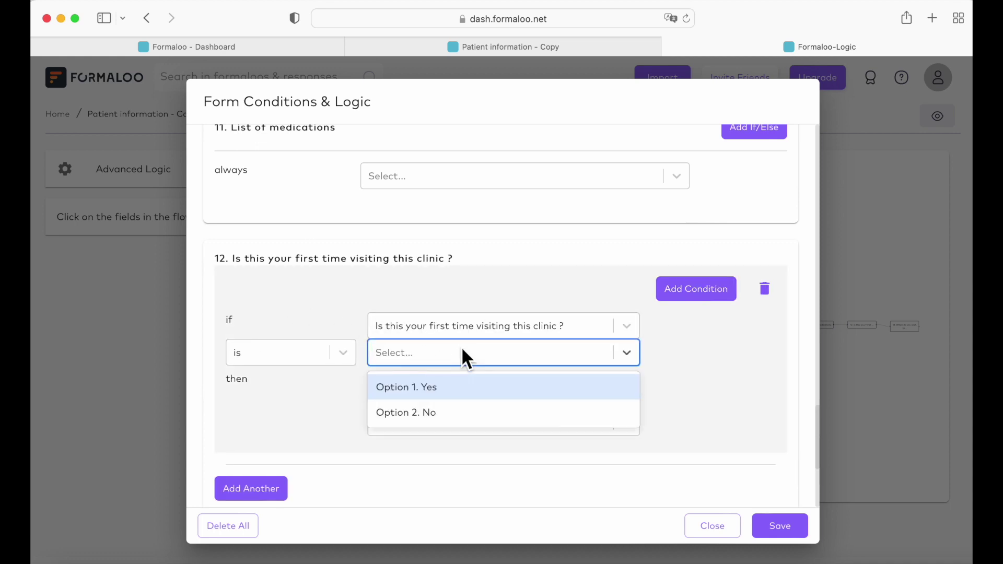
left_click(463, 389)
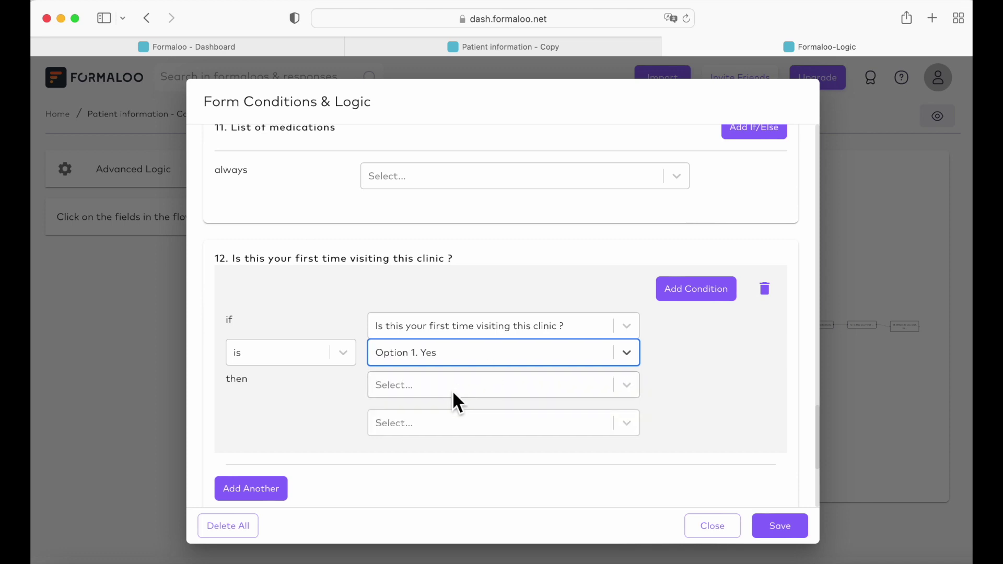
left_click(453, 393)
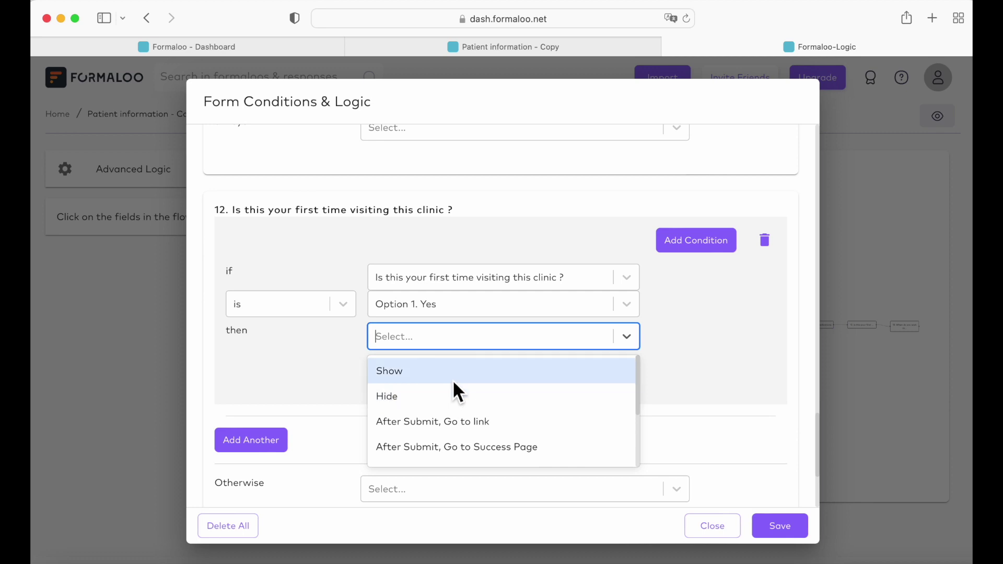
left_click(453, 381)
- Have the rule show Full name, Date of birth, Sex and Contact number
left_click(626, 373)
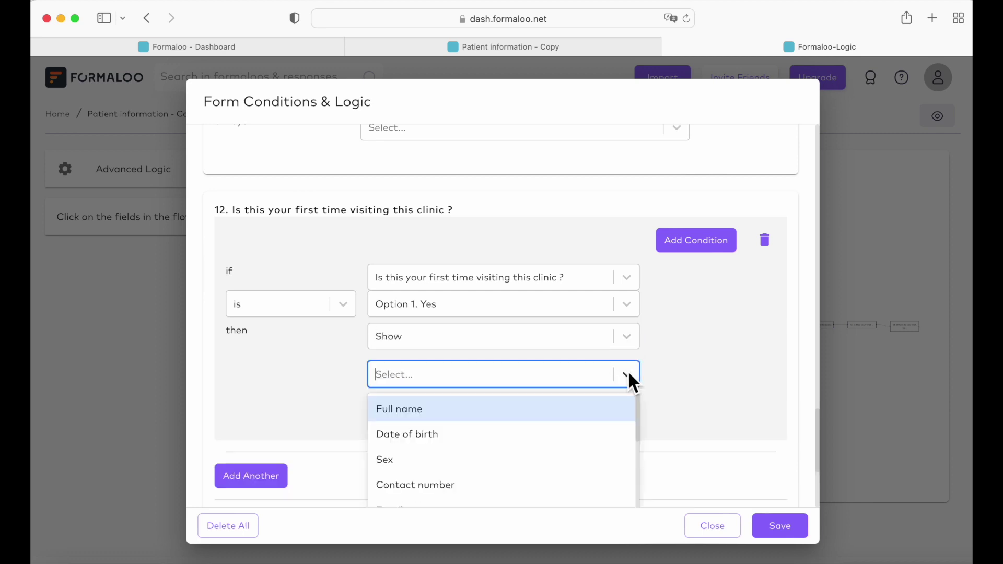
left_click(606, 330)
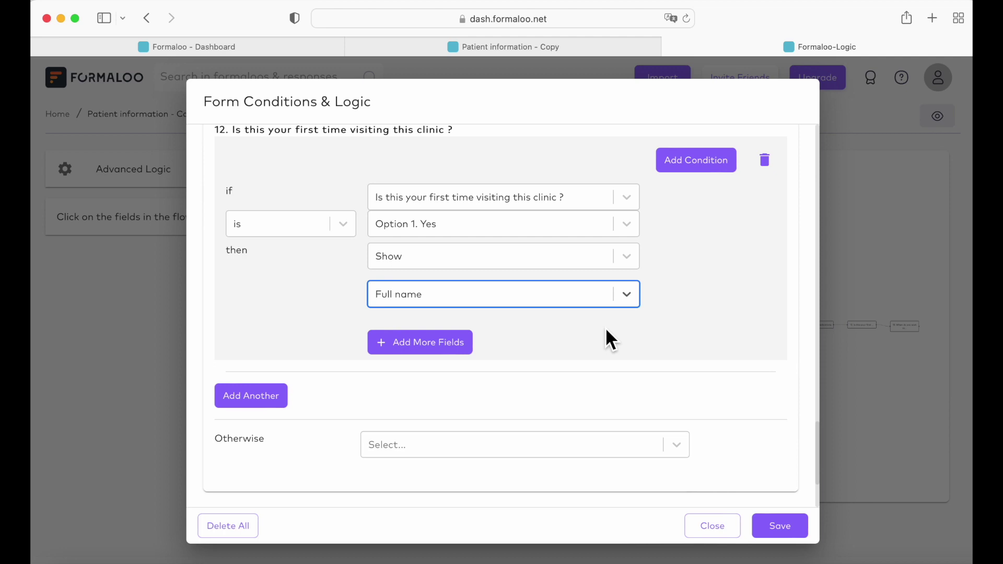
left_click(457, 341)
left_click(586, 342)
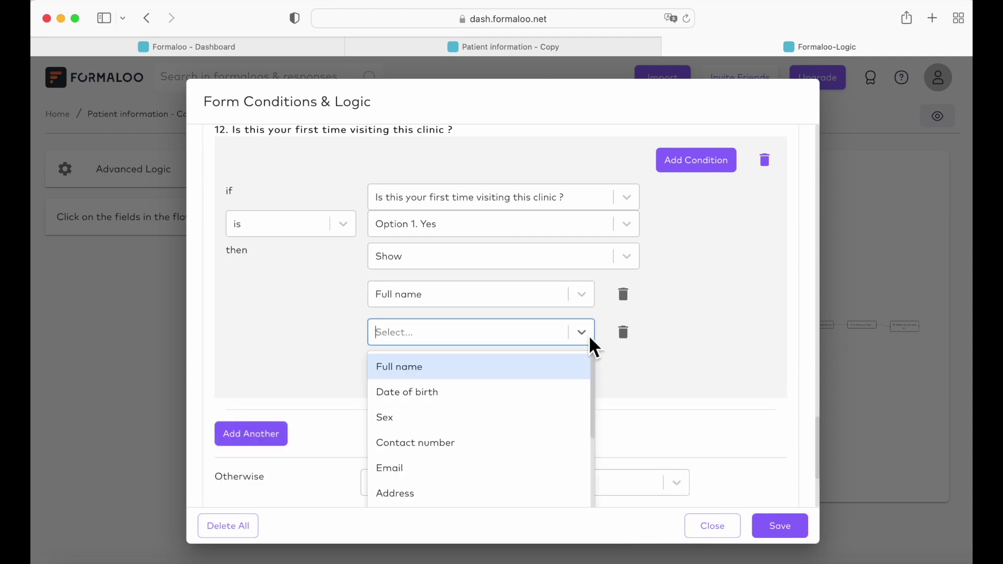
left_click(548, 395)
left_click(447, 382)
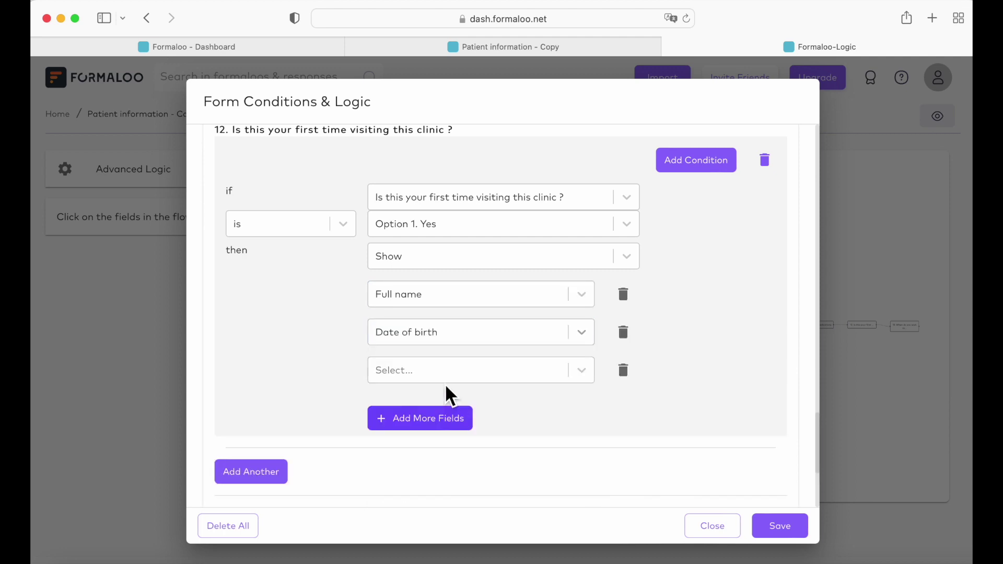
left_click(581, 372)
left_click(508, 454)
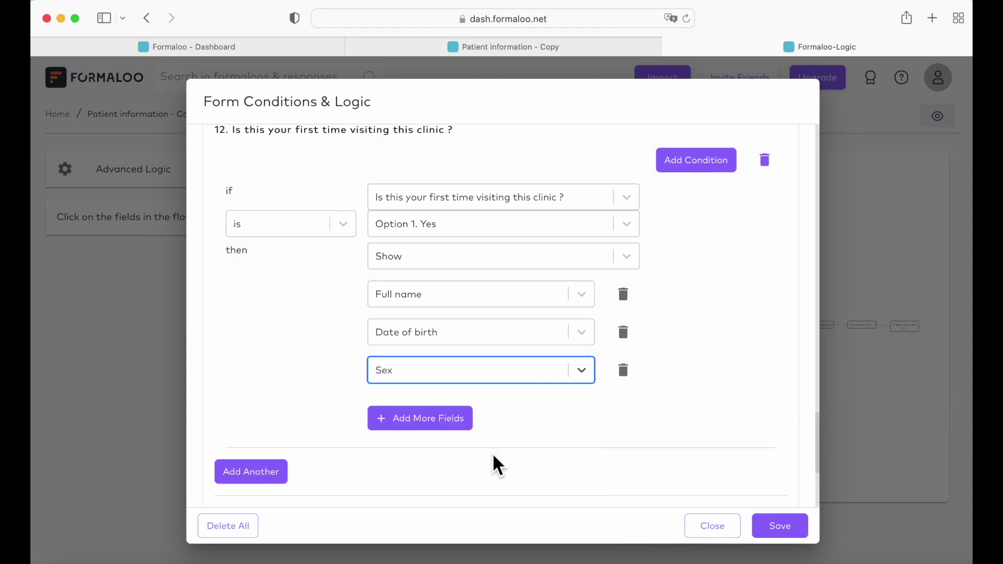
left_click(458, 421)
left_click(581, 411)
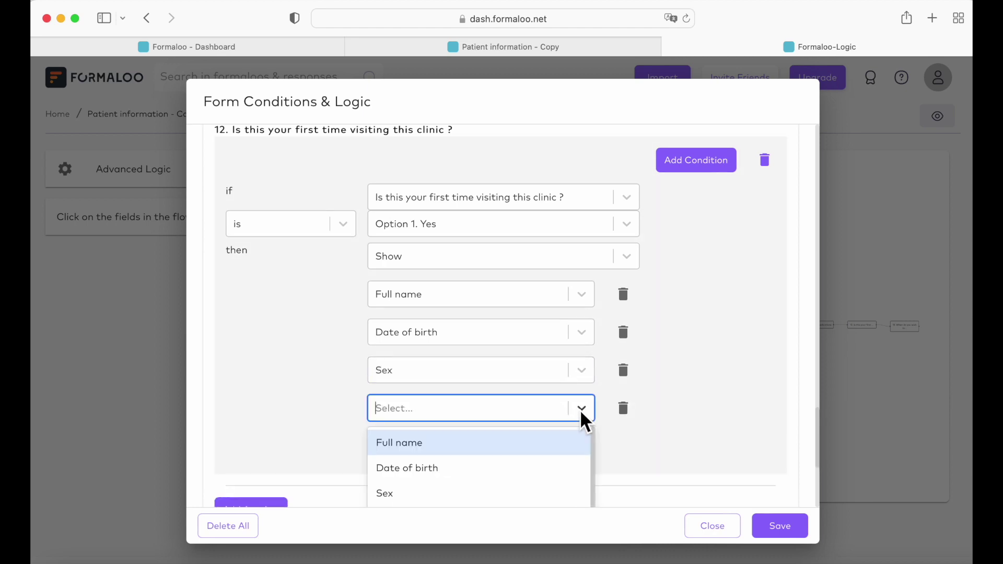
left_click(538, 421)
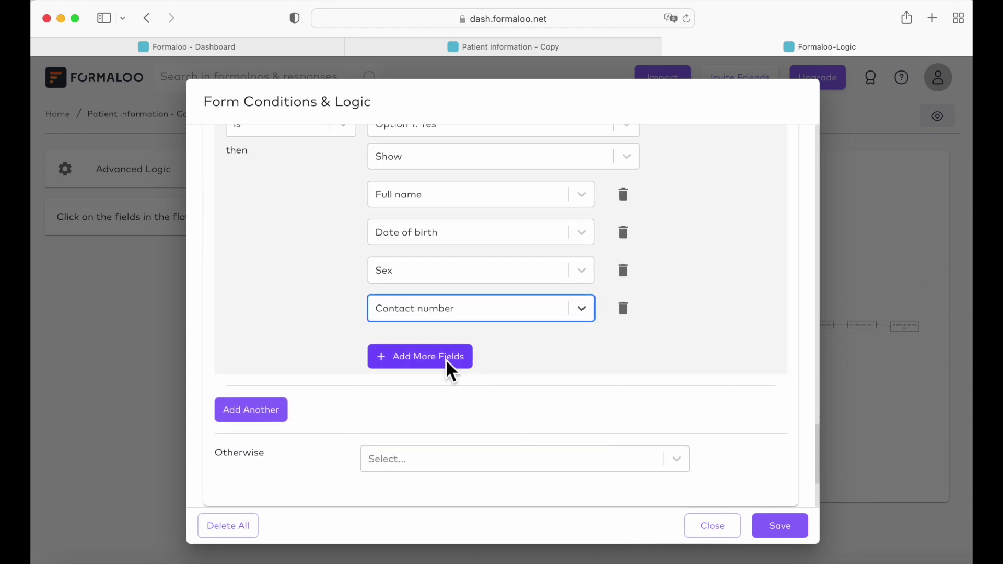
- Also show Email, Address, 'Taking any medications, currently?' and 'When do you wish to visit the clinic'
left_click(446, 360)
left_click(583, 350)
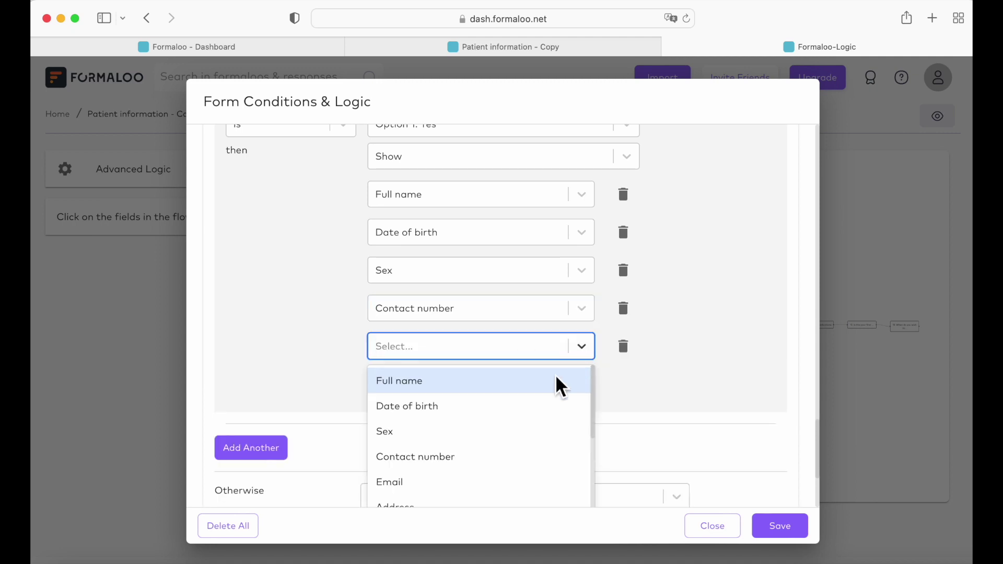
scroll(537, 437, "down", 1)
left_click(524, 446)
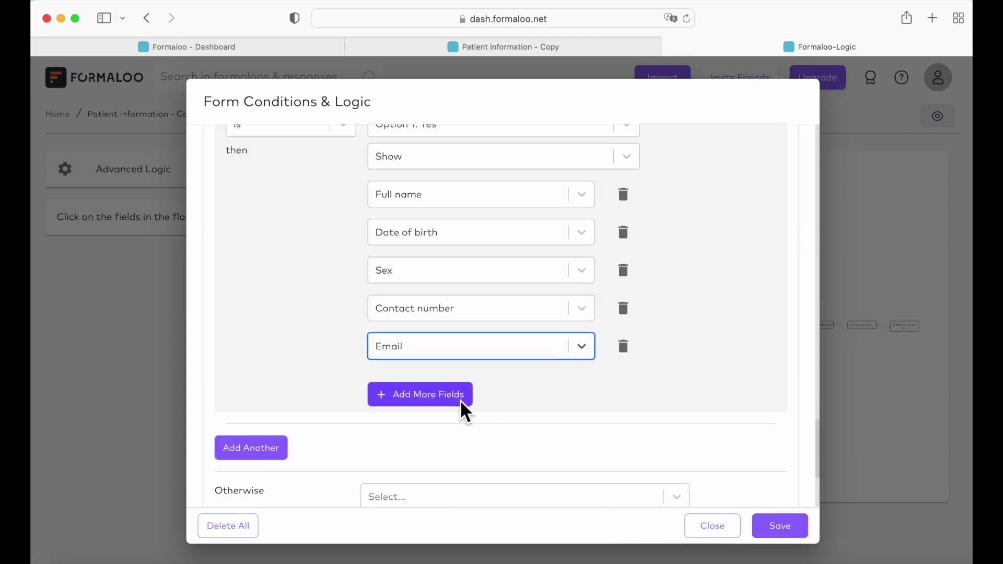
left_click(460, 406)
left_click(583, 386)
scroll(537, 434, "down", 2)
left_click(517, 444)
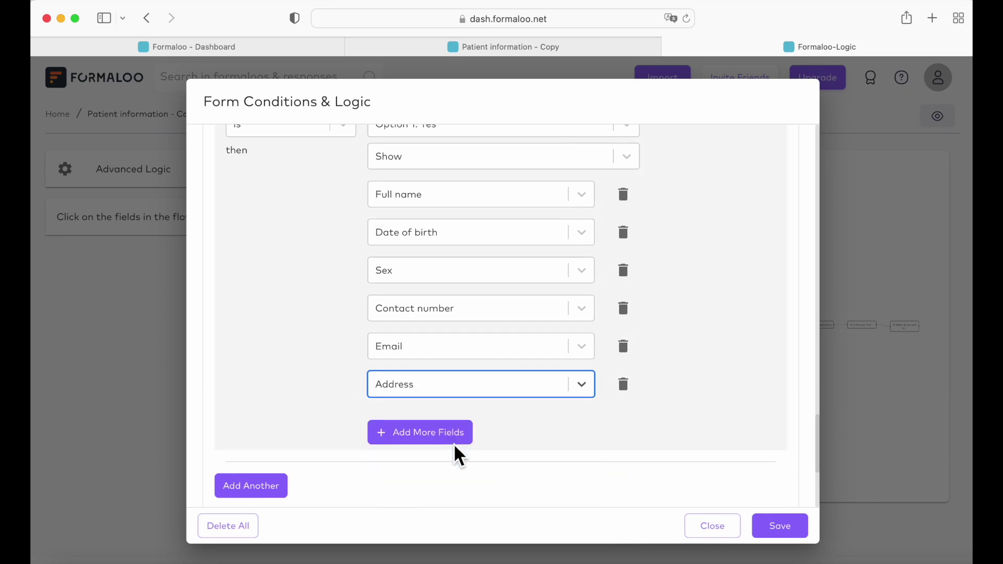
left_click(446, 433)
left_click(584, 389)
scroll(542, 427, "down", 5)
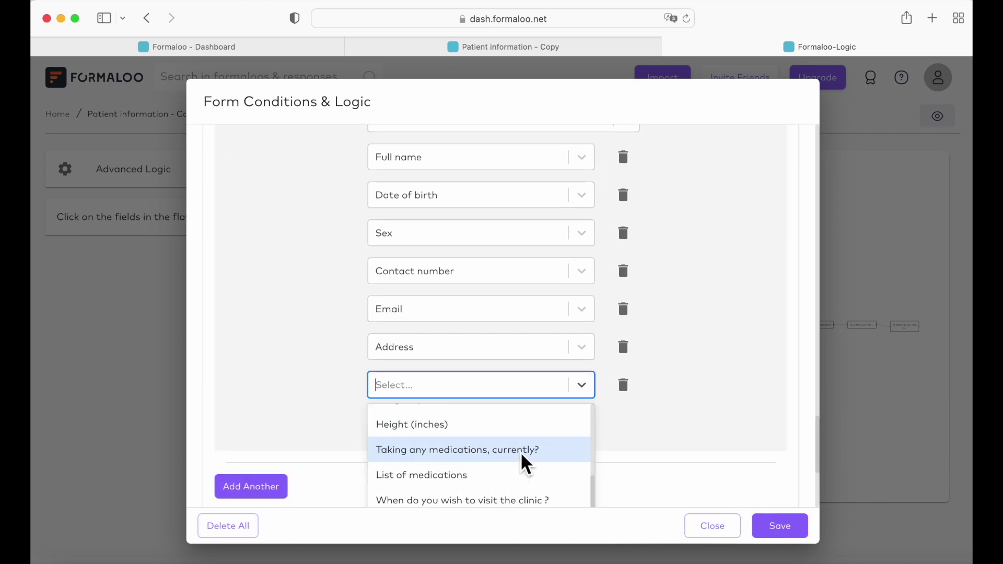
left_click(522, 464)
left_click(421, 433)
left_click(523, 422)
scroll(560, 415, "down", 5)
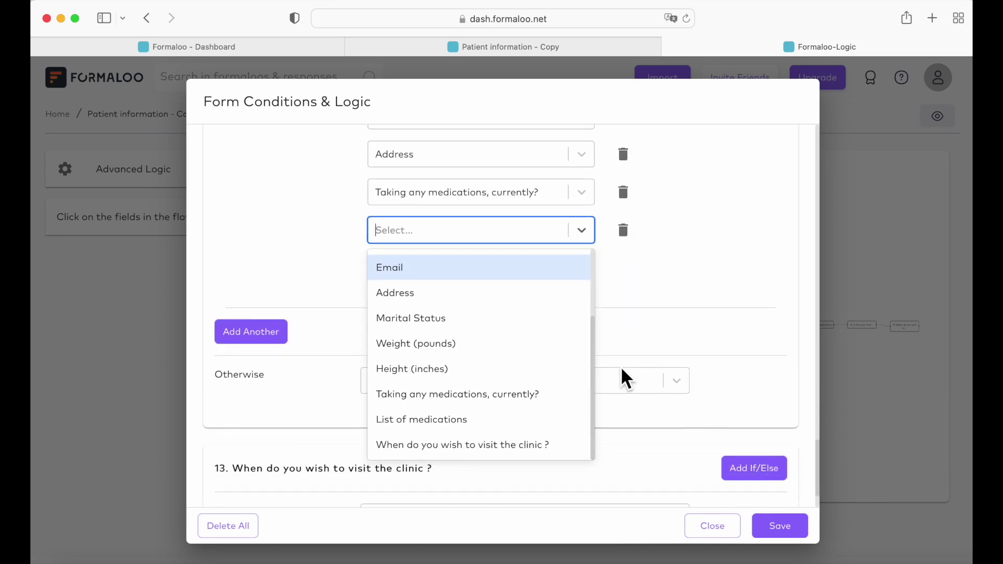
left_click(577, 402)
scroll(618, 331, "up", 6)
- Answer Yes to the first-visit question on the live form and check the revealed fields
scroll(618, 331, "down", 3)
left_click(772, 536)
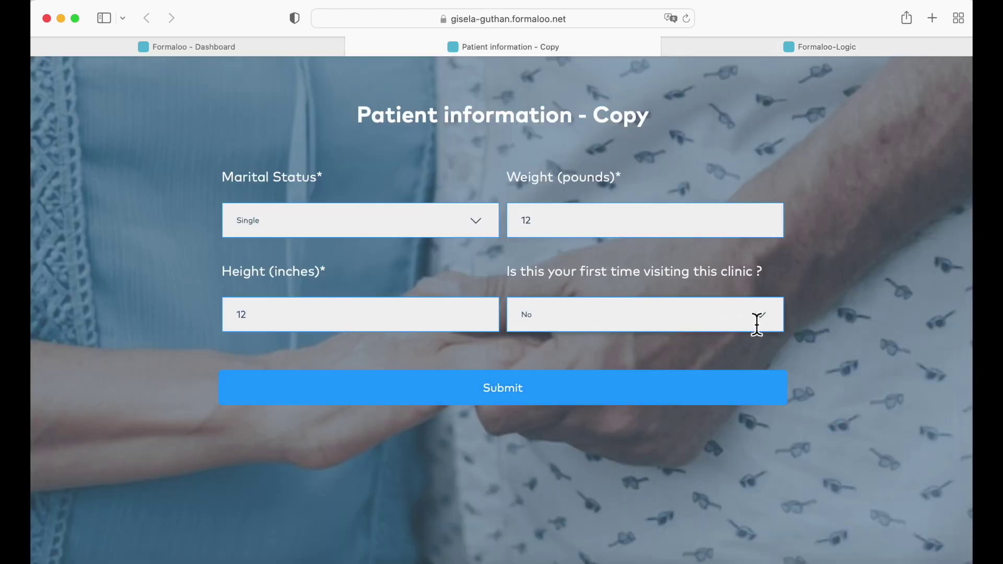
left_click(757, 320)
left_click(737, 353)
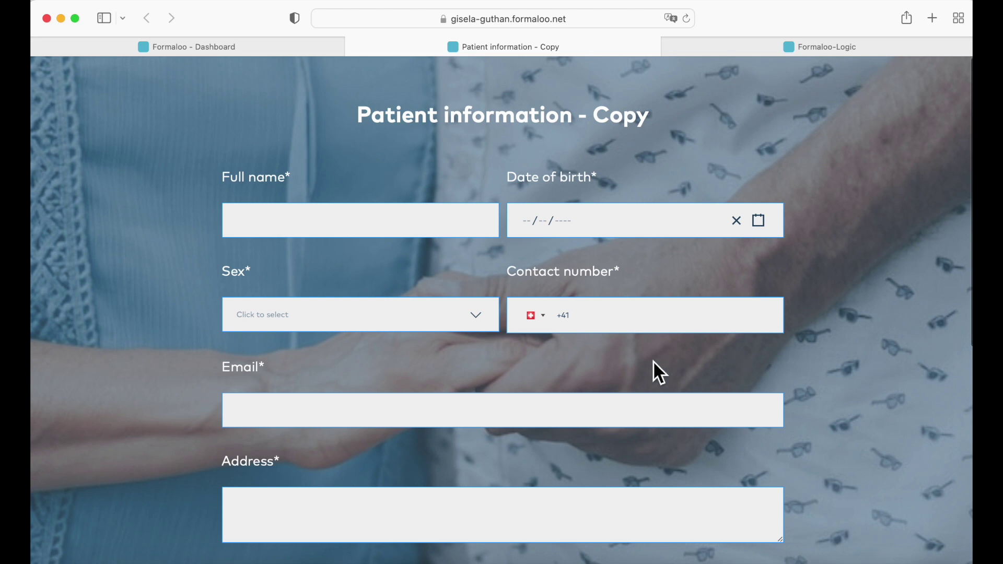
scroll(654, 361, "down", 6)
scroll(654, 361, "up", 3)
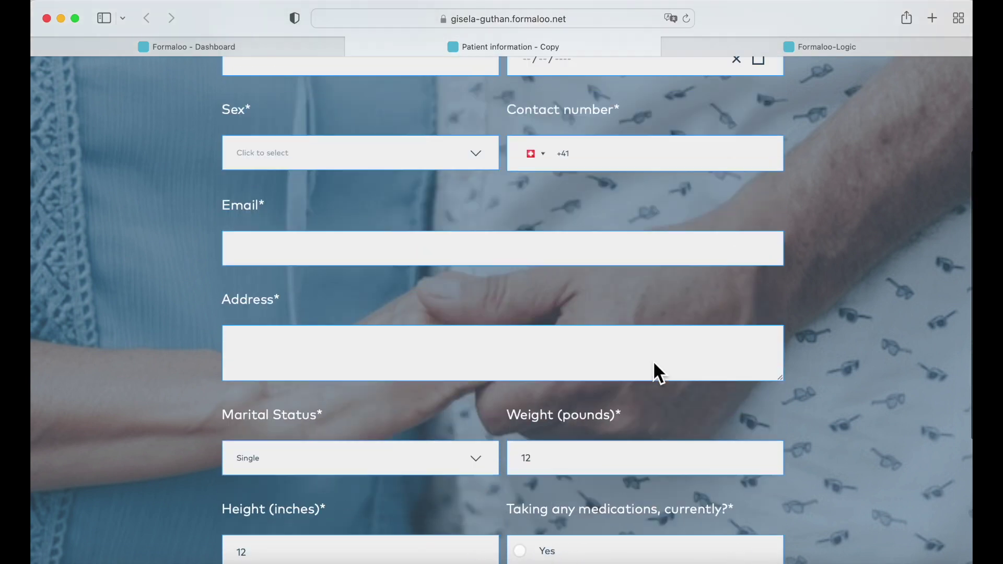
scroll(657, 372, "up", 3)
left_click(841, 47)
- Remove Full name and Date of birth from the Yes rule, save, and reload the live form
scroll(651, 355, "down", 20)
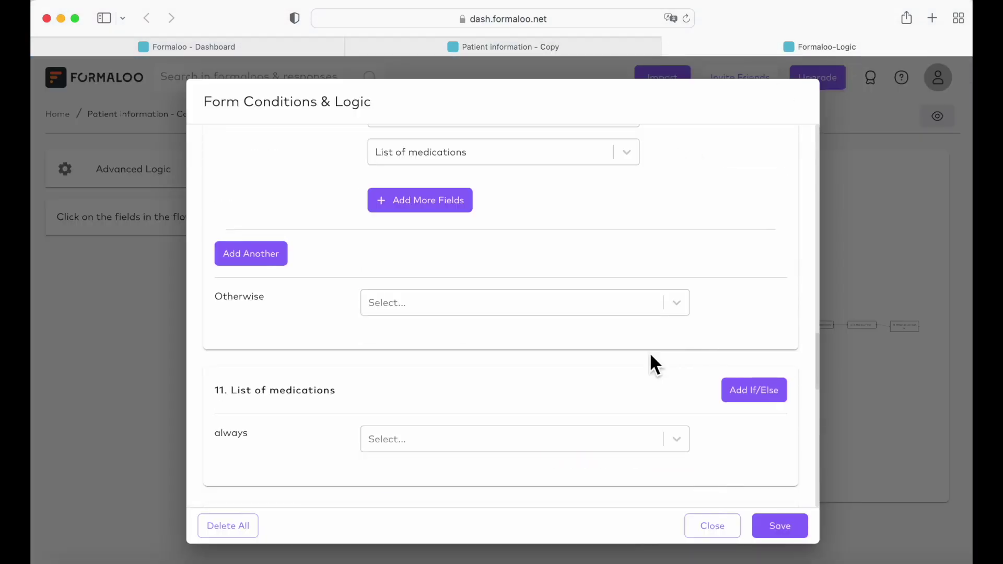
scroll(651, 355, "up", 1)
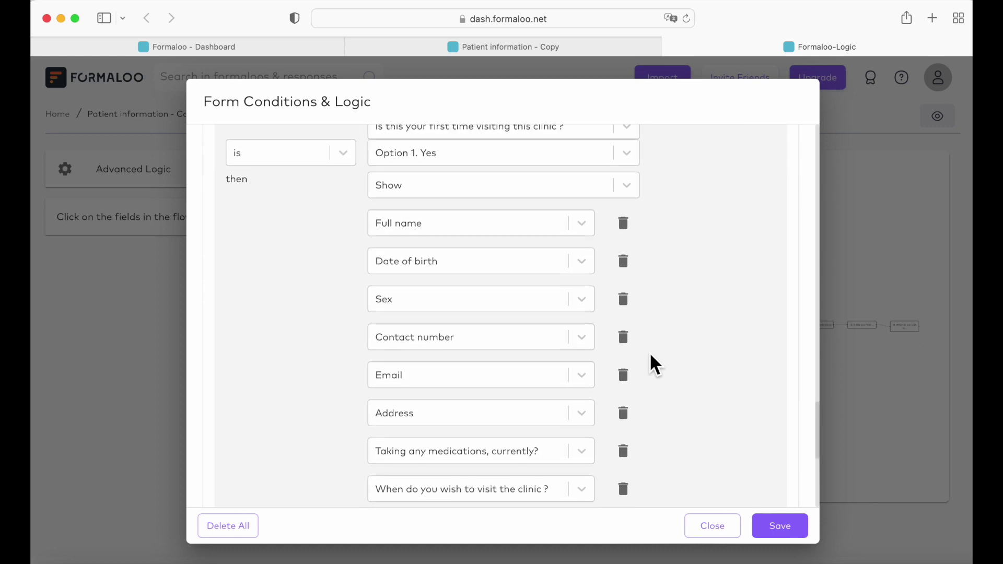
double_click(627, 228)
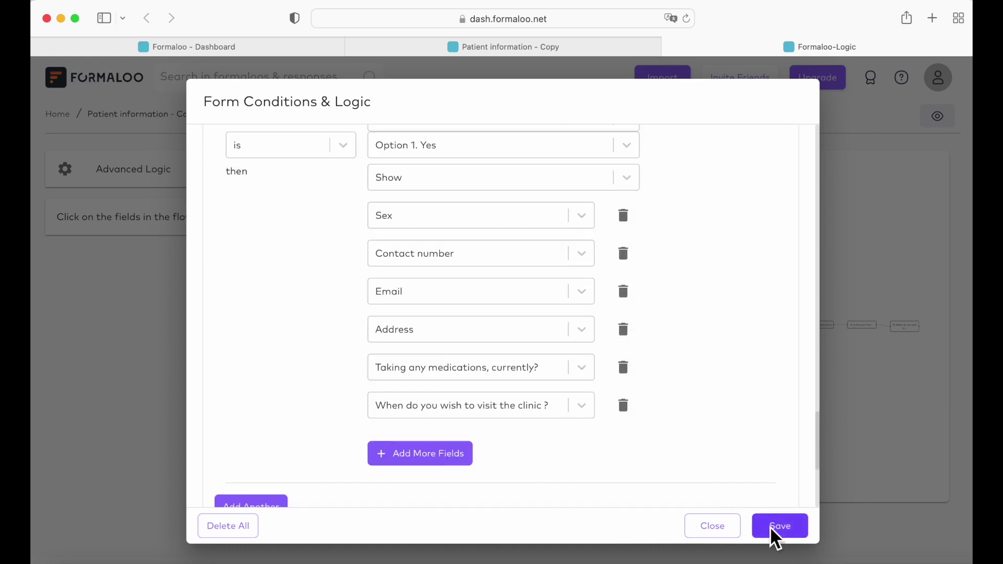
left_click(772, 529)
left_click(573, 48)
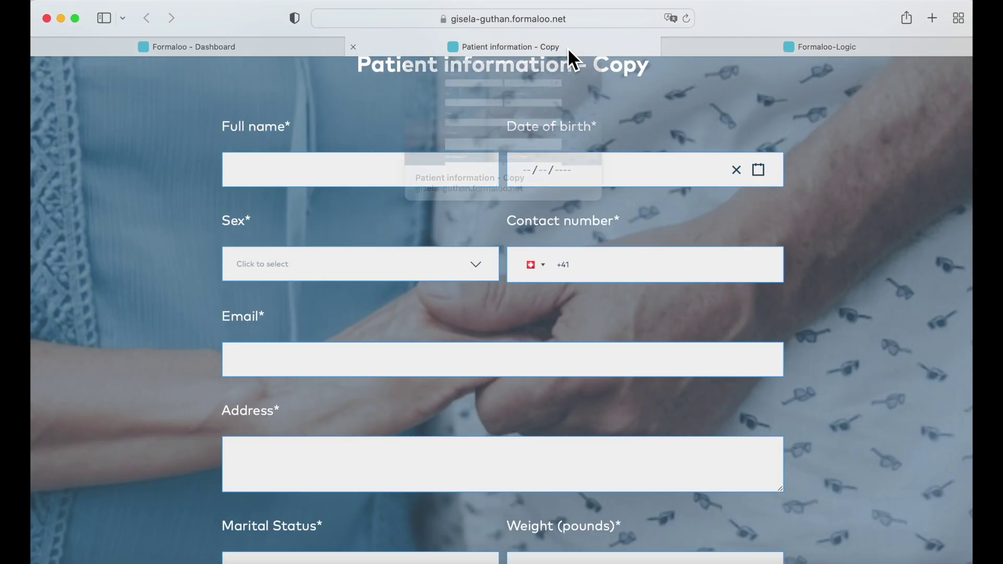
left_click(686, 19)
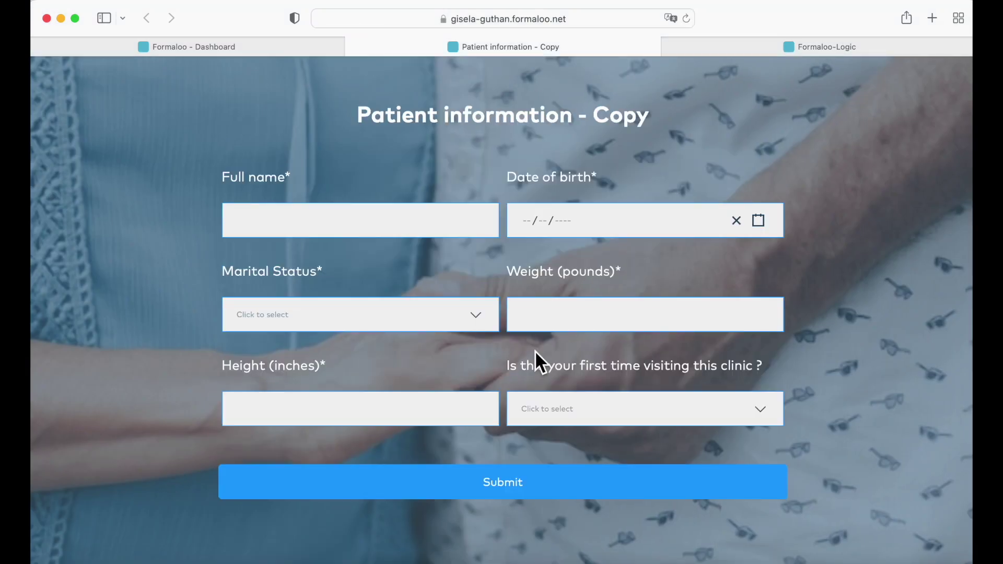
- Add Weight (pounds) and Height (inches) to the fields the Yes rule shows
left_click(796, 41)
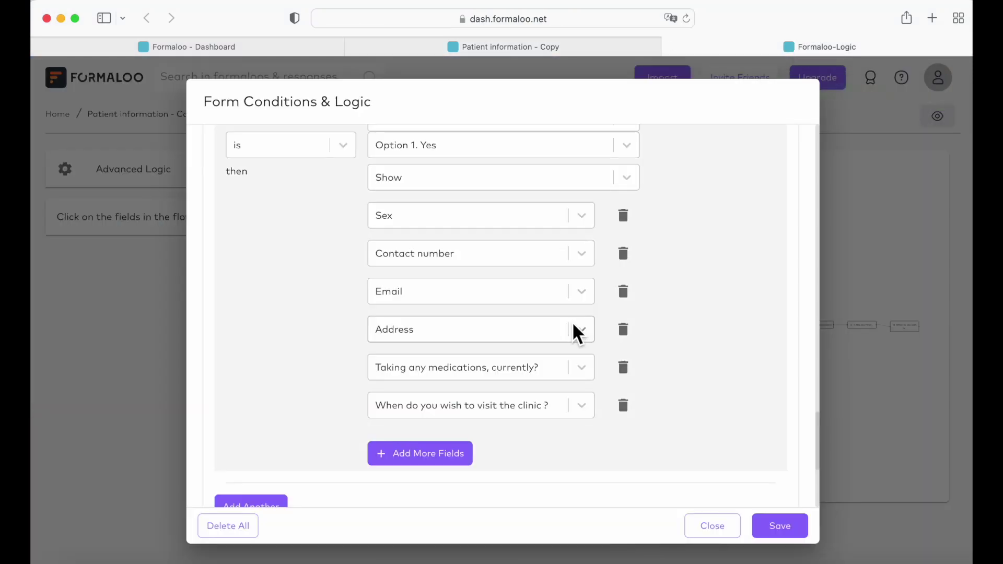
scroll(574, 332, "up", 1)
left_click(465, 472)
scroll(680, 262, "up", 2)
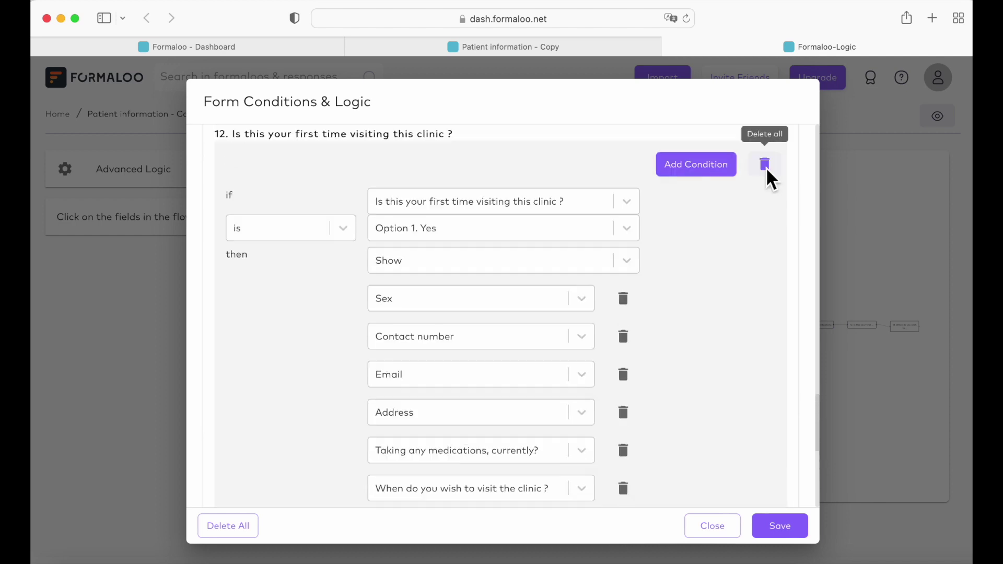
scroll(574, 365, "down", 3)
left_click(460, 405)
left_click(557, 432)
left_click(420, 367)
left_click(470, 357)
scroll(538, 417, "down", 3)
left_click(525, 460)
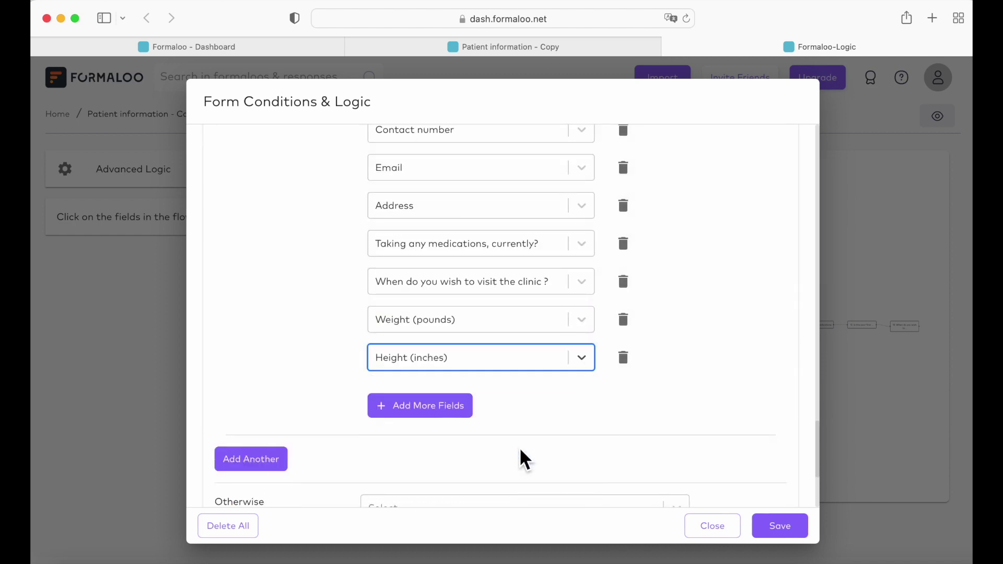
- Add Marital Status to the rule, save the logic, and reload the live form
left_click(610, 49)
left_click(797, 47)
left_click(420, 405)
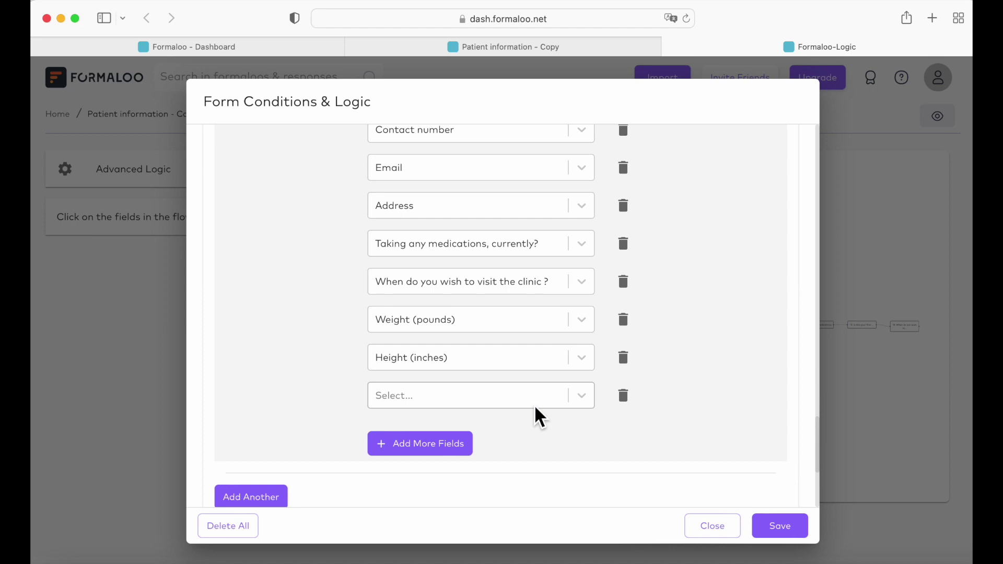
left_click(523, 396)
left_click(522, 481)
left_click(780, 526)
left_click(610, 47)
left_click(687, 18)
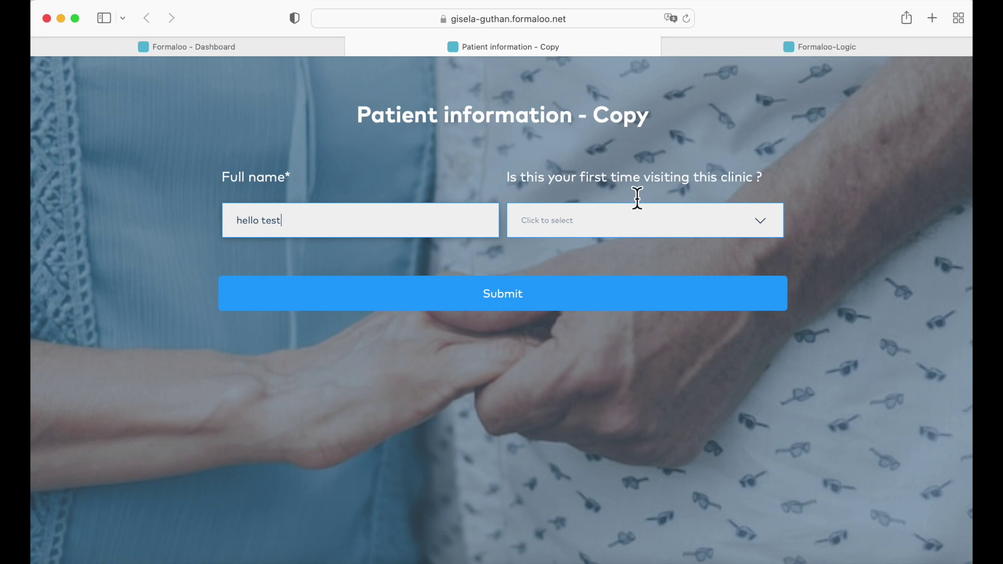
- Test the first-visit question with Yes, then No, on the live form, then save the logic again
left_click(639, 222)
left_click(640, 253)
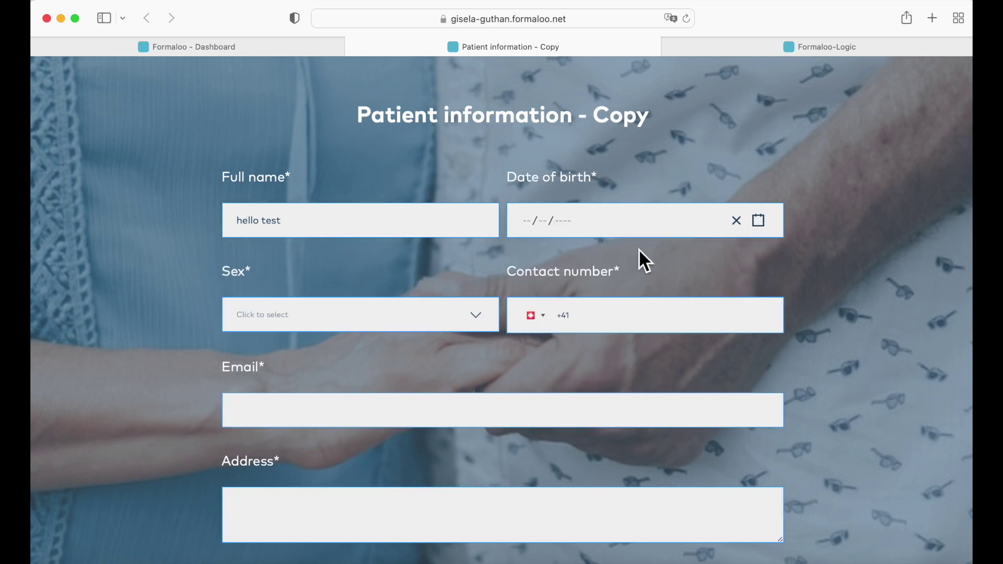
scroll(629, 319, "down", 3)
scroll(628, 320, "down", 6)
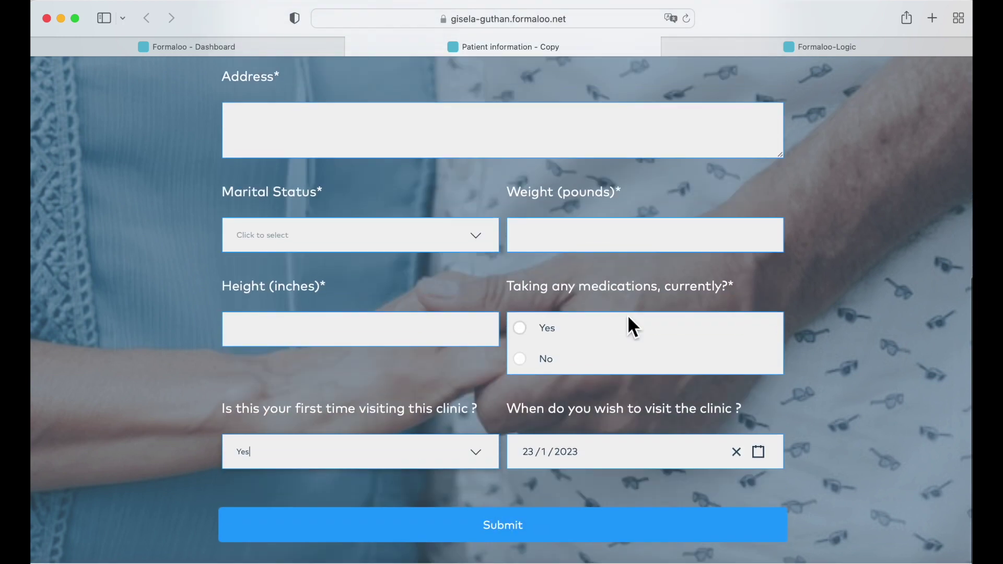
scroll(629, 317, "up", 1)
scroll(628, 316, "up", 7)
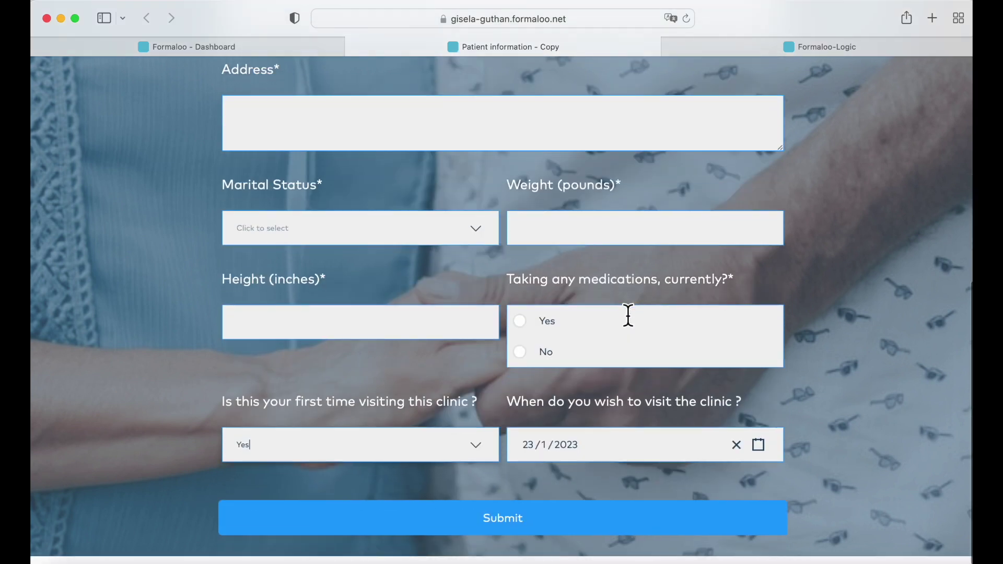
left_click(476, 455)
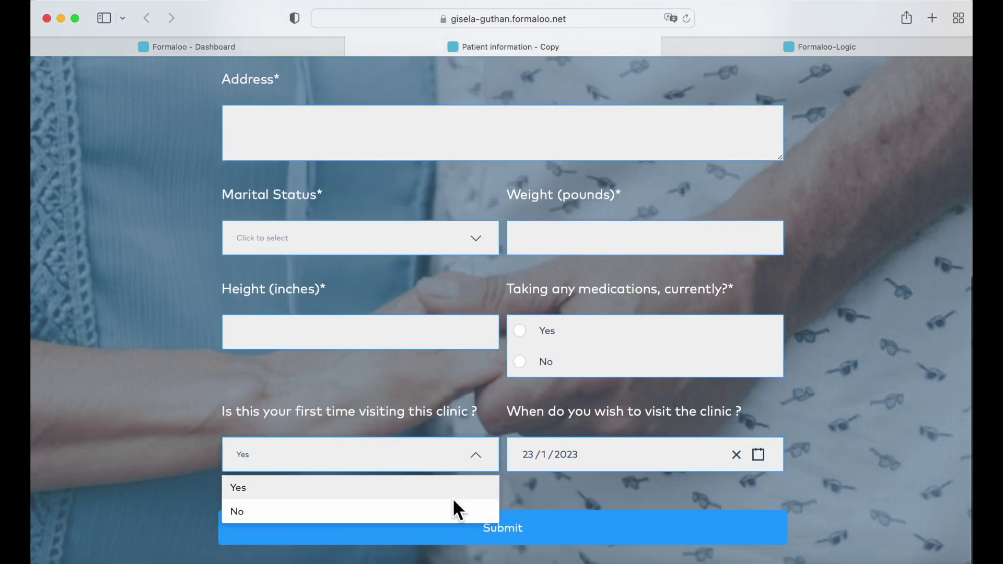
left_click(450, 512)
left_click(463, 235)
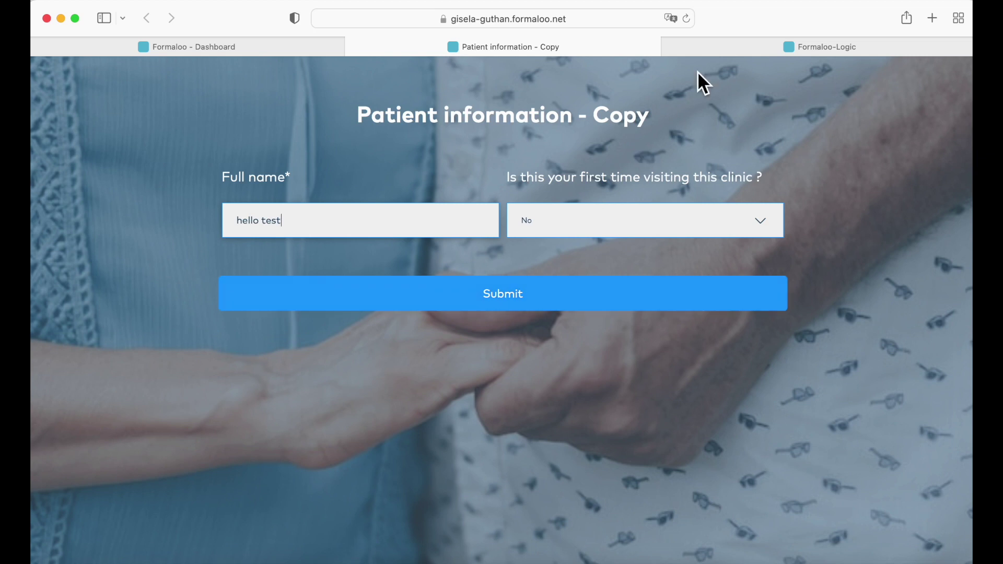
left_click(738, 39)
left_click(778, 526)
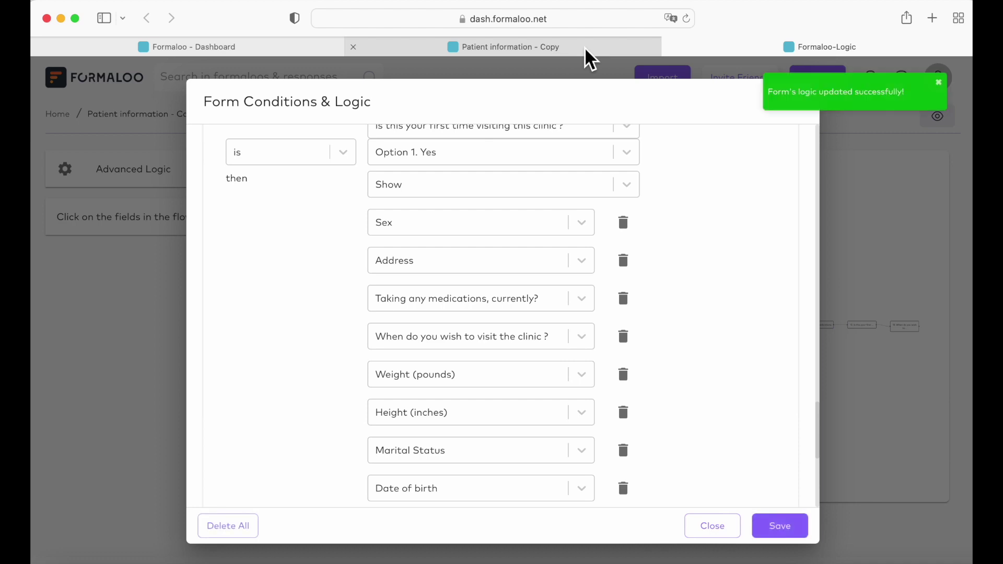
- Close the logic dialog and leave the form editor for the dashboard home
left_click(693, 529)
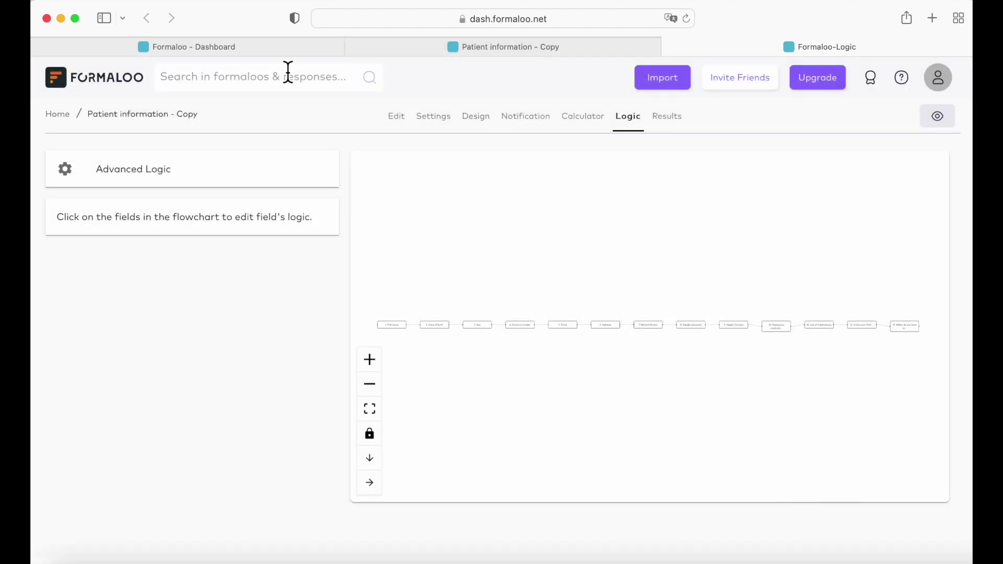
key("ctrl+shift+Tab")
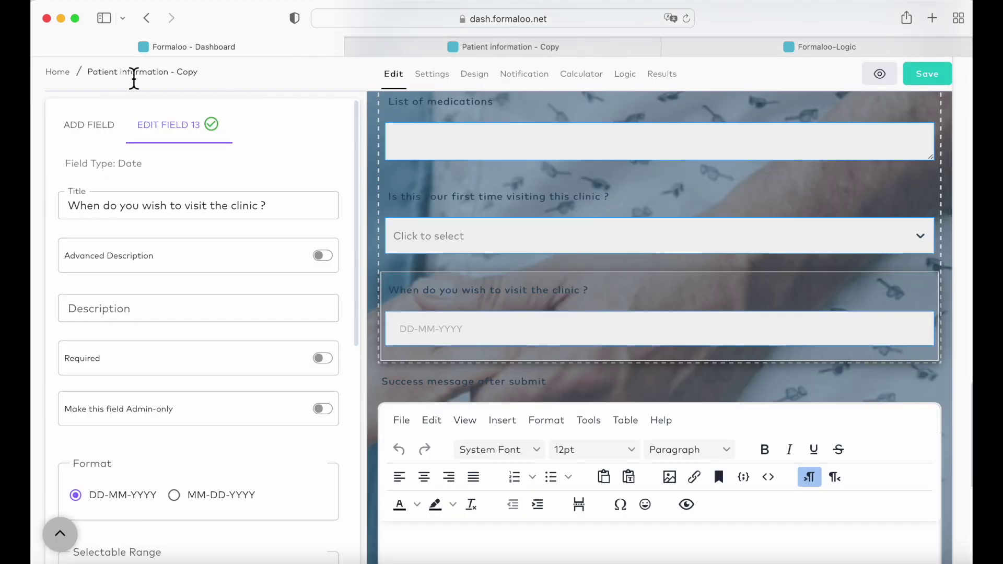
left_click(58, 73)
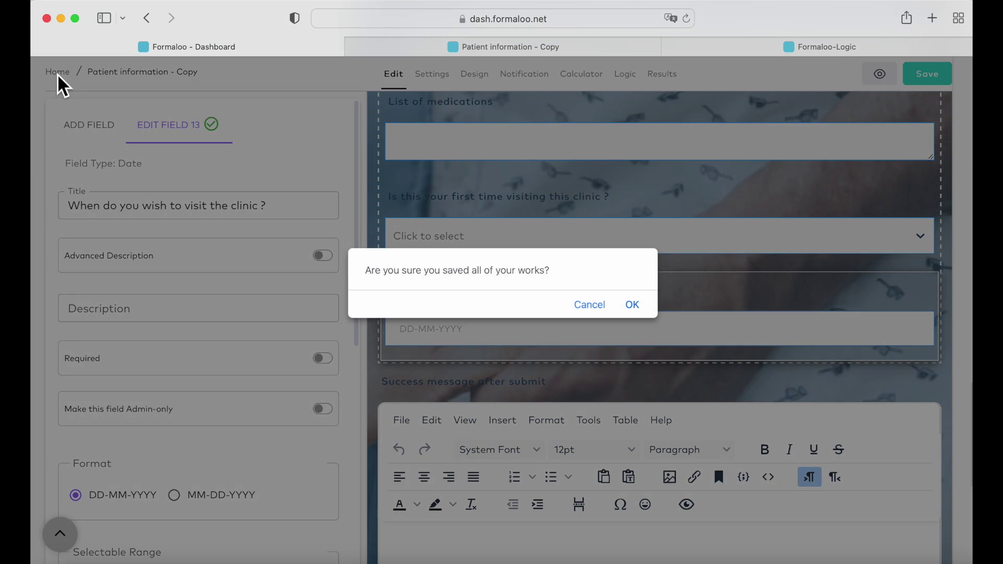
left_click(638, 310)
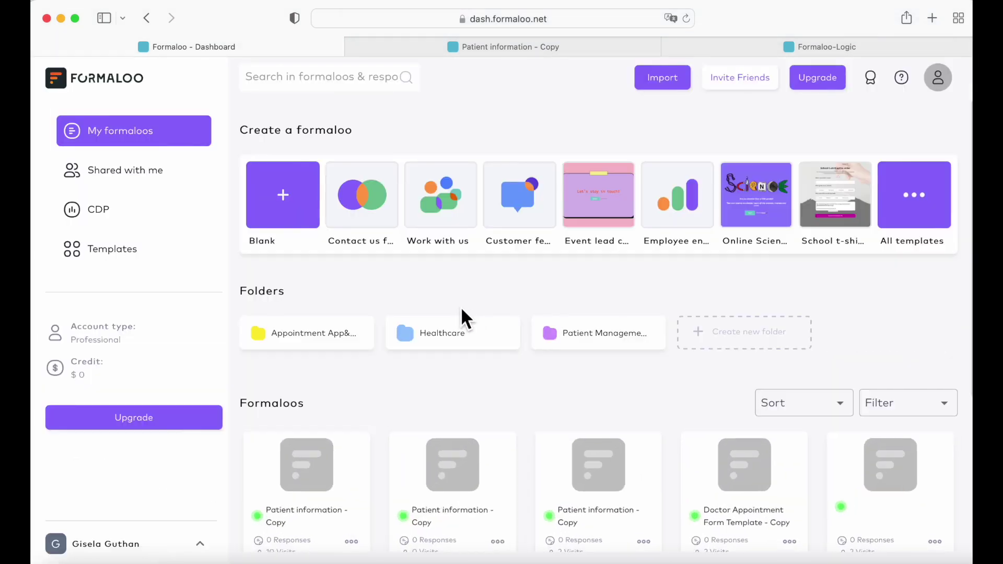
- Copy the Patient Management app from the Health & wellness app templates
left_click(915, 195)
left_click(428, 140)
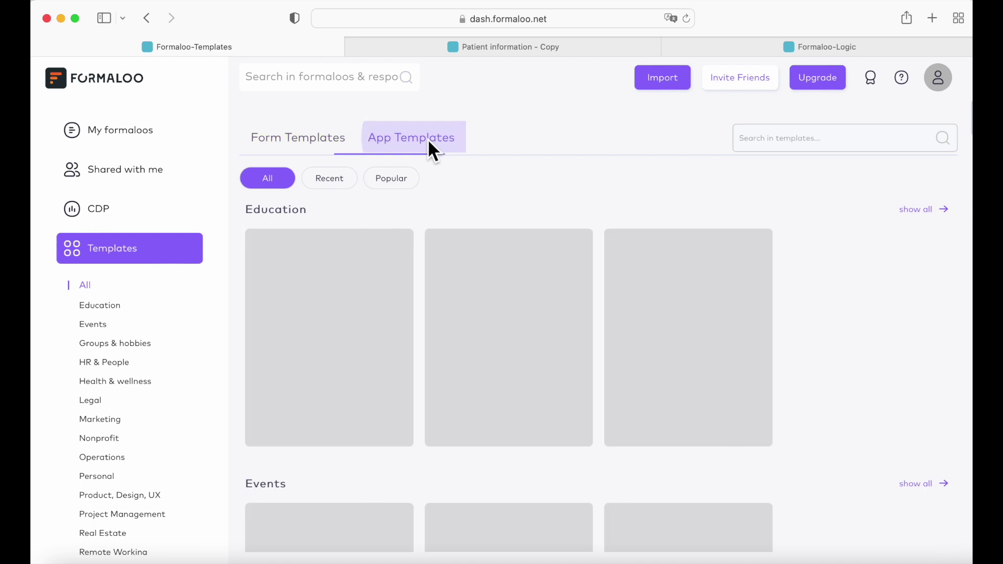
left_click(120, 382)
mouse_move(315, 293)
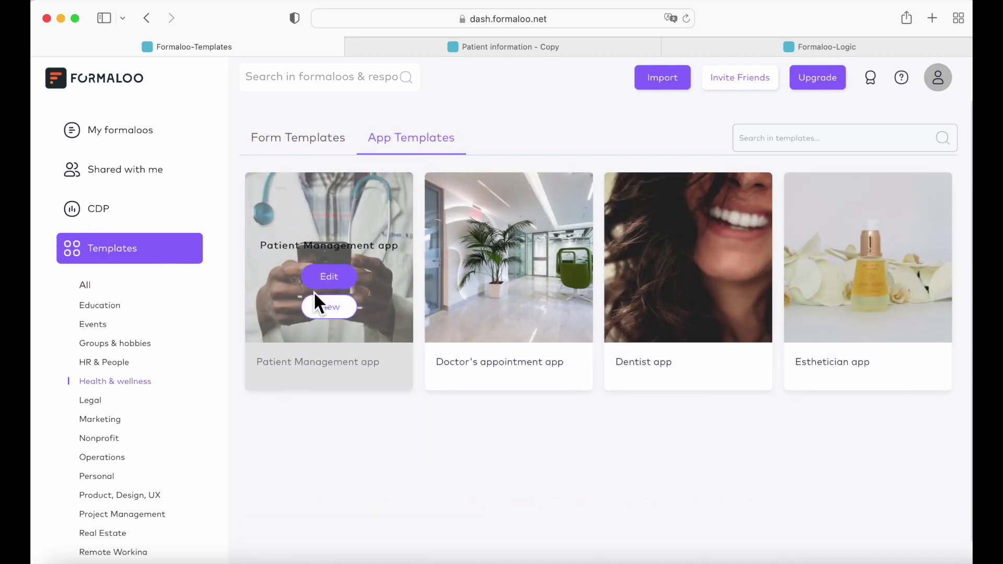
left_click(332, 278)
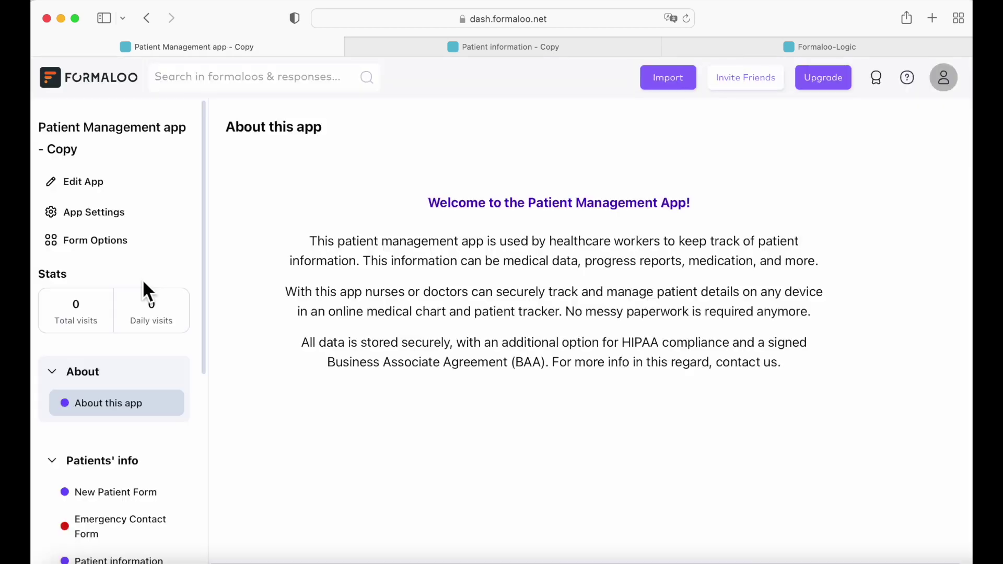
- Enable app editing and browse New Patient Form, Emergency Contact, then Patient information pages
left_click(101, 183)
scroll(112, 284, "down", 3)
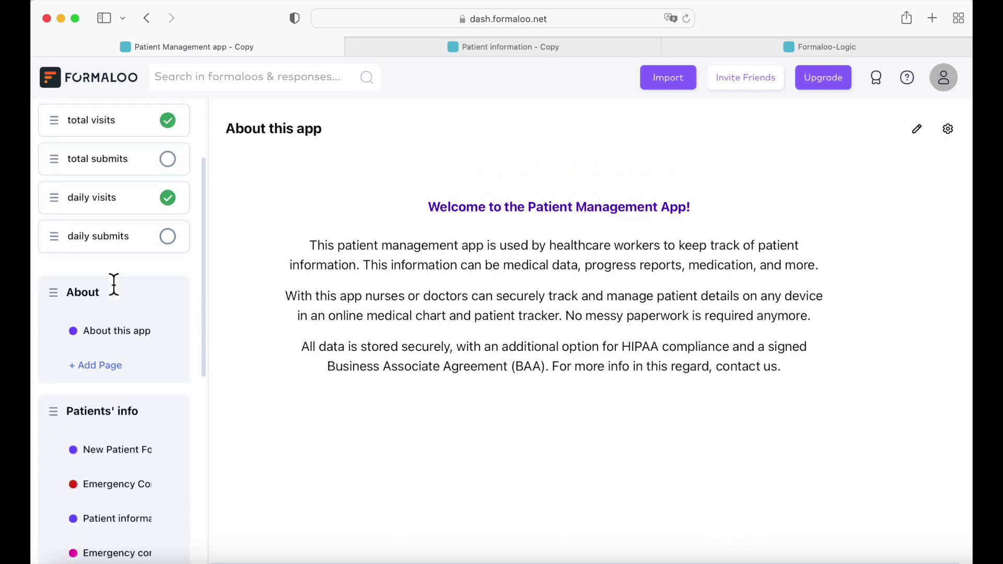
scroll(114, 285, "down", 3)
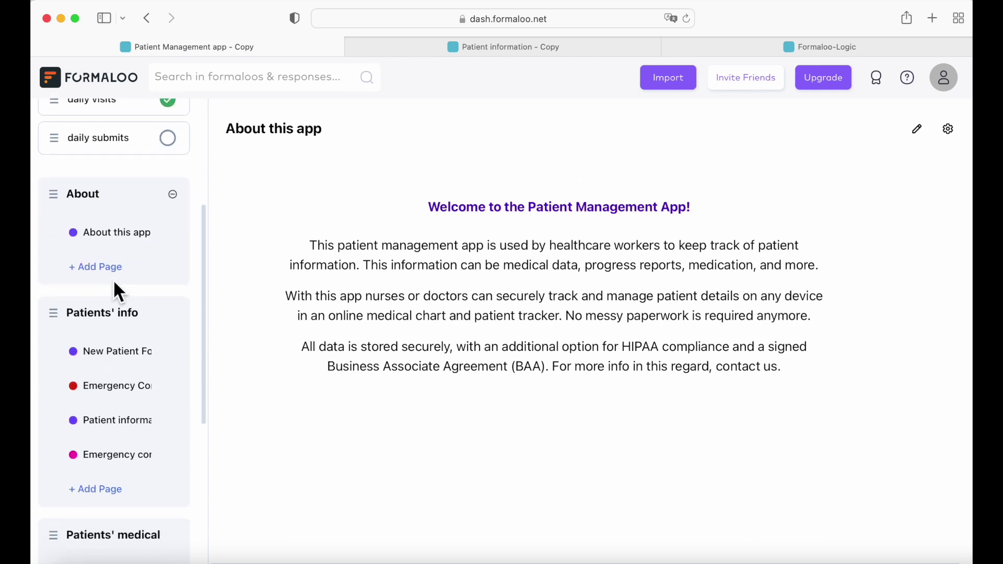
left_click(113, 357)
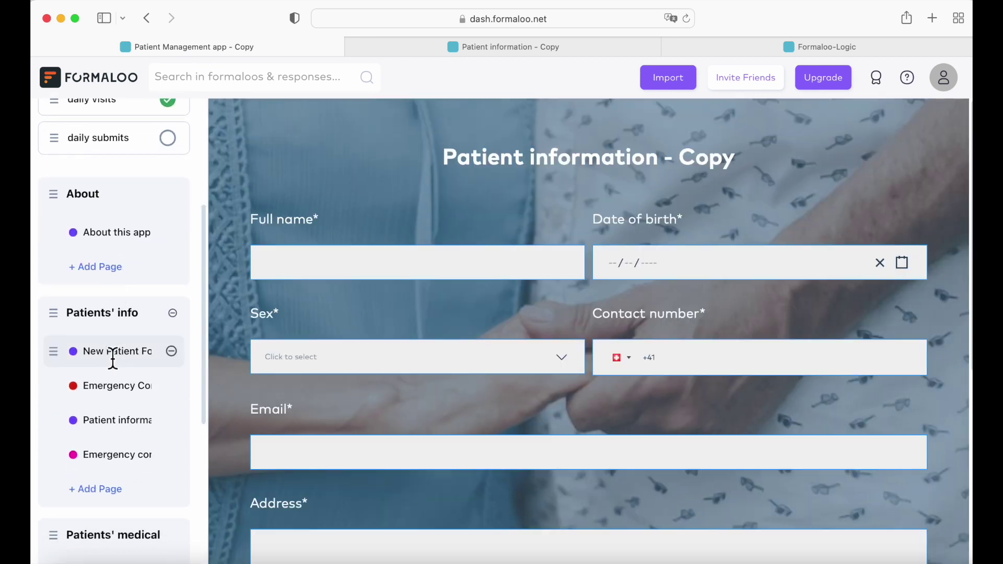
left_click(116, 392)
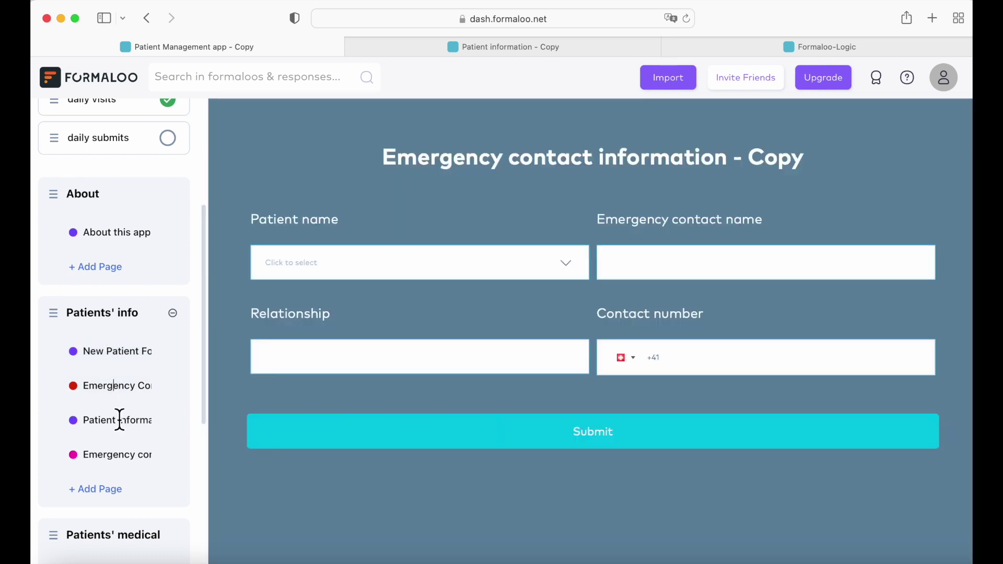
left_click(120, 419)
scroll(120, 434, "down", 3)
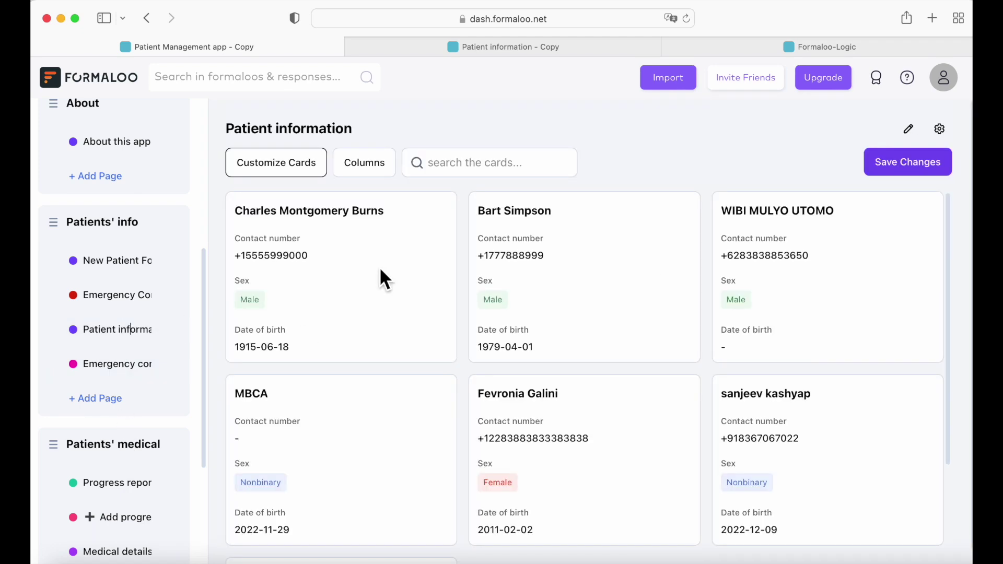
- Switch the Patient information page's data view to Chart in its settings and save
left_click(948, 133)
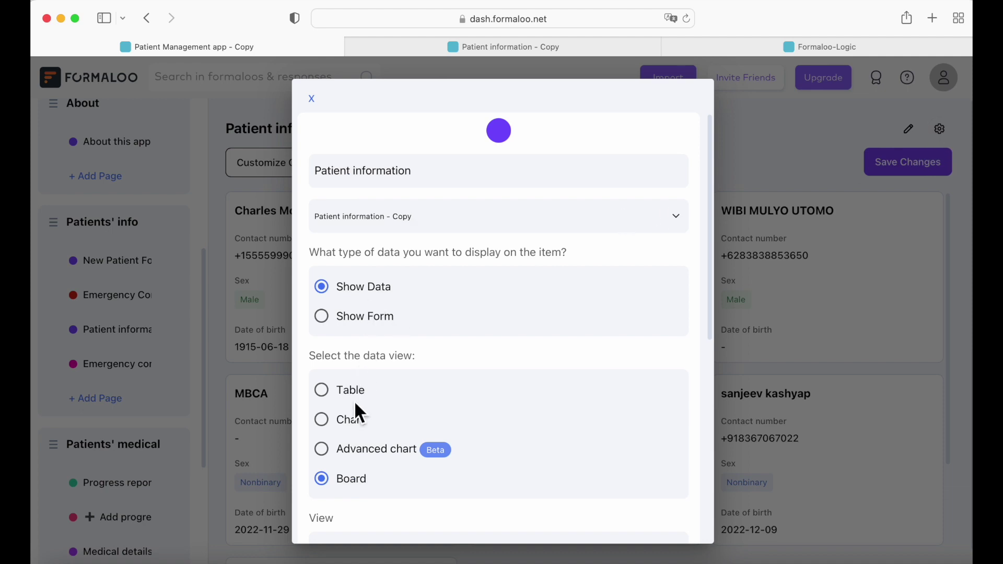
scroll(355, 403, "down", 1)
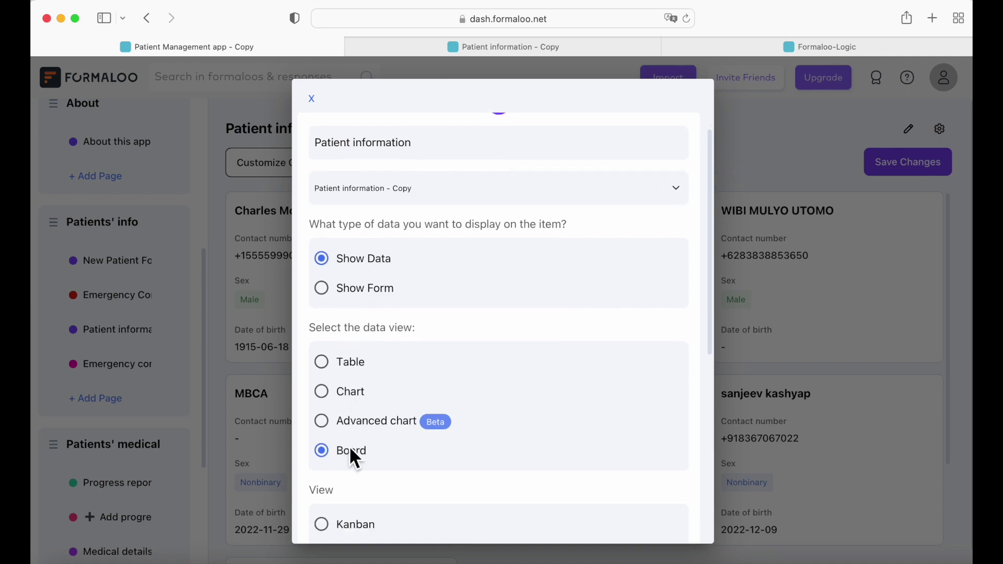
left_click(325, 392)
scroll(481, 436, "down", 2)
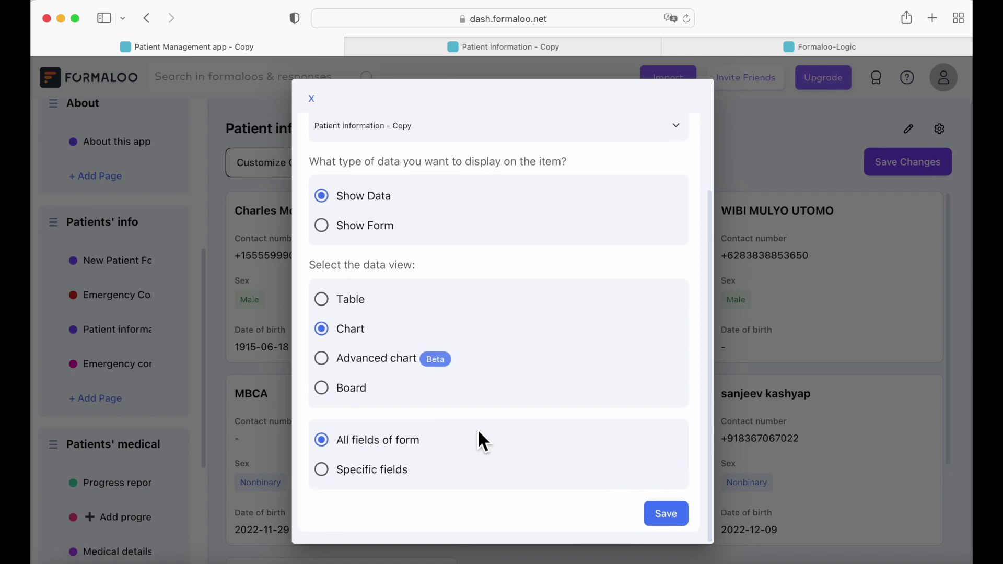
left_click(664, 517)
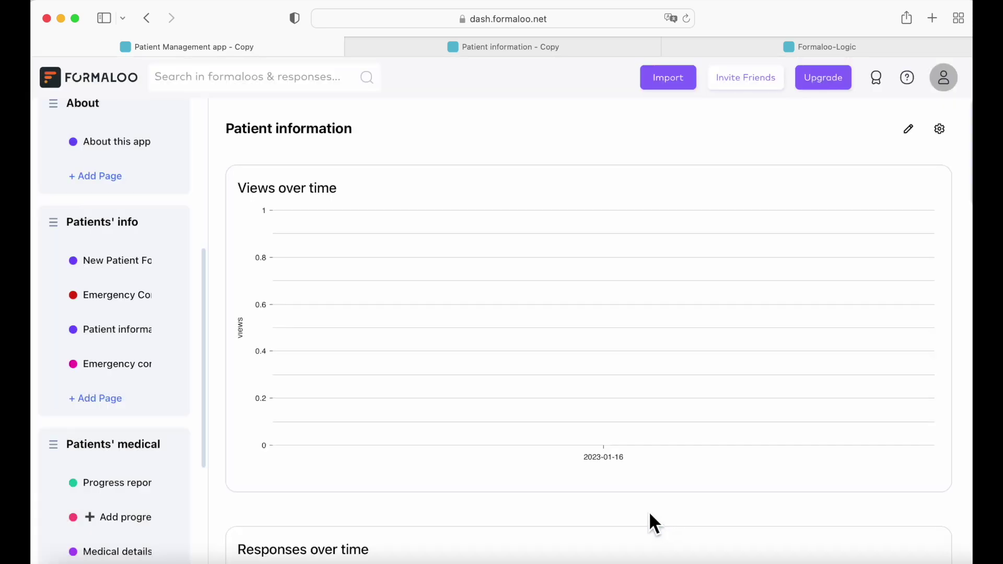
scroll(563, 385, "down", 5)
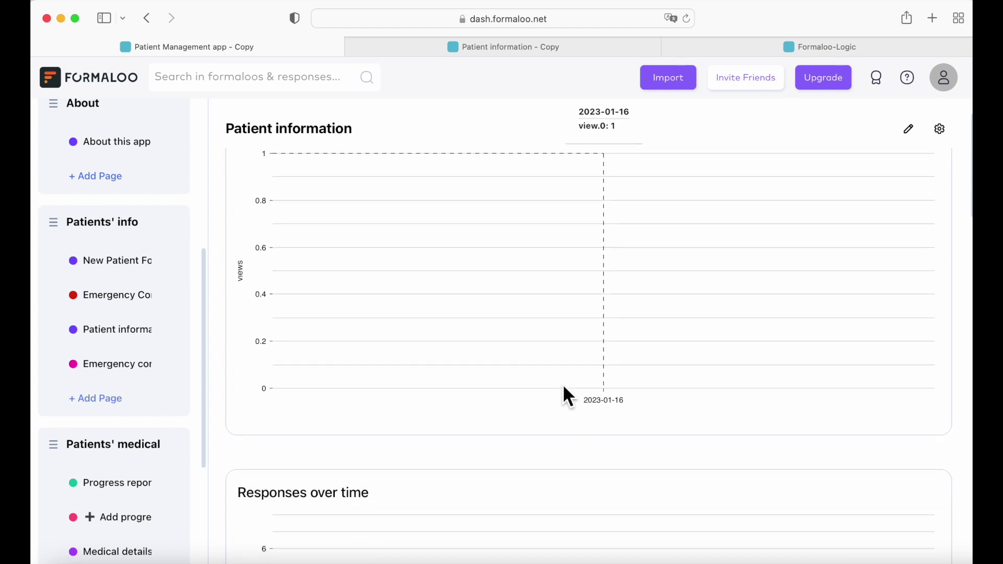
scroll(564, 387, "down", 10)
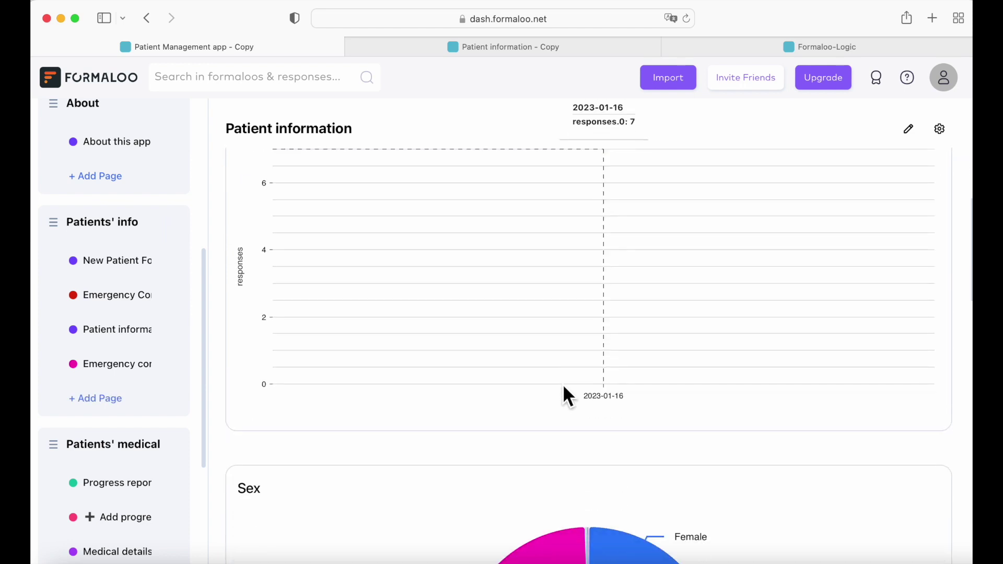
scroll(565, 388, "down", 3)
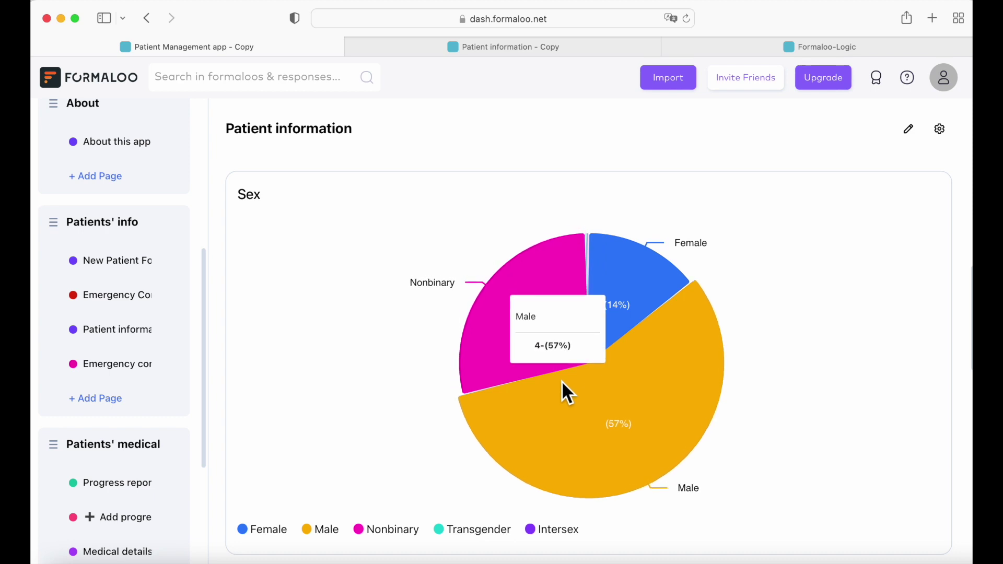
scroll(460, 424, "down", 6)
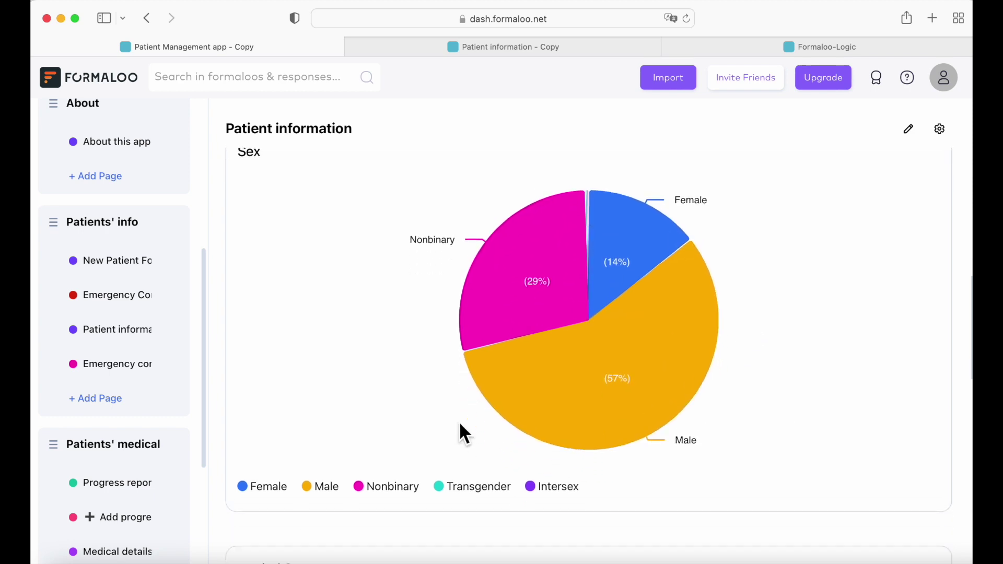
scroll(459, 424, "down", 10)
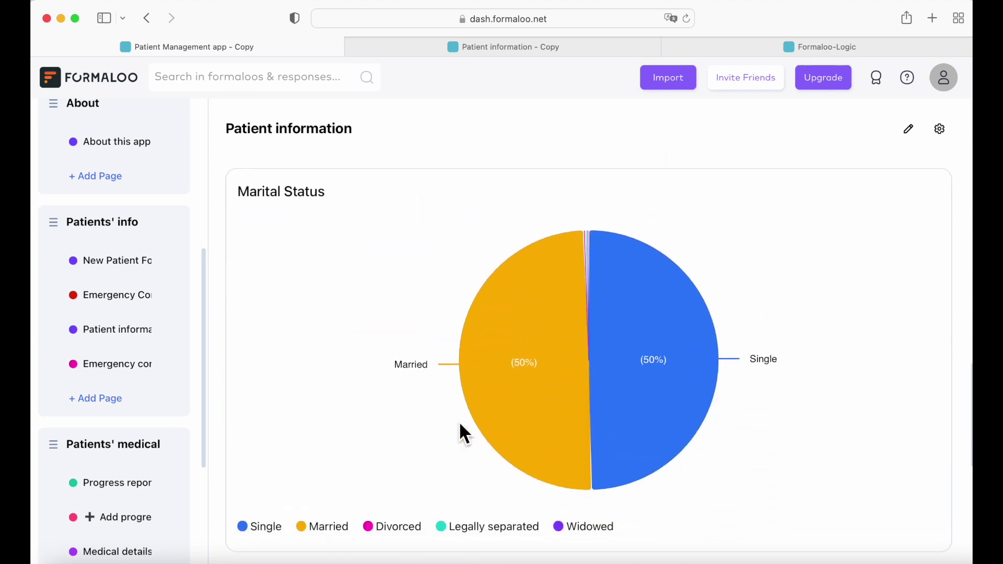
scroll(642, 442, "down", 12)
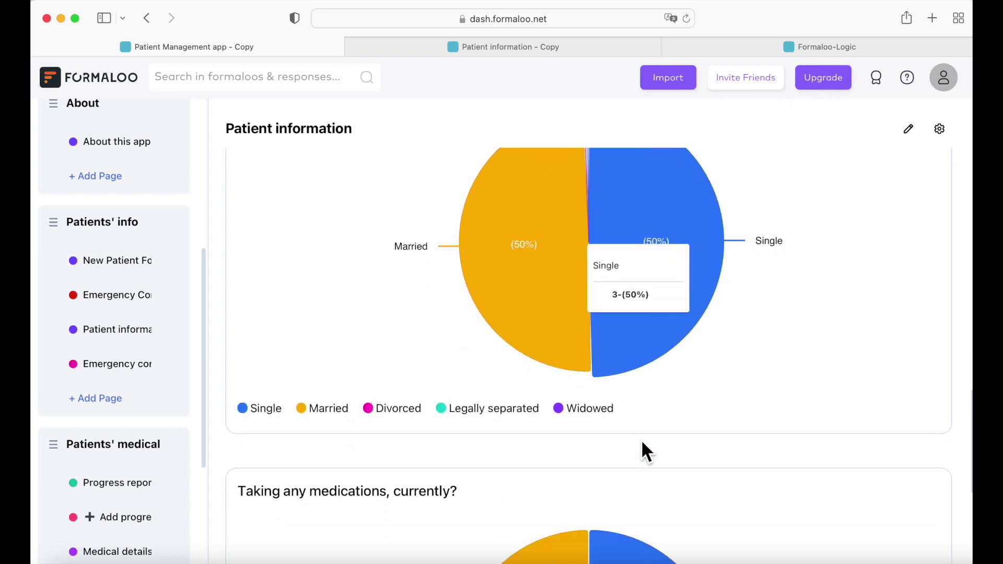
scroll(644, 444, "down", 4)
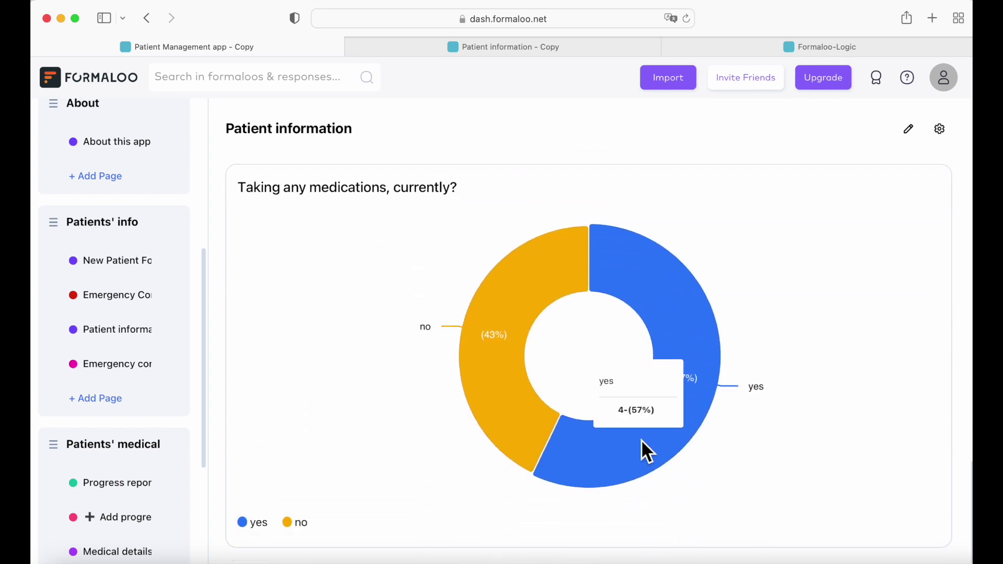
- Switch the Patient information page's data view to a Kanban board
left_click(941, 129)
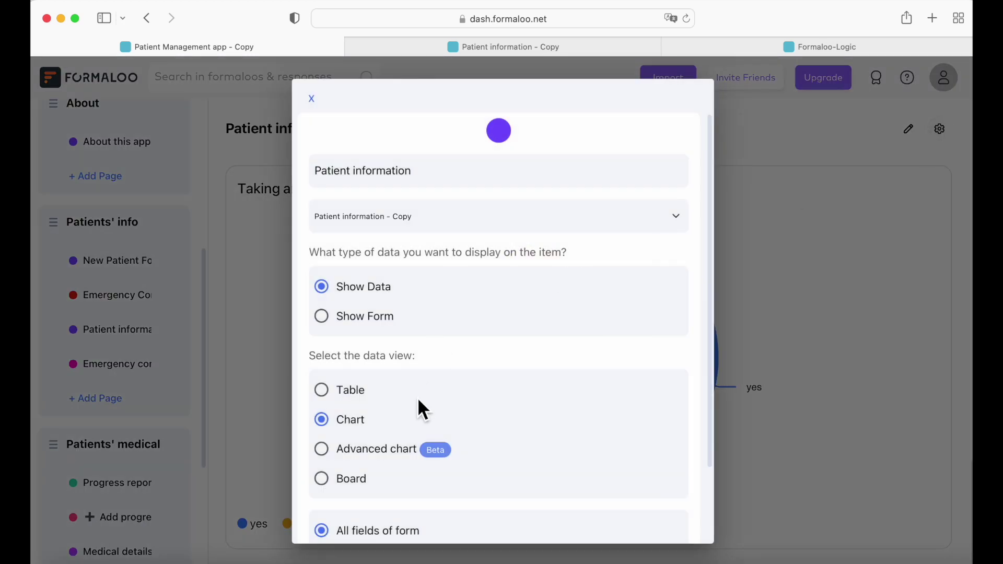
left_click(333, 449)
scroll(326, 407, "down", 3)
left_click(326, 407)
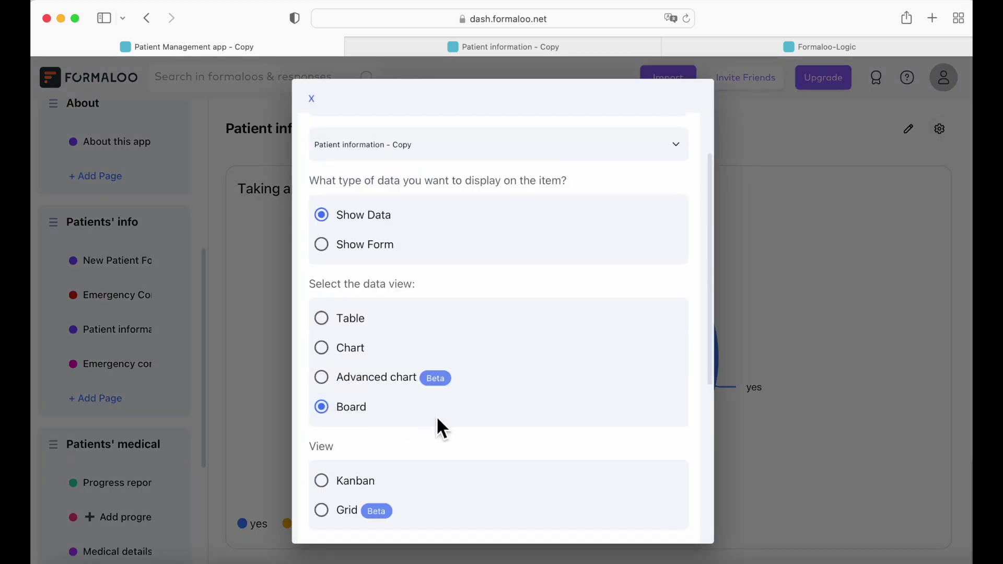
scroll(436, 415, "down", 5)
scroll(437, 421, "down", 3)
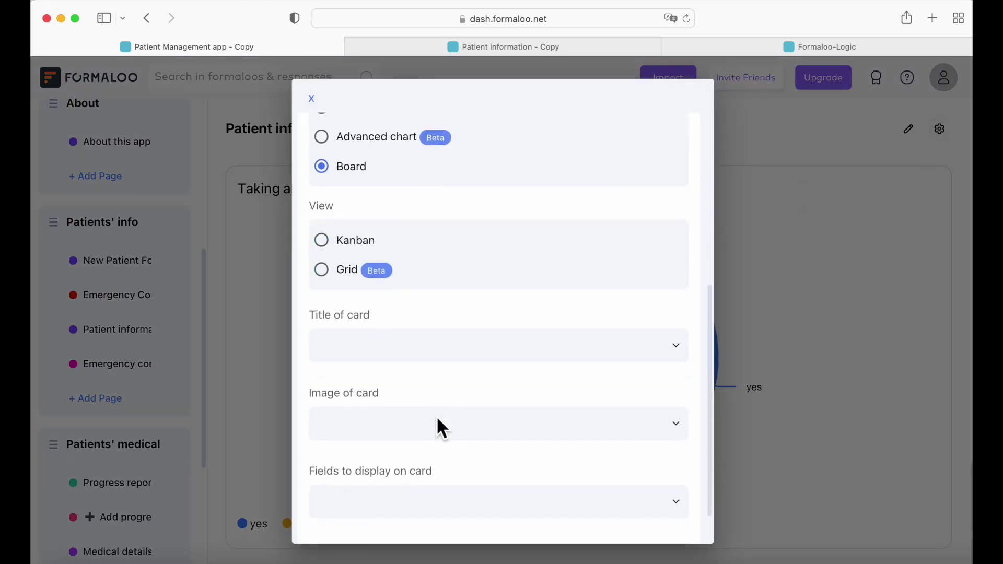
left_click(322, 243)
- Group the Kanban columns by Sex and title each card with Full name
scroll(454, 312, "down", 3)
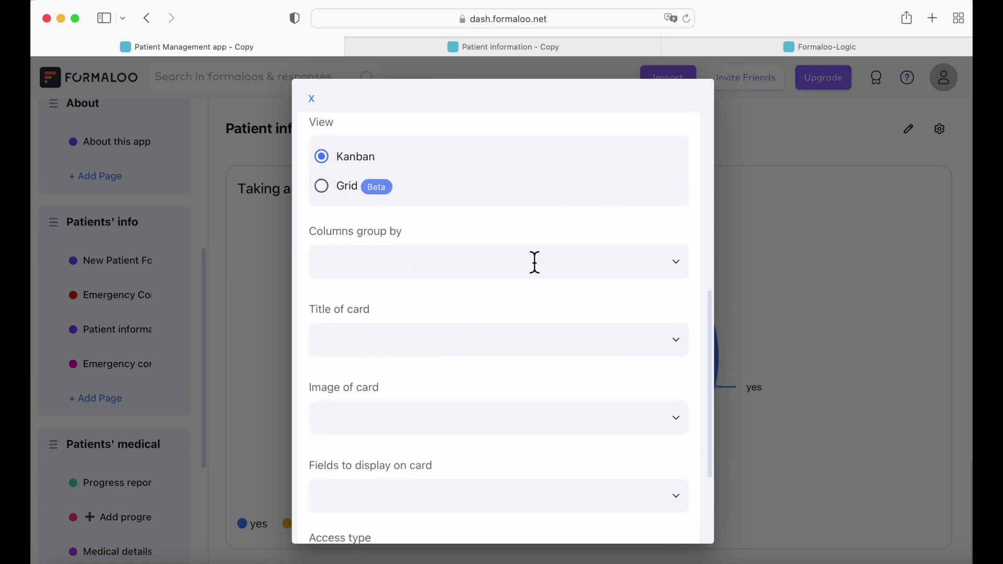
scroll(535, 263, "up", 1)
scroll(500, 325, "down", 1)
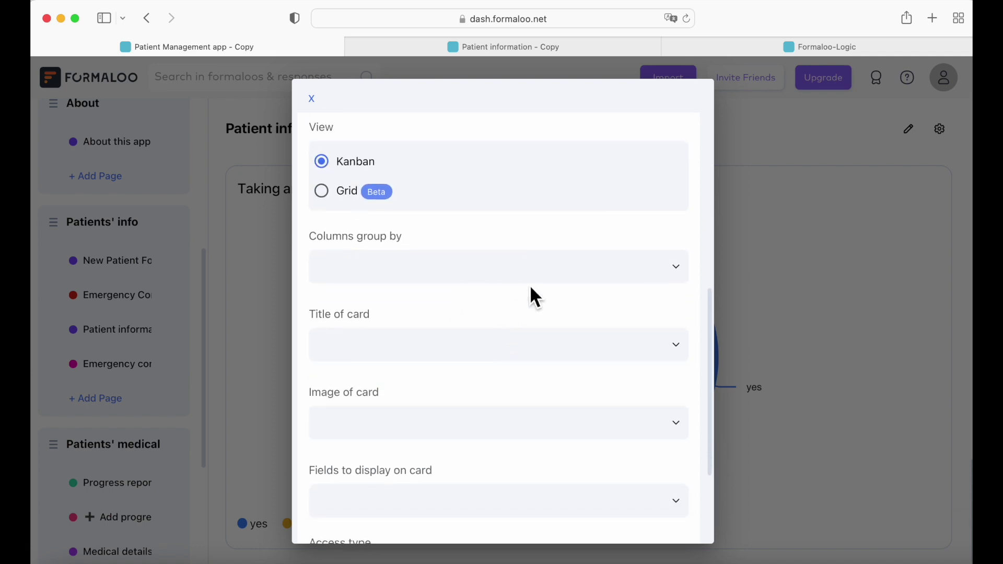
left_click(677, 268)
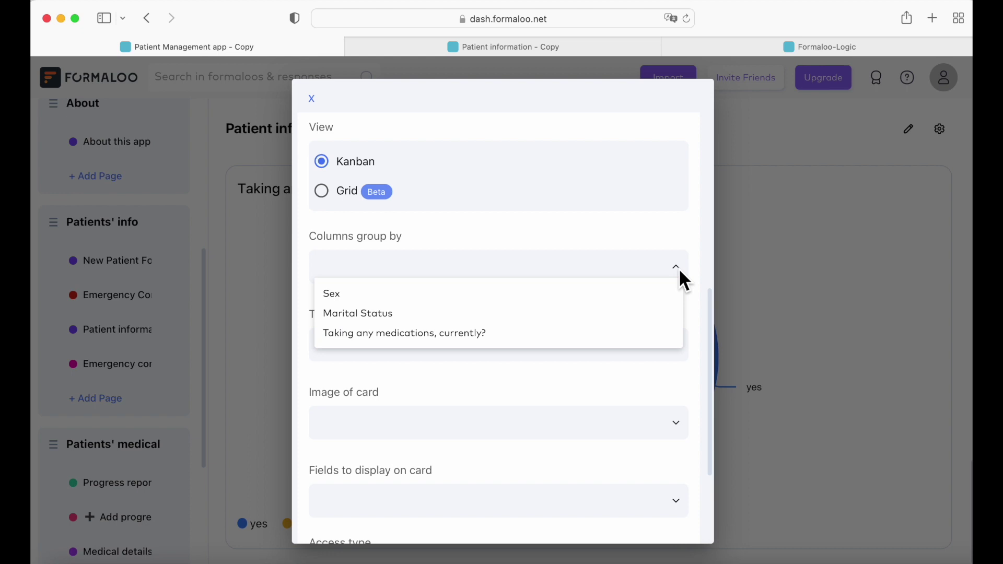
left_click(331, 296)
left_click(684, 354)
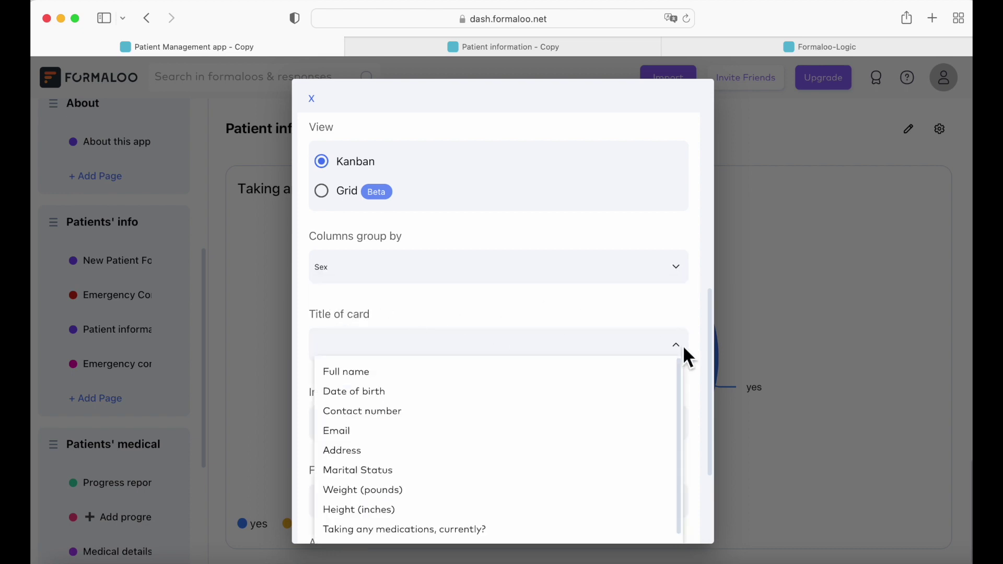
scroll(423, 424, "down", 2)
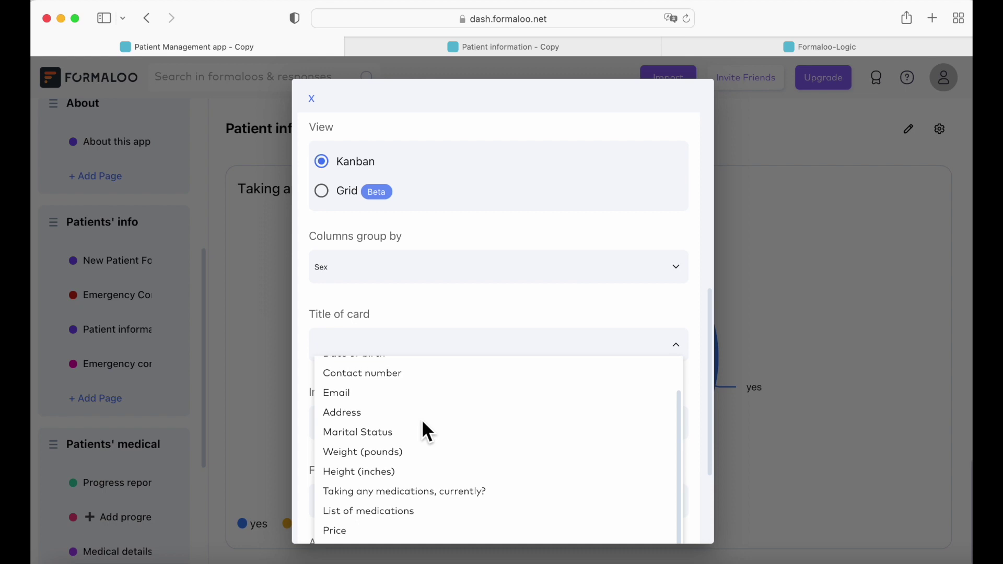
scroll(423, 424, "up", 2)
left_click(359, 376)
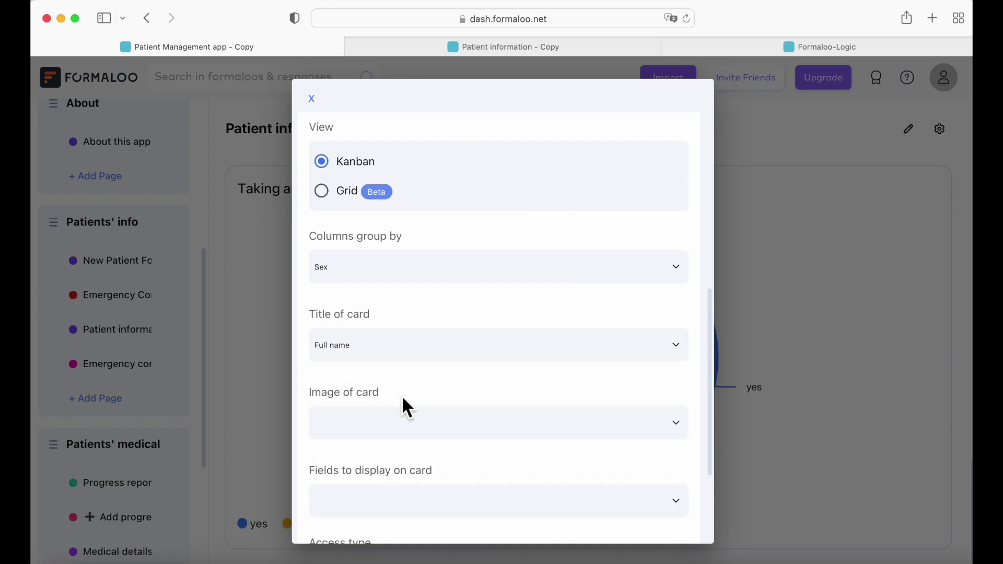
- Show Date of birth, Contact number, Email and Marital Status on cards, make the board editable, and save
scroll(432, 422, "down", 2)
left_click(683, 365)
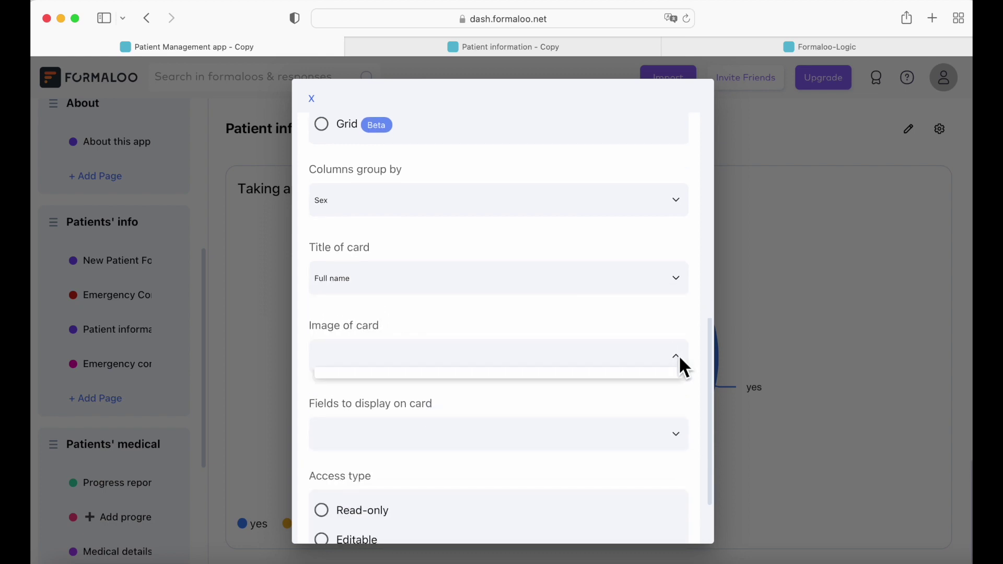
left_click(679, 360)
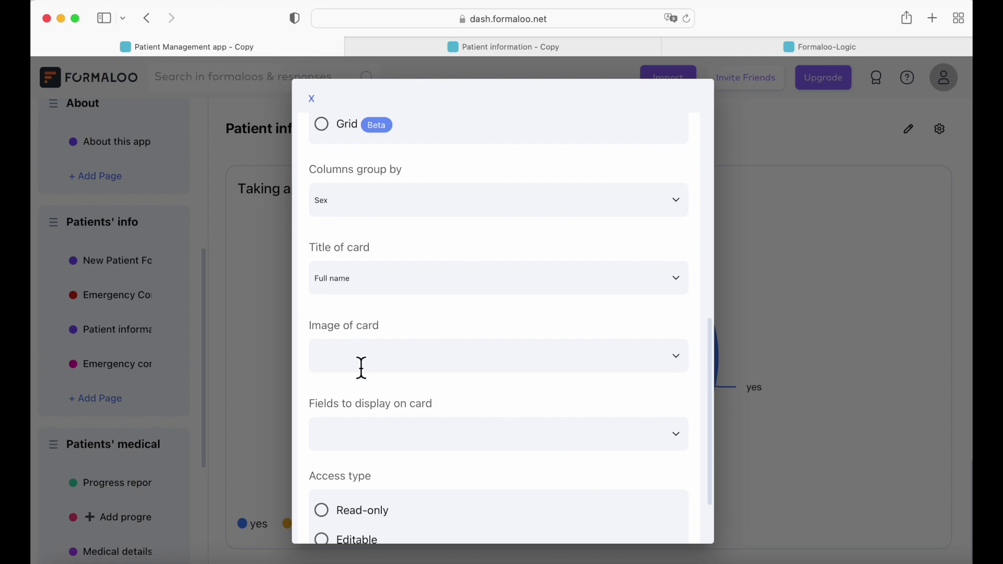
scroll(383, 421, "down", 2)
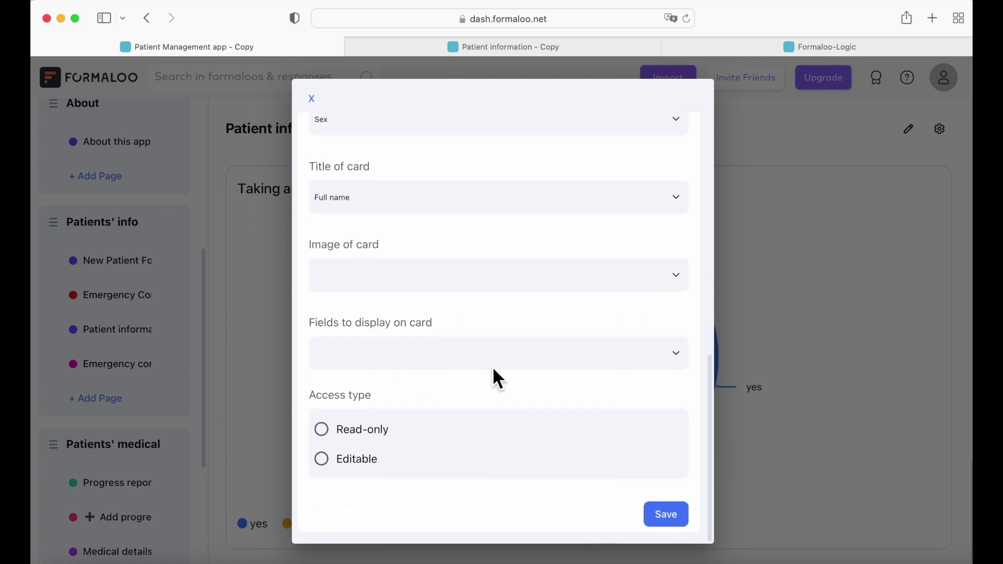
left_click(682, 360)
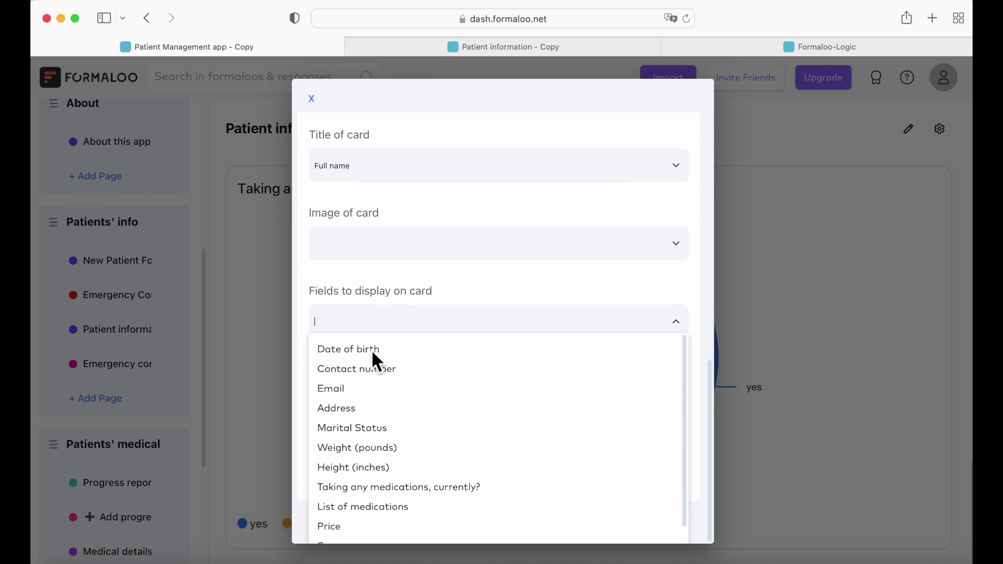
left_click(372, 350)
left_click(380, 364)
left_click(349, 372)
left_click(360, 393)
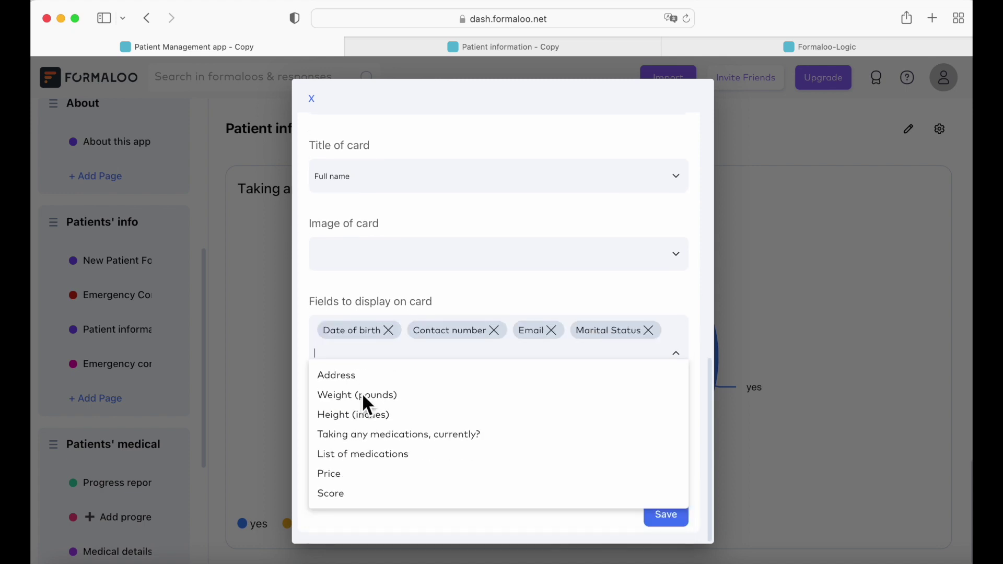
left_click(601, 520)
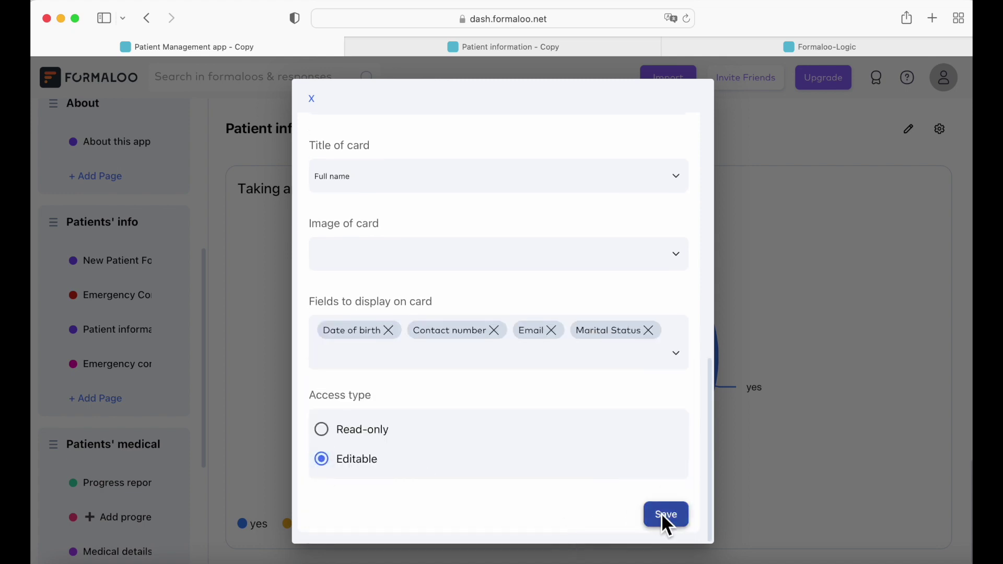
left_click(662, 515)
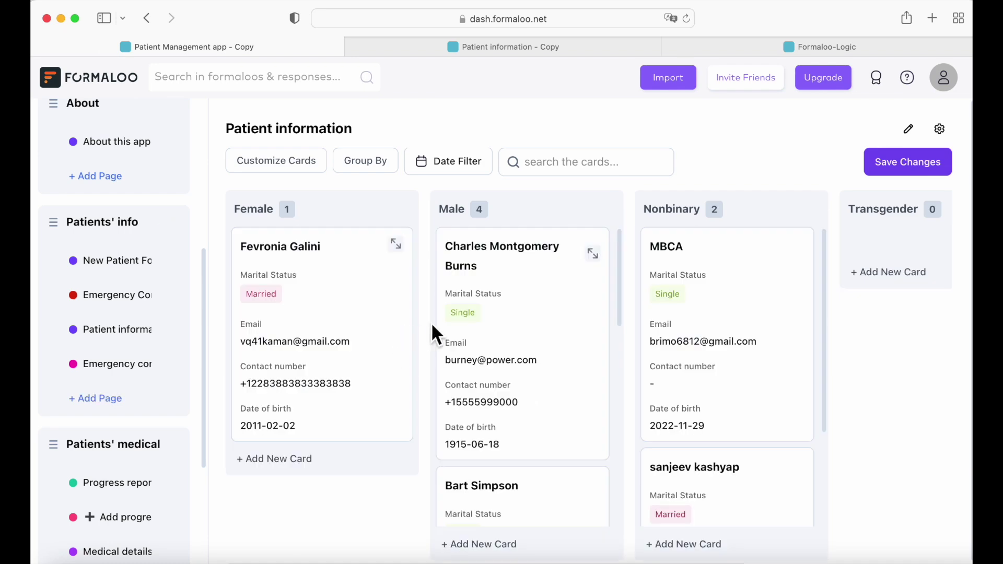
- Change the data view to Table and scroll across the 7 patient records' columns
left_click(940, 131)
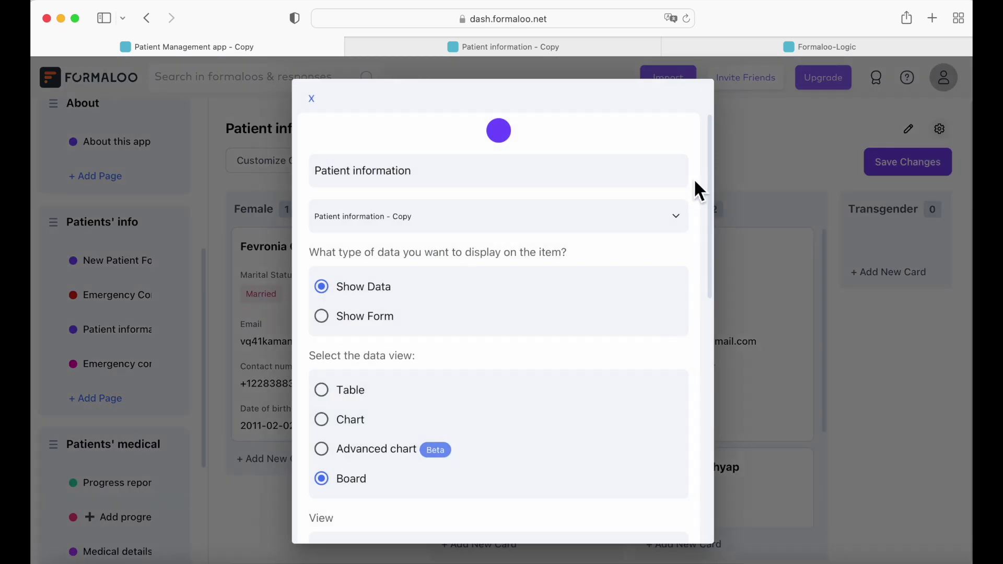
left_click(322, 391)
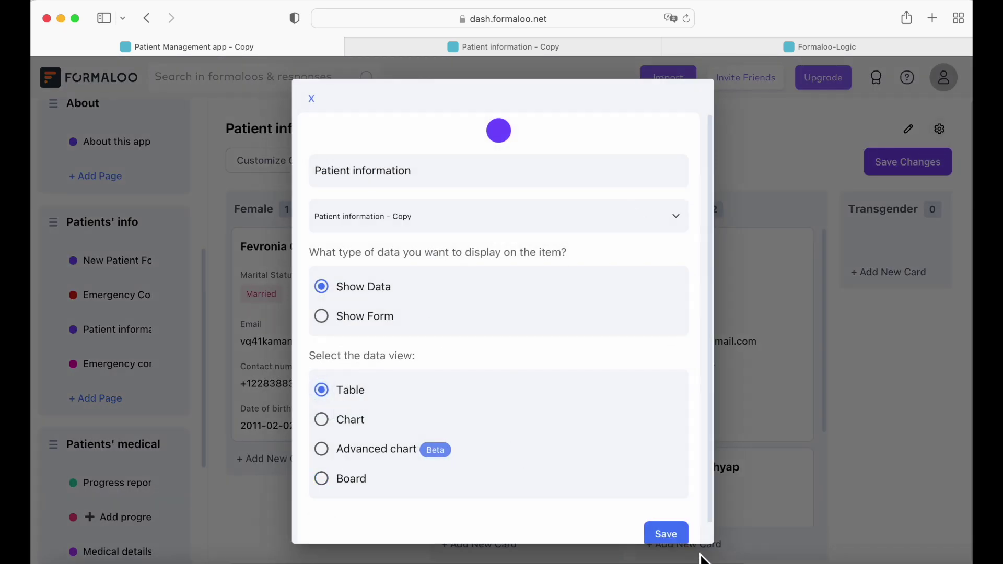
left_click(677, 533)
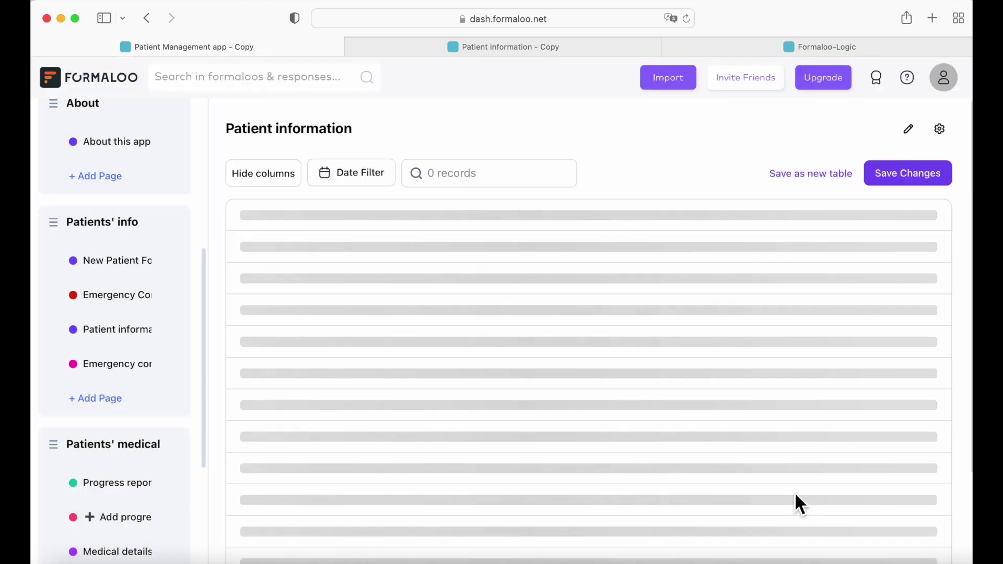
scroll(777, 416, "down", 1)
scroll(775, 416, "right", 5)
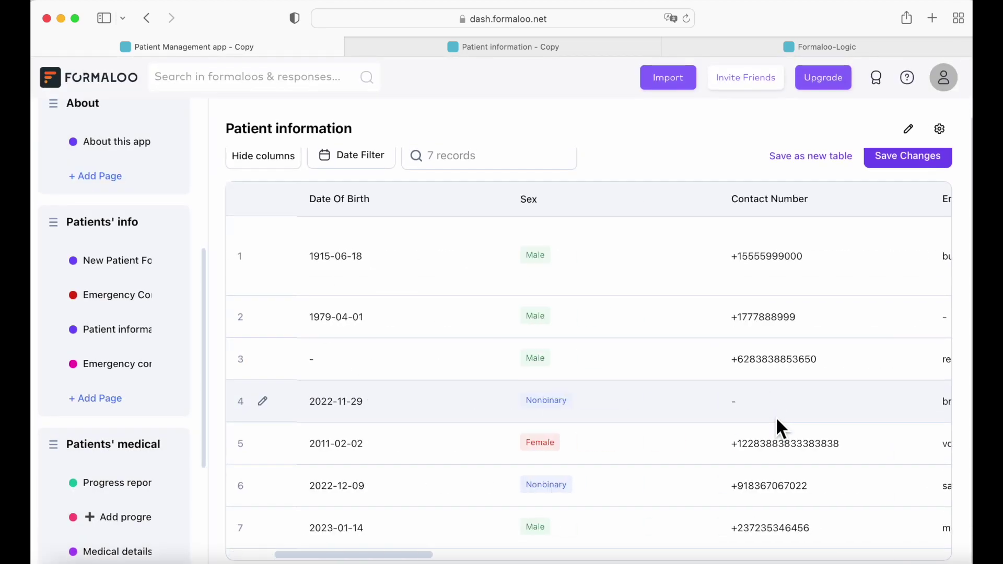
scroll(776, 415, "right", 10)
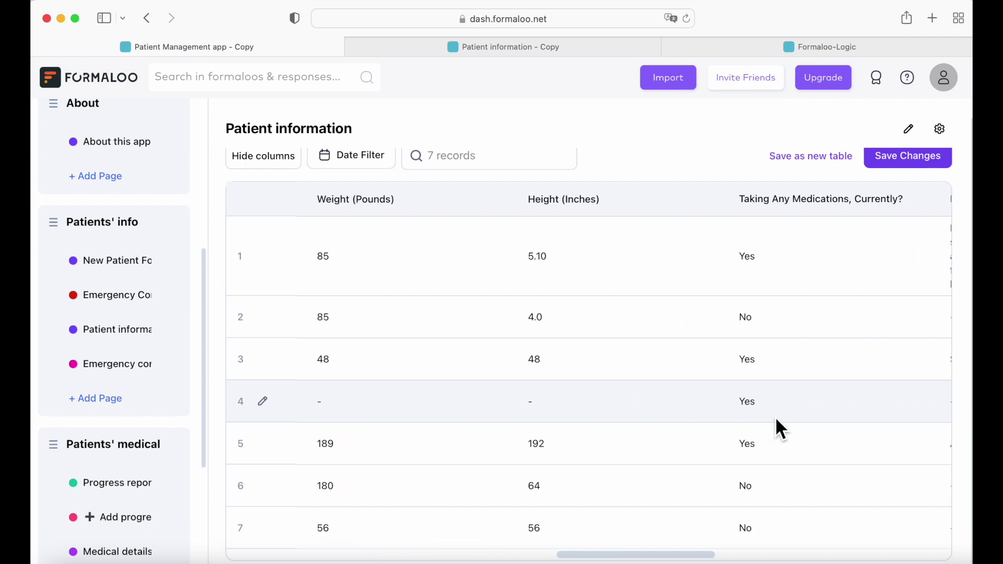
scroll(776, 416, "right", 8)
scroll(564, 375, "up", 1)
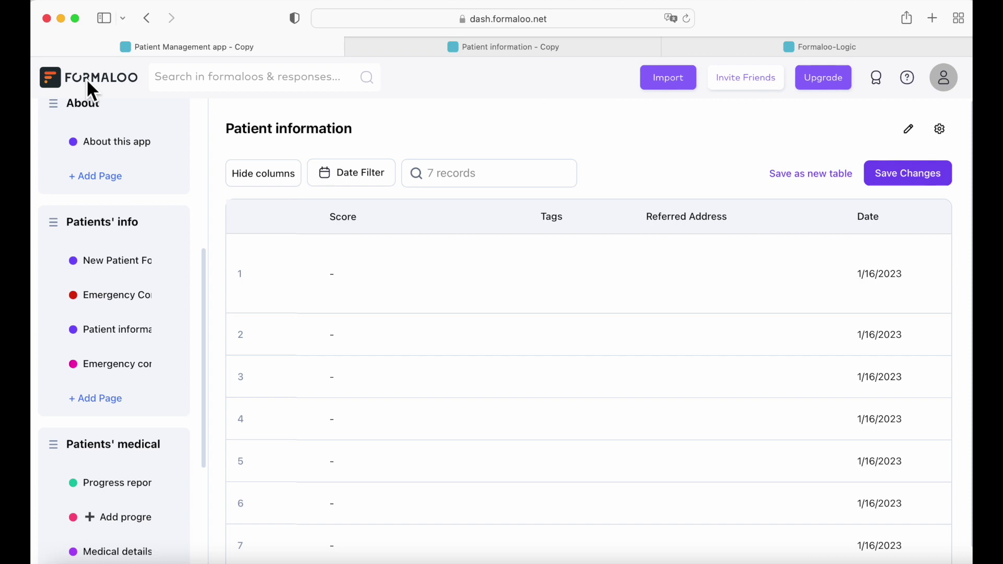
- Return to the dashboard and review the progress report's results table in the Patient Management folder
left_click(87, 82)
scroll(293, 347, "down", 2)
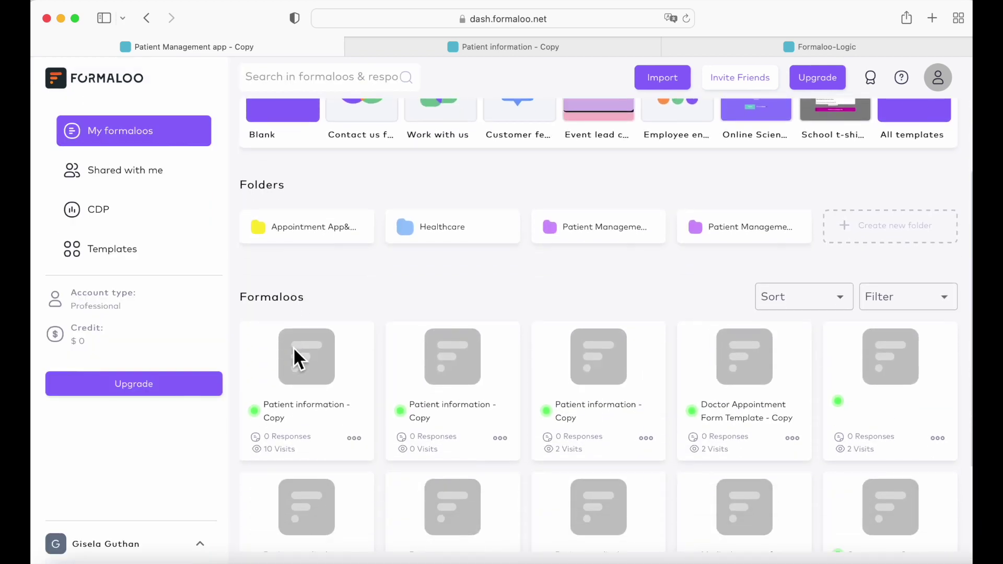
left_click(586, 230)
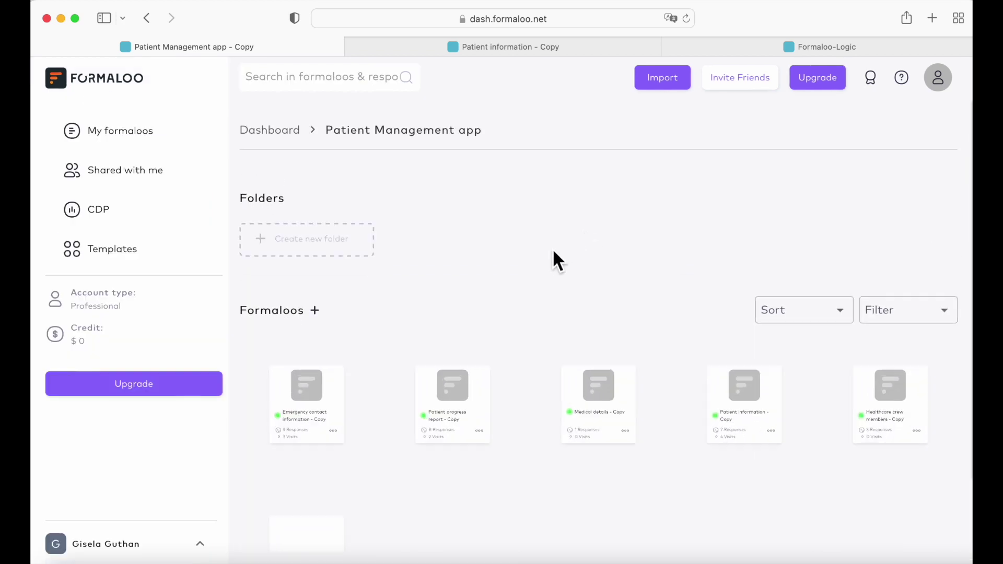
scroll(337, 386, "down", 3)
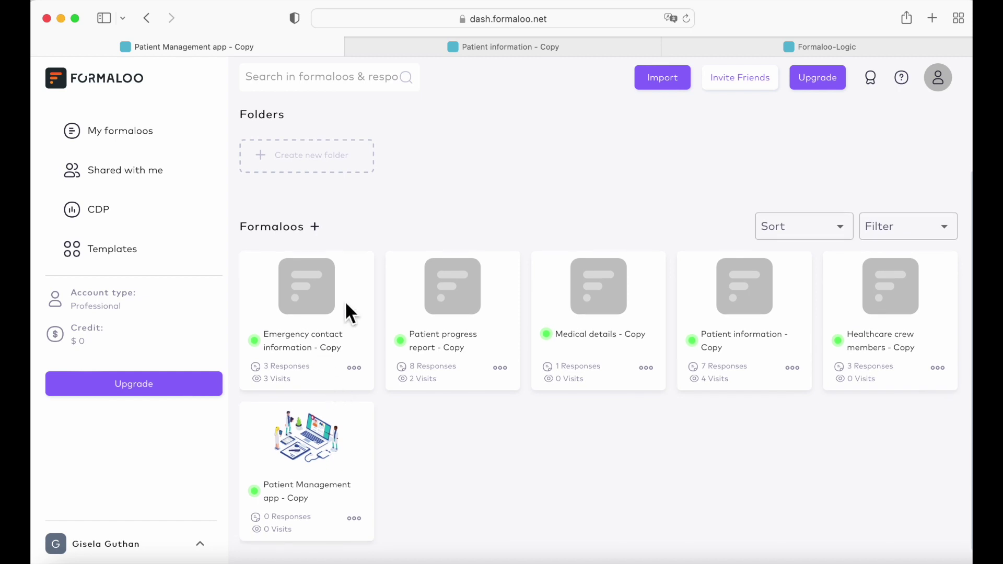
left_click(436, 294)
scroll(425, 389, "down", 5)
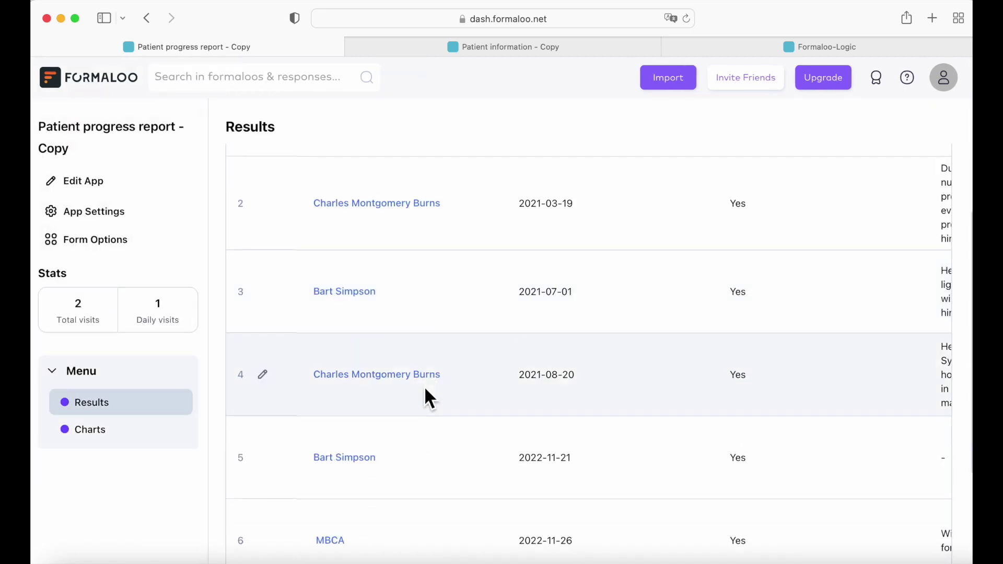
scroll(425, 389, "right", 10)
scroll(425, 389, "up", 8)
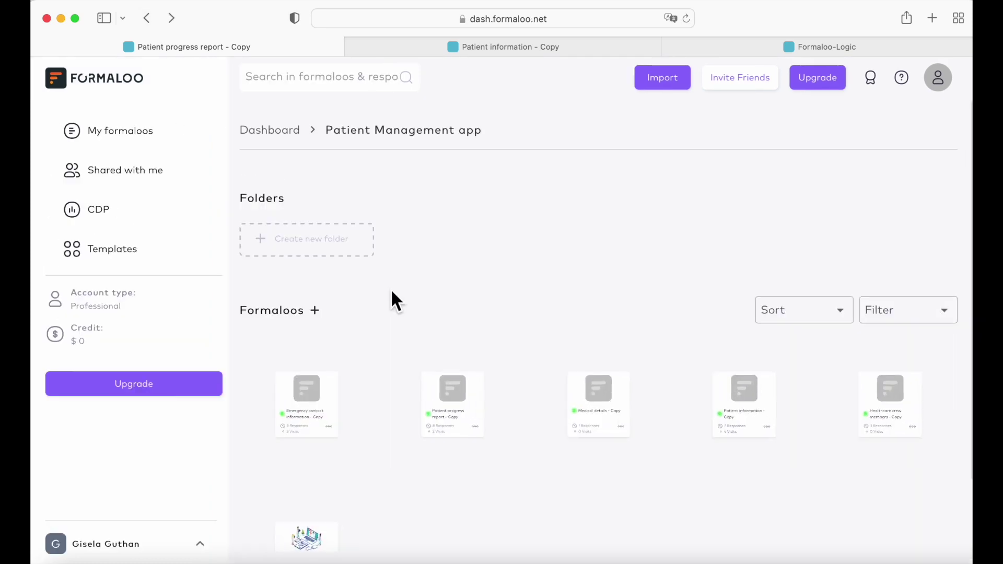
- Preview the Emergency contact form, open it for editing, then leave back to the dashboard
right_click(319, 376)
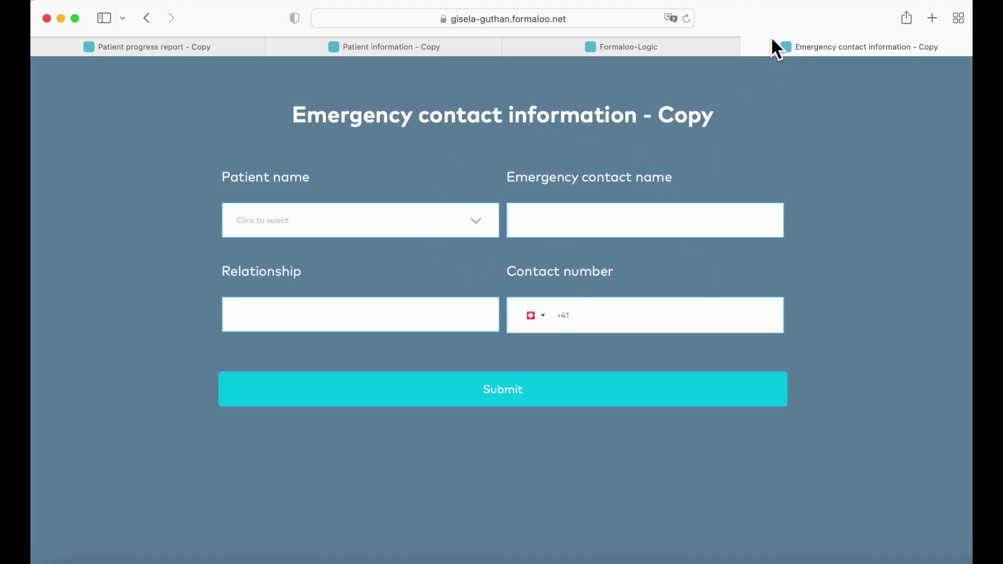
left_click(750, 47)
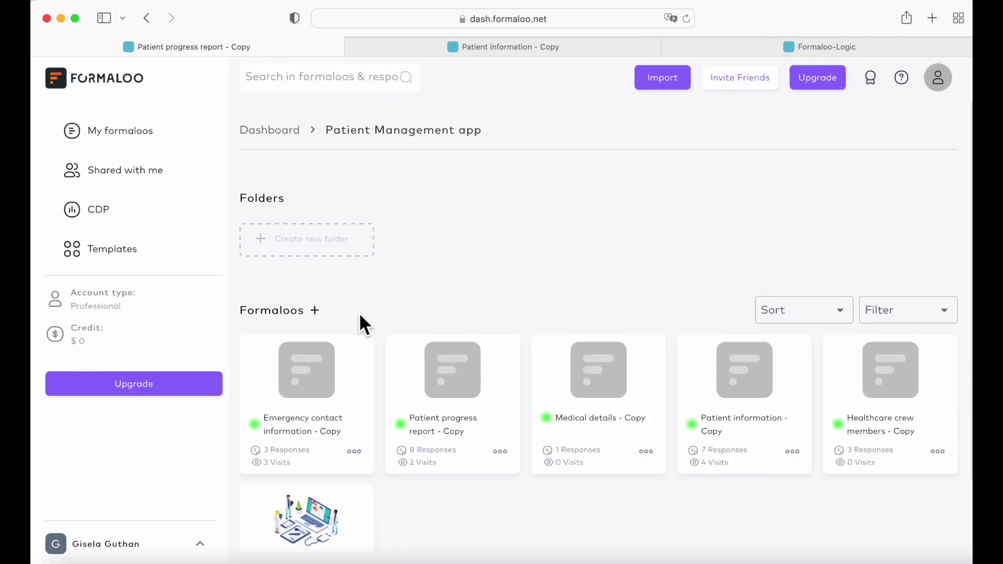
scroll(366, 361, "down", 1)
right_click(327, 347)
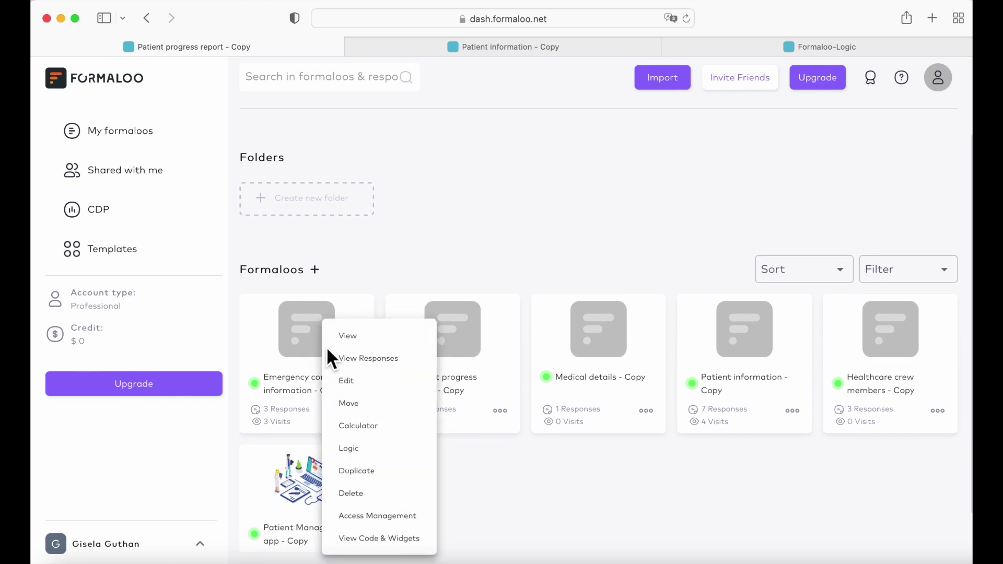
left_click(348, 381)
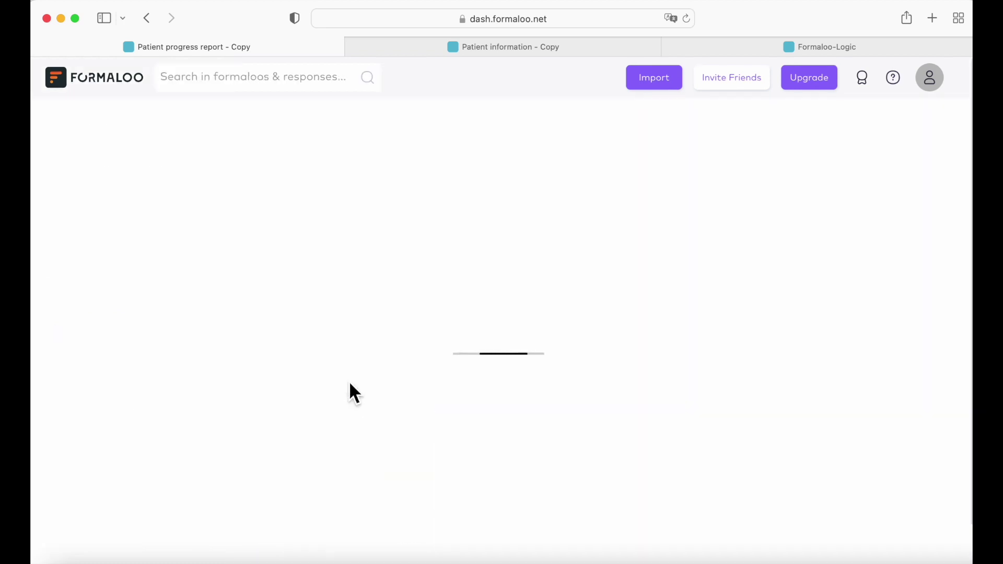
scroll(478, 329, "down", 15)
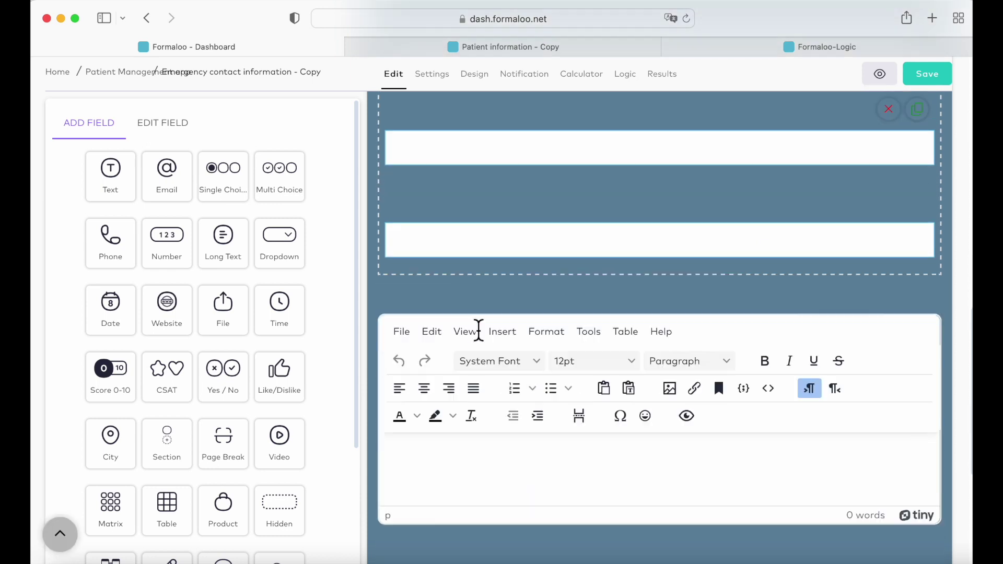
scroll(478, 330, "up", 15)
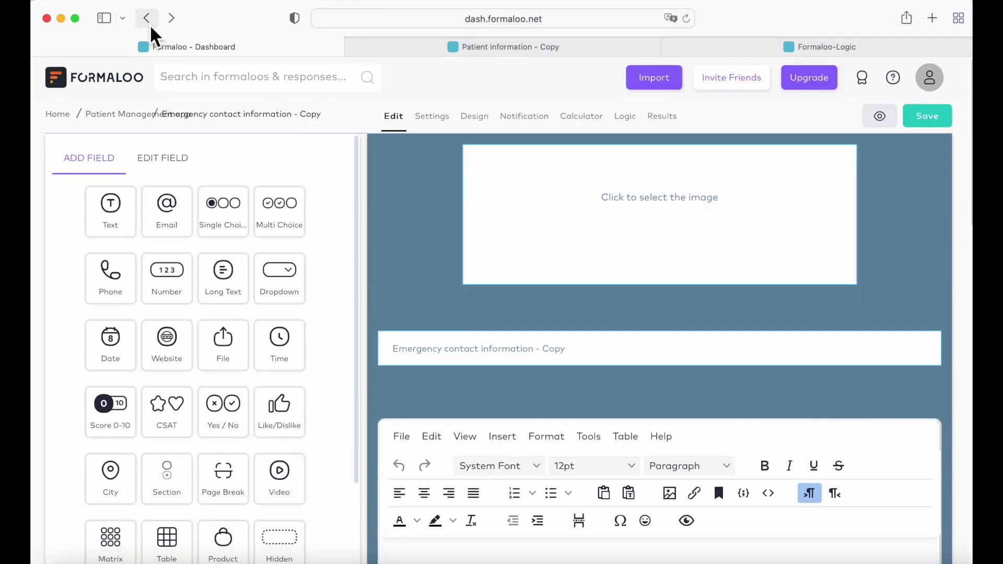
left_click(147, 18)
left_click(631, 305)
scroll(417, 394, "down", 2)
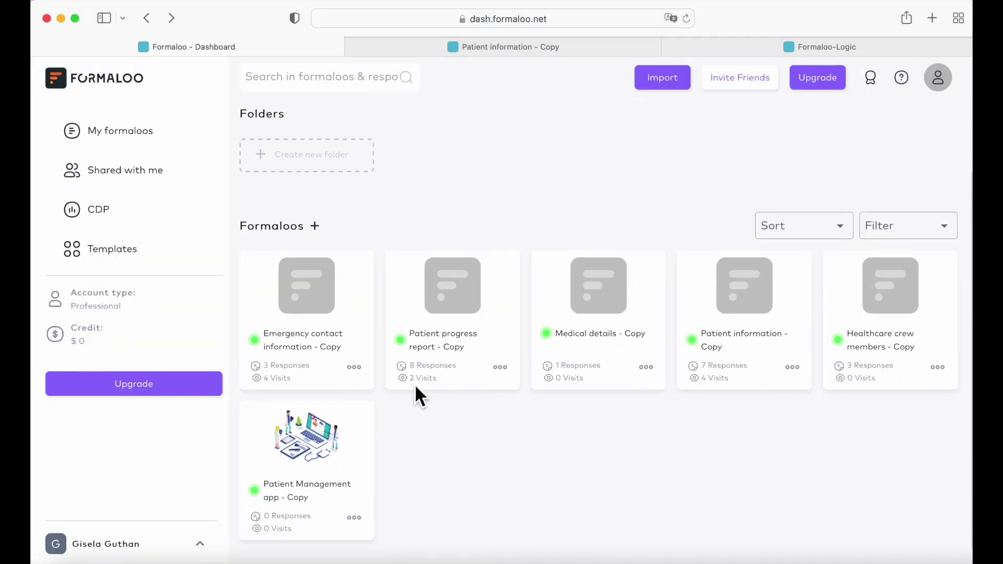
- In Add progress report, draw the doctor's signature, choose the patient, and submit
left_click(343, 456)
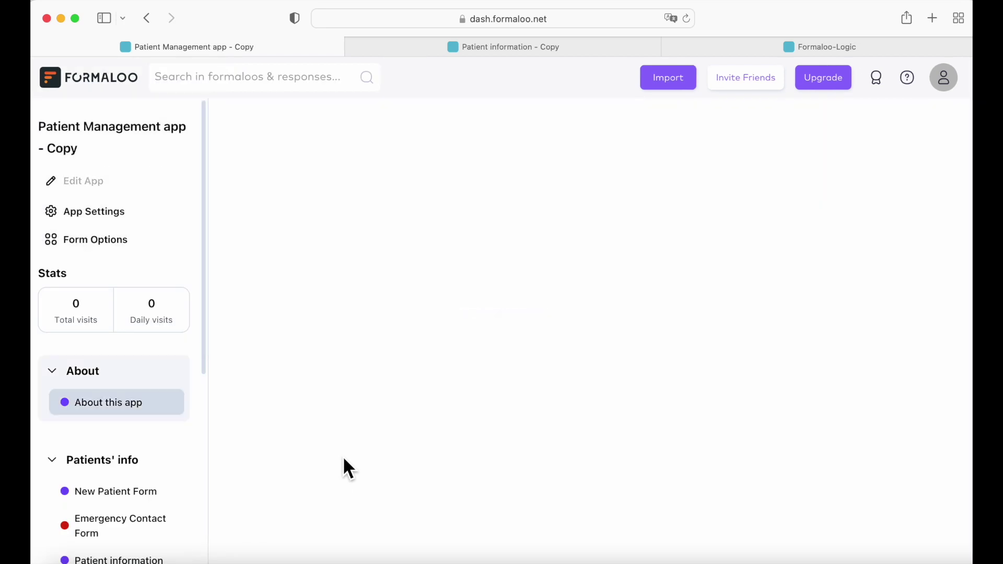
scroll(156, 465, "down", 10)
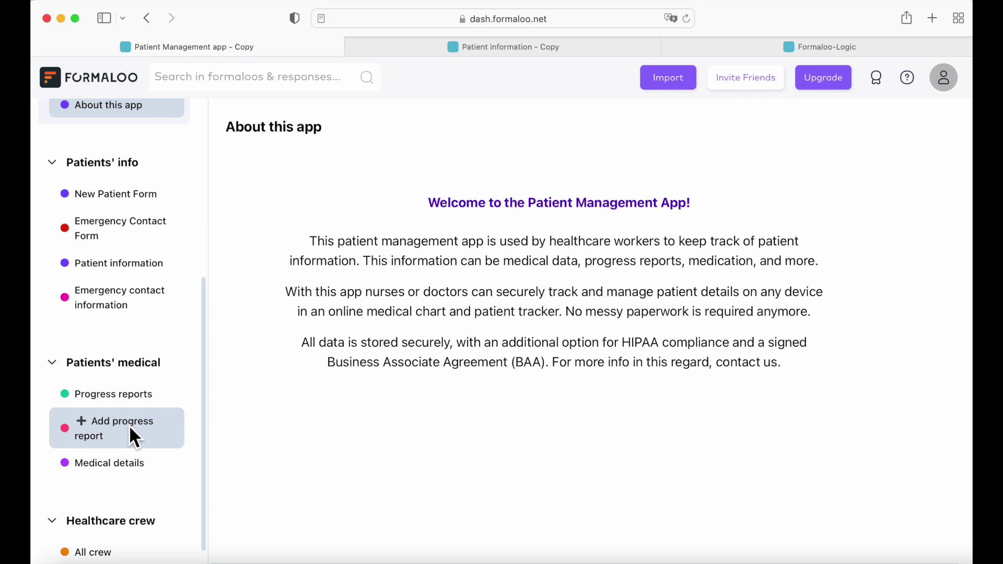
left_click(131, 427)
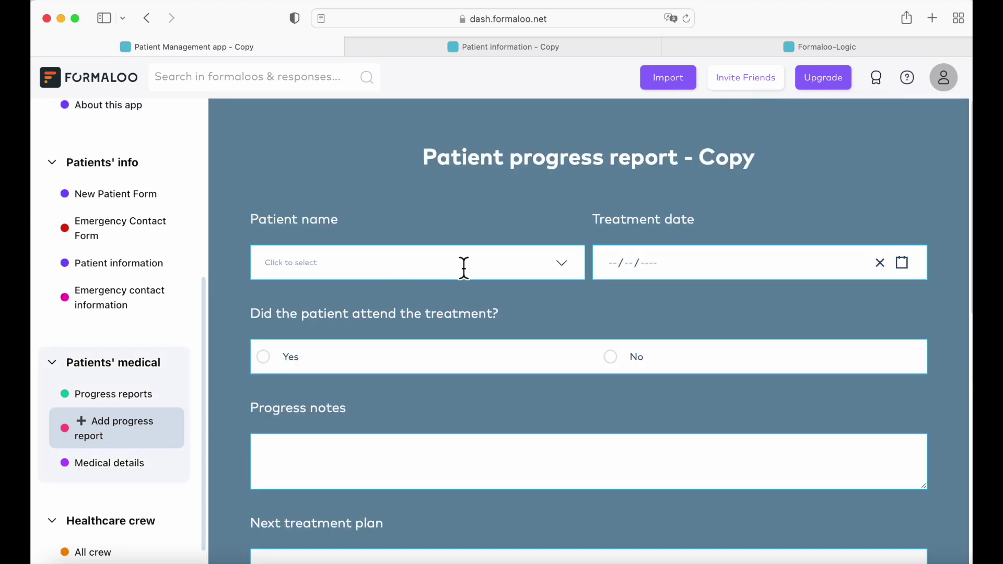
scroll(561, 274, "down", 10)
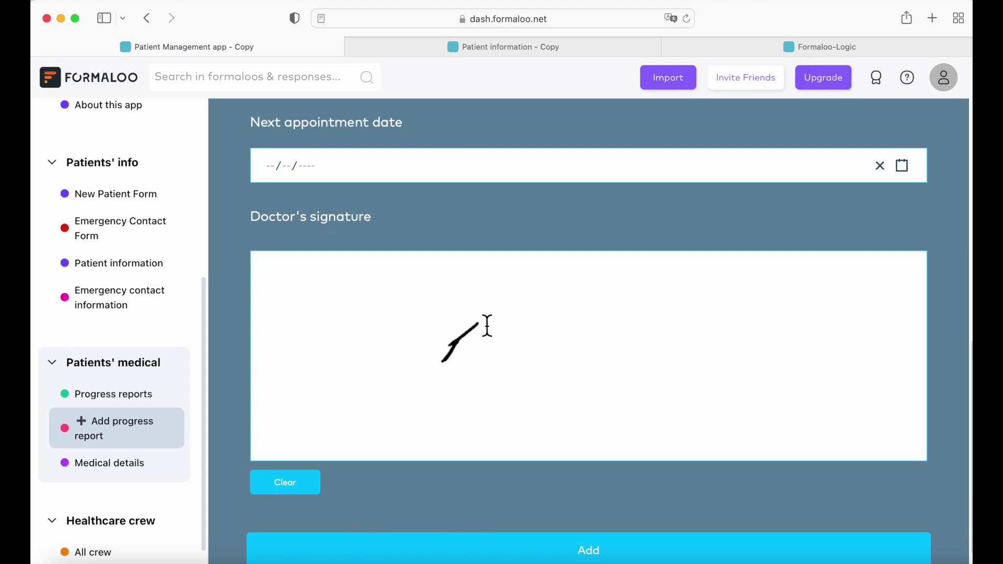
left_click_drag(485, 409, 624, 296)
scroll(390, 413, "up", 10)
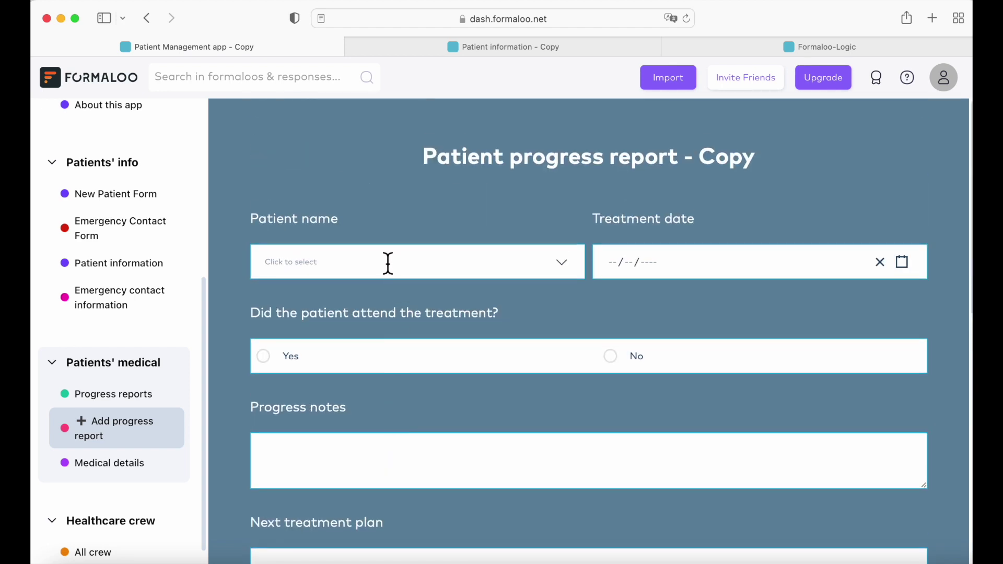
left_click(388, 263)
scroll(430, 261, "down", 2)
left_click(430, 214)
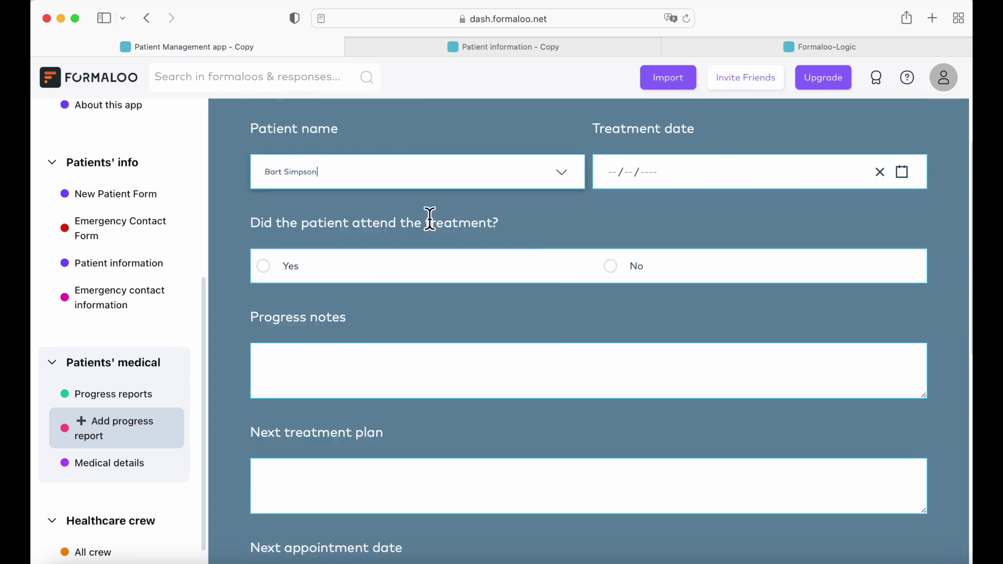
scroll(441, 397, "down", 8)
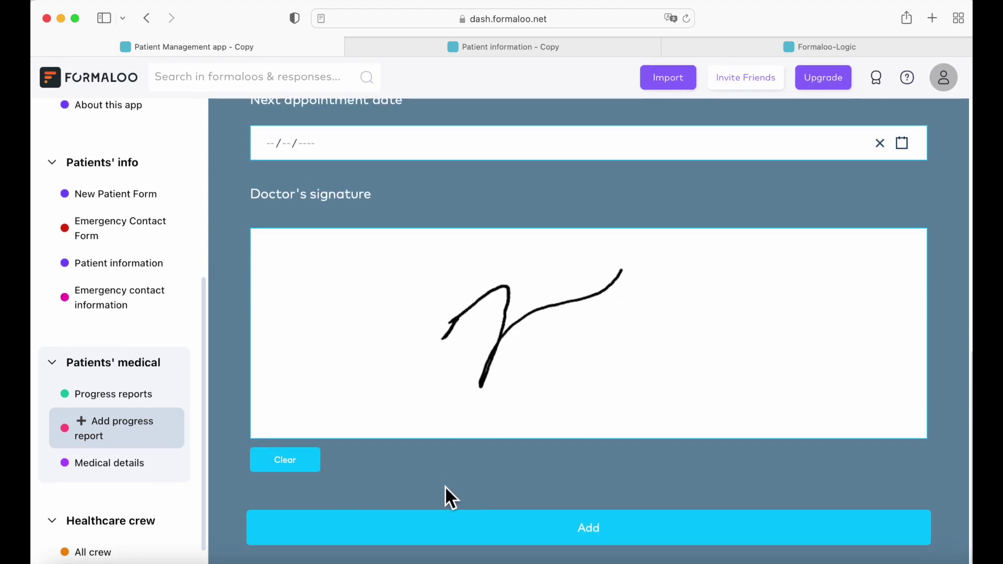
left_click(446, 519)
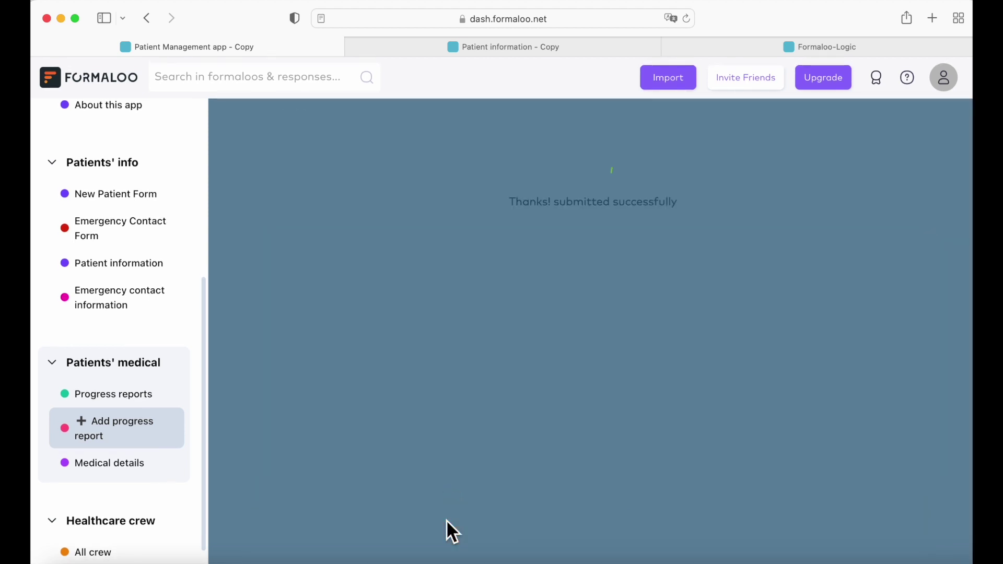
- Open the Progress reports list and scroll through its columns
left_click(129, 424)
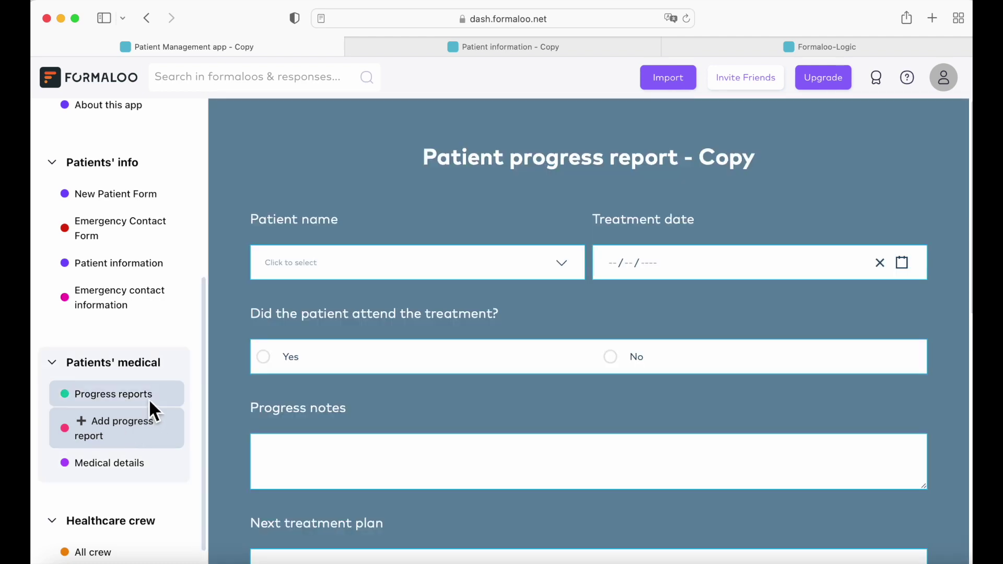
left_click(149, 400)
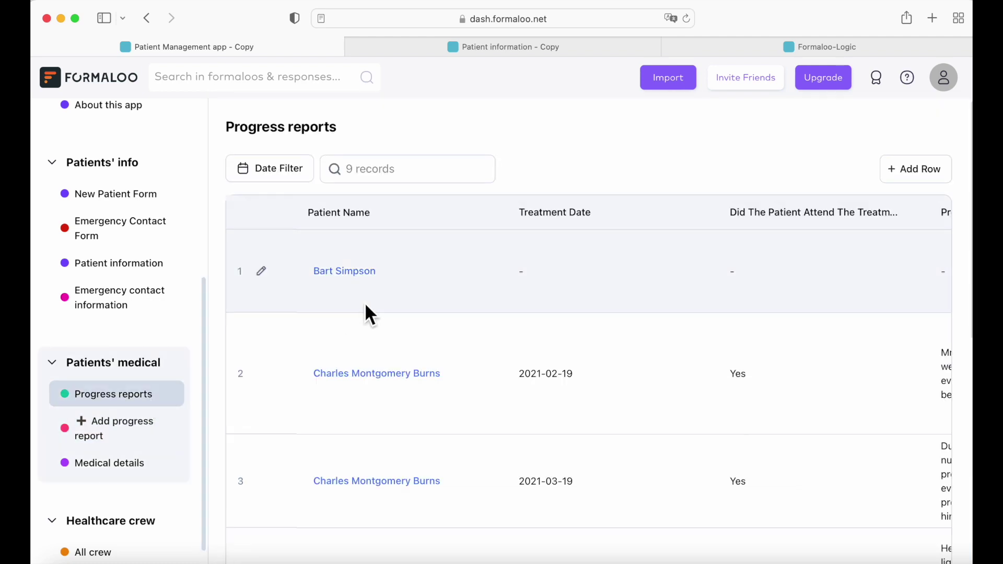
scroll(534, 266, "right", 3)
scroll(535, 269, "right", 10)
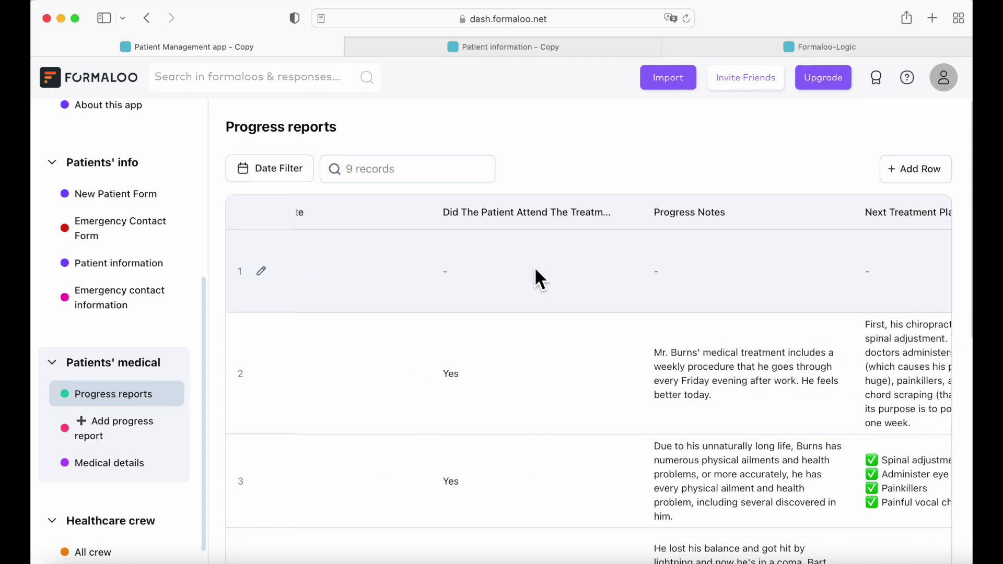
scroll(534, 266, "right", 4)
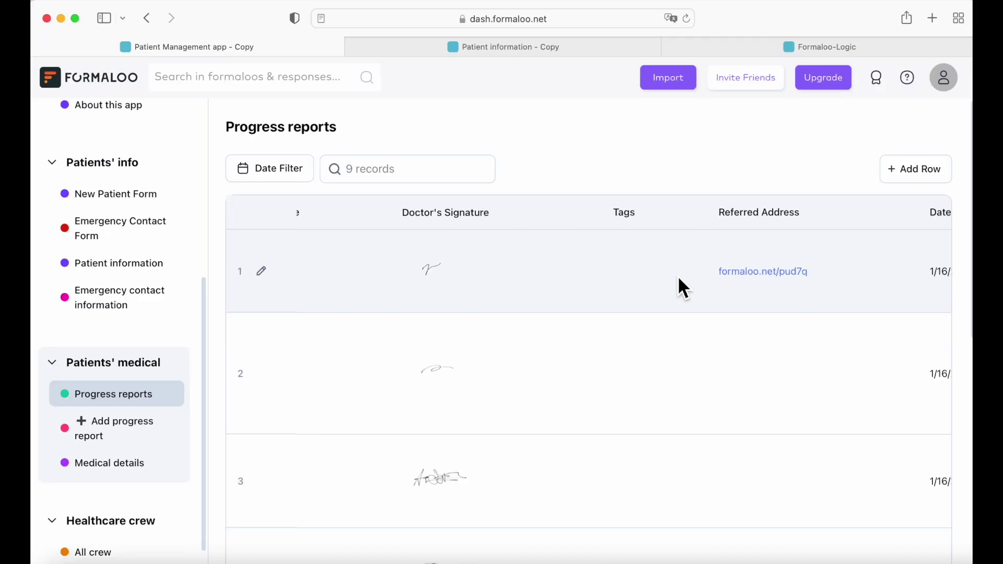
scroll(679, 287, "right", 2)
scroll(340, 387, "left", 15)
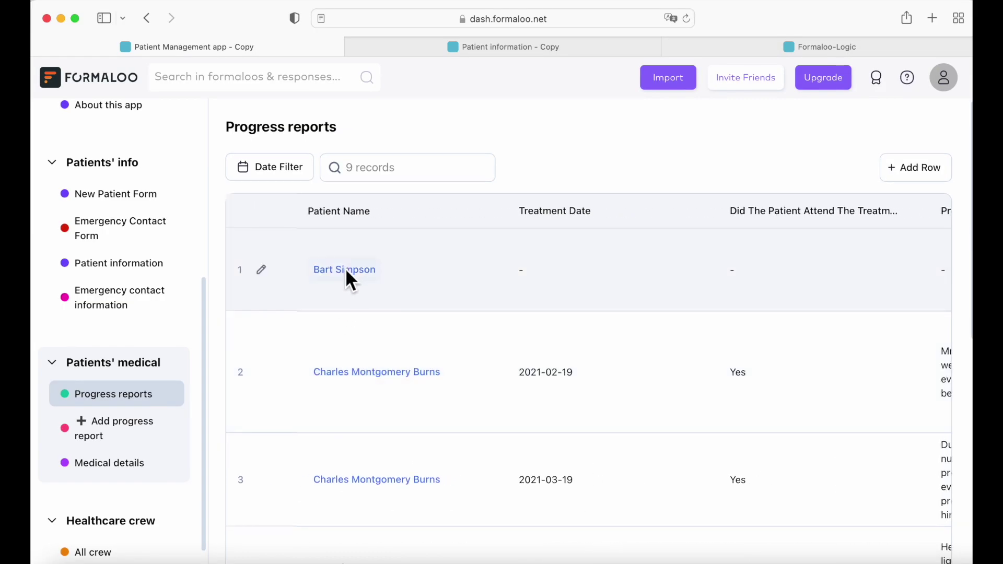
- Inspect the patient record linked to the first report, then close the panel
left_click(346, 270)
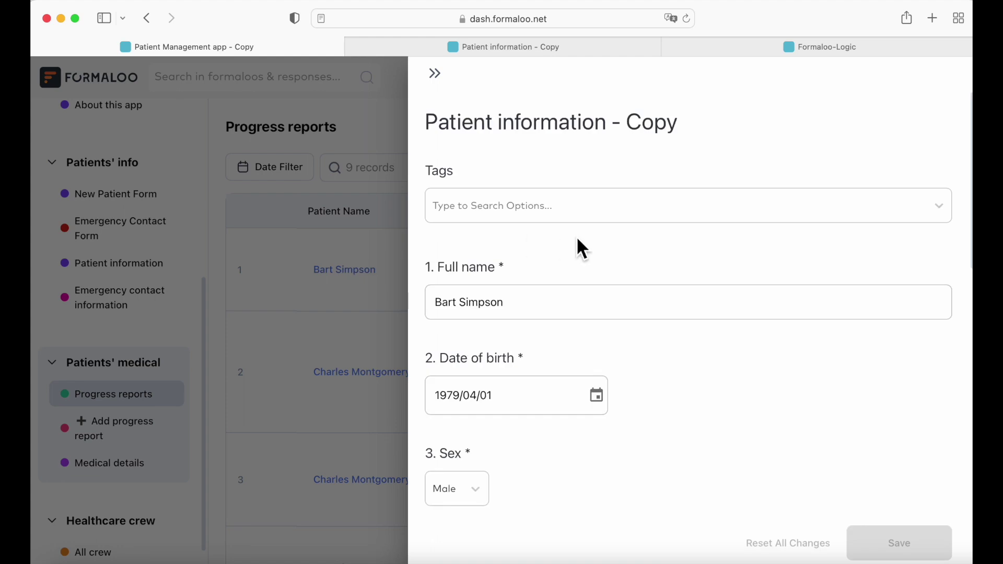
scroll(589, 298, "down", 5)
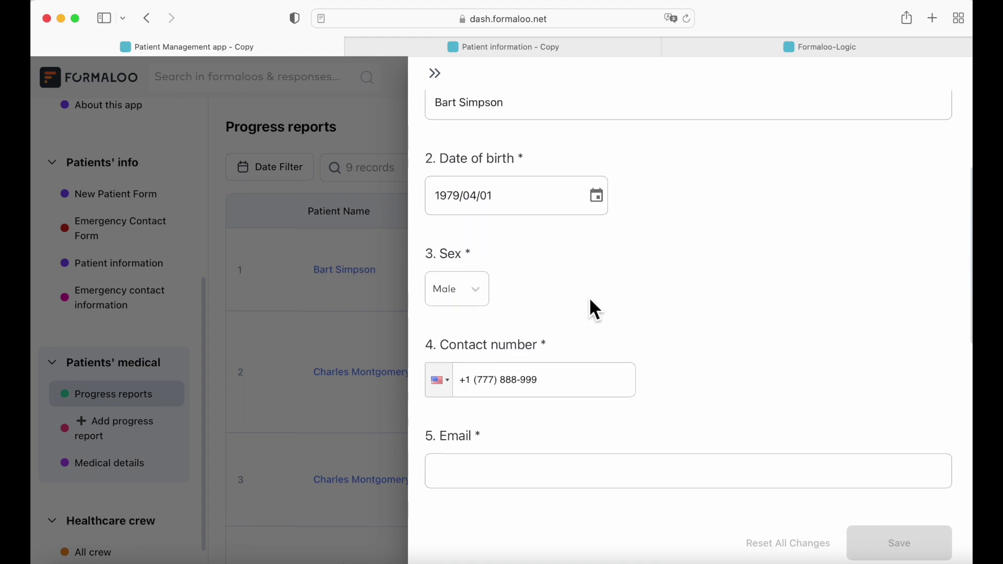
scroll(590, 301, "down", 8)
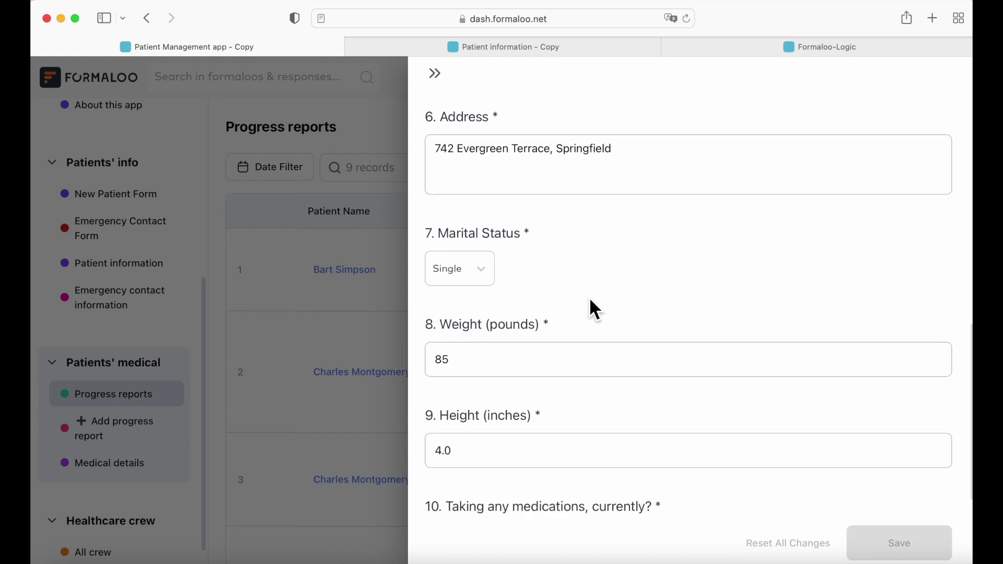
scroll(590, 301, "down", 4)
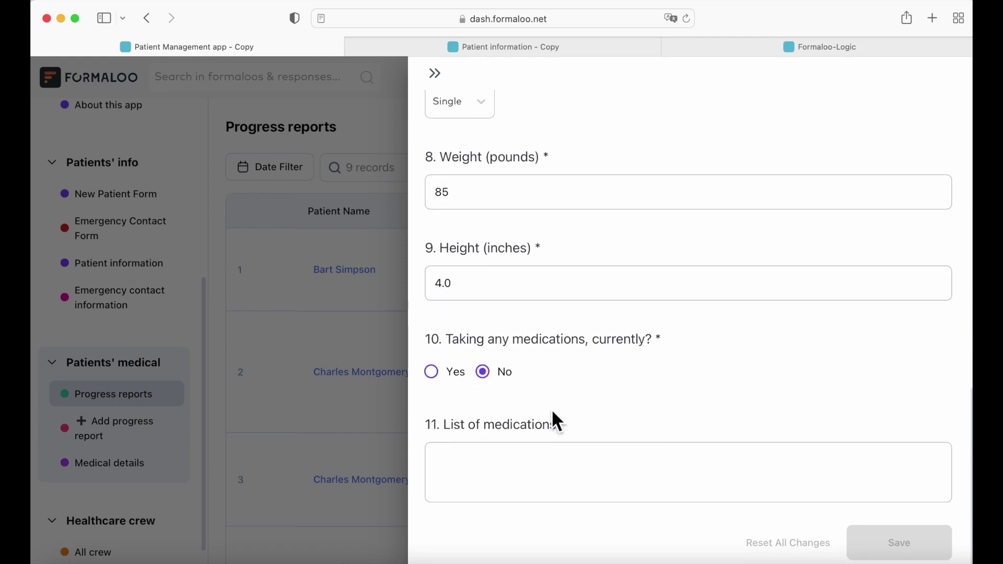
left_click(390, 412)
- Enter the app's edit mode with Edit App, then exit with Done
scroll(139, 286, "up", 5)
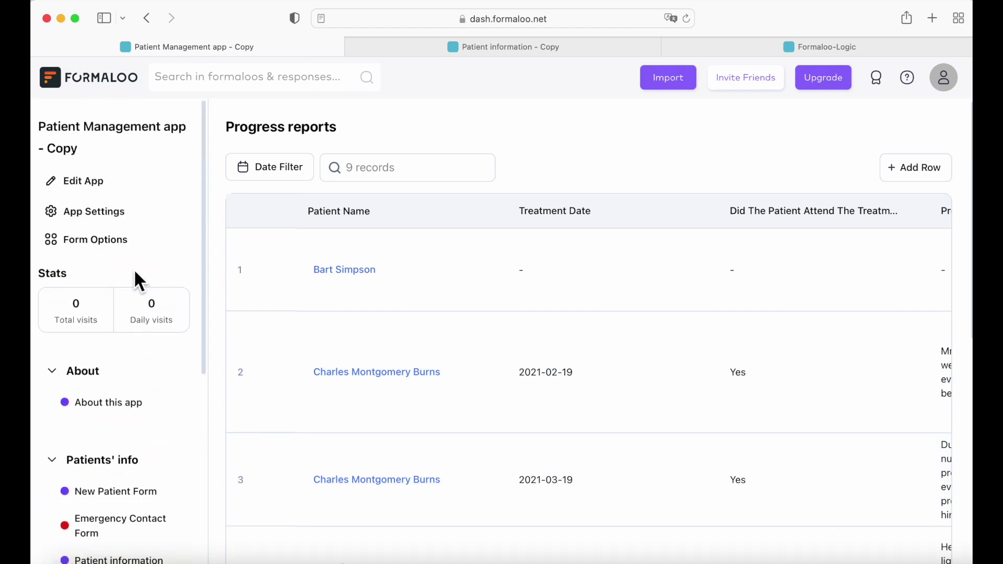
left_click(86, 183)
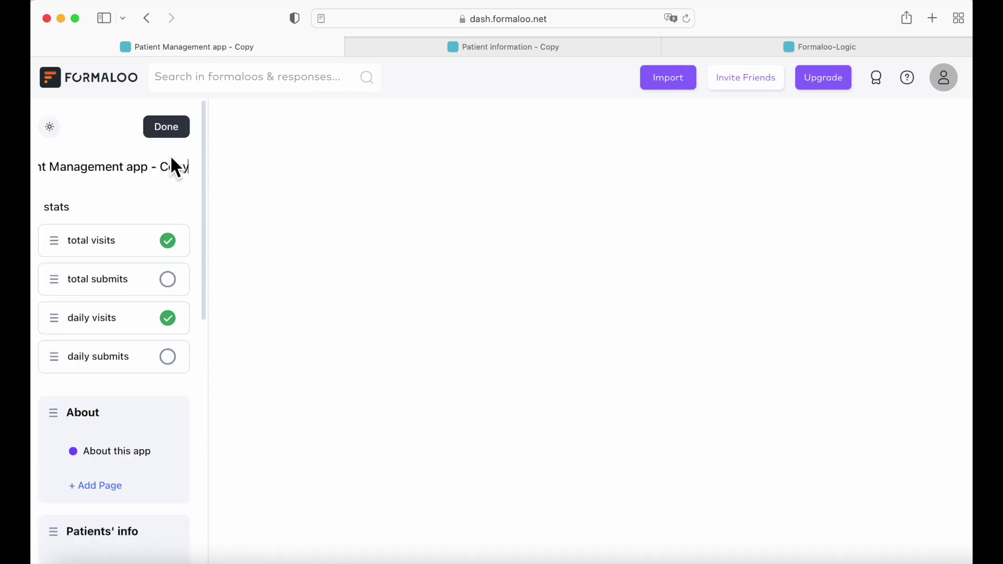
left_click(167, 132)
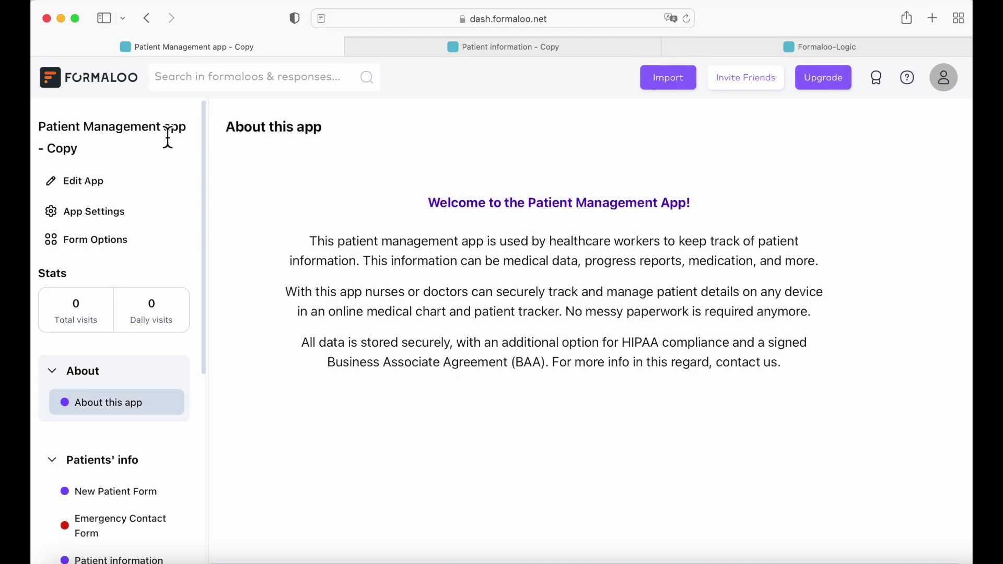